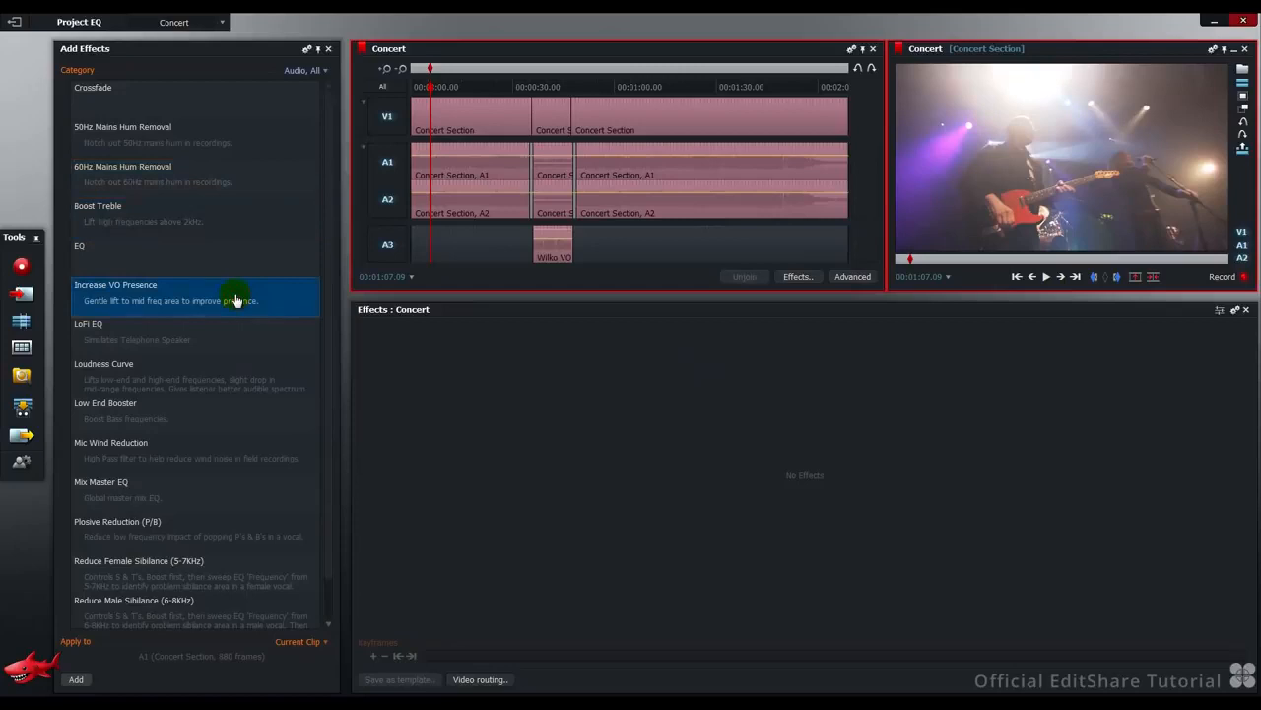
# Step: Review the descriptions of the audio EQ presets from LoFi EQ through Reduce Soundtrack Presence
pyautogui.click(238, 337)
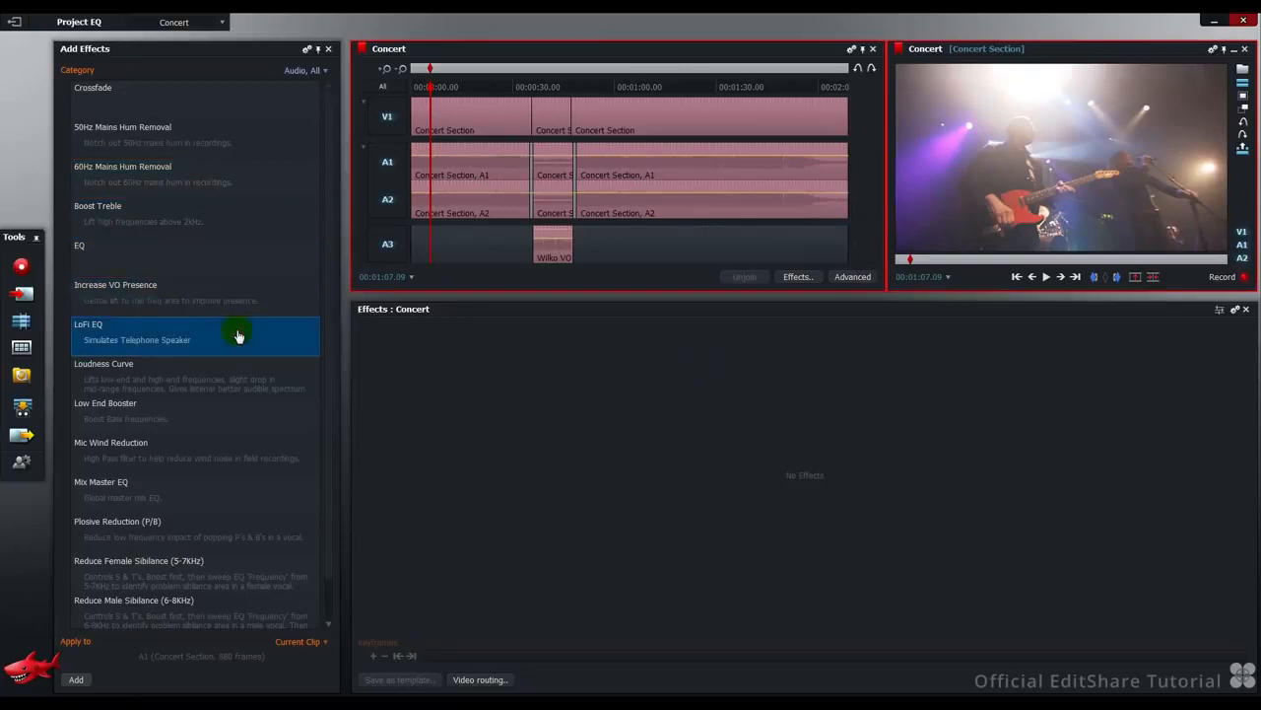
pyautogui.click(239, 388)
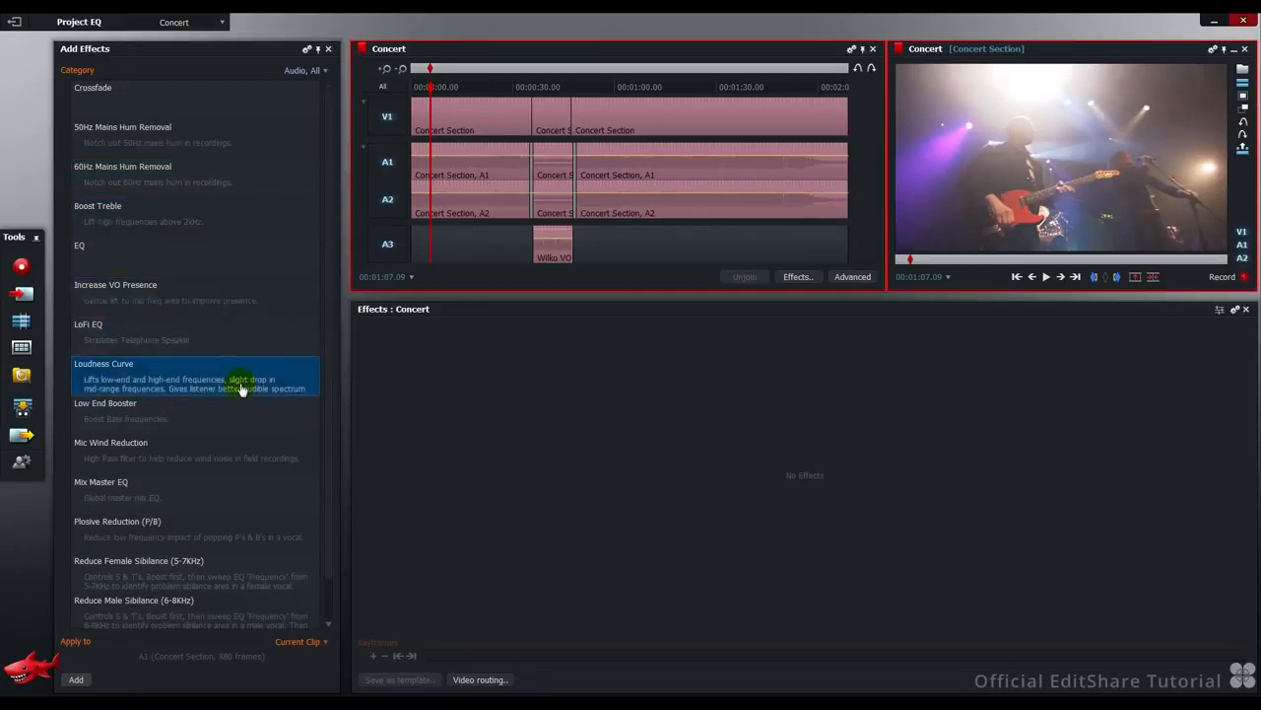
pyautogui.click(239, 418)
pyautogui.click(237, 460)
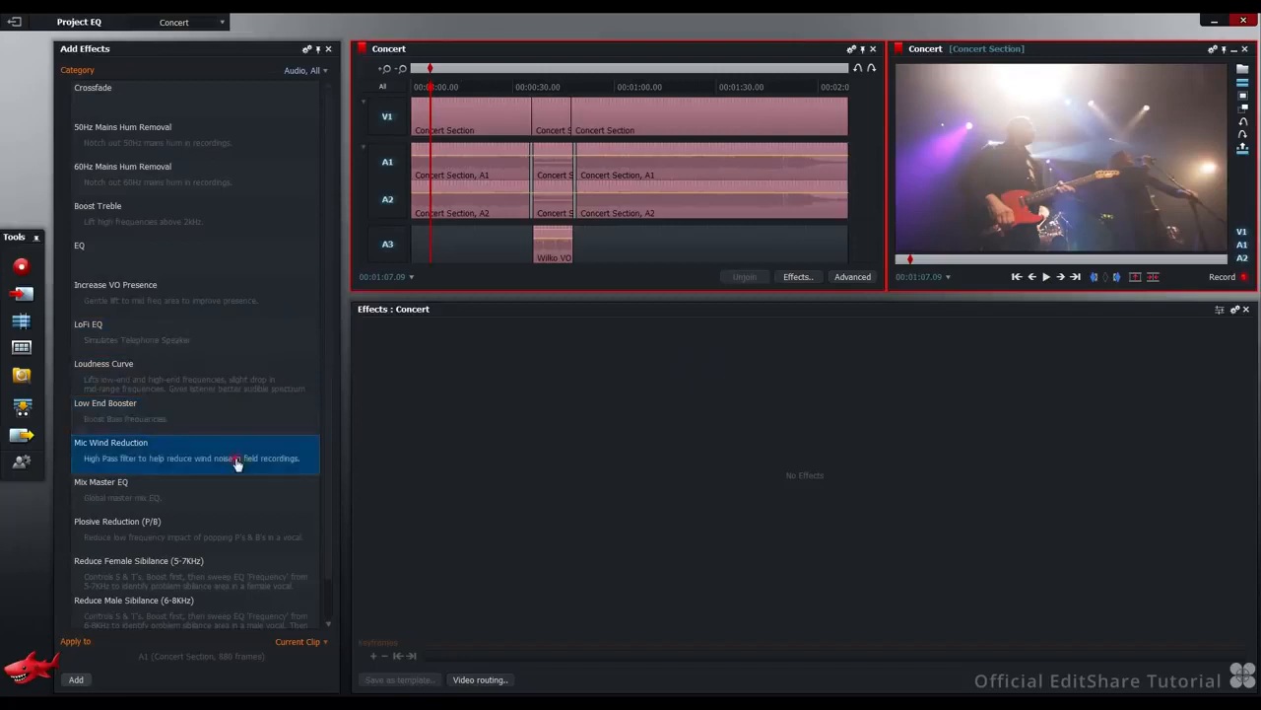
pyautogui.click(239, 498)
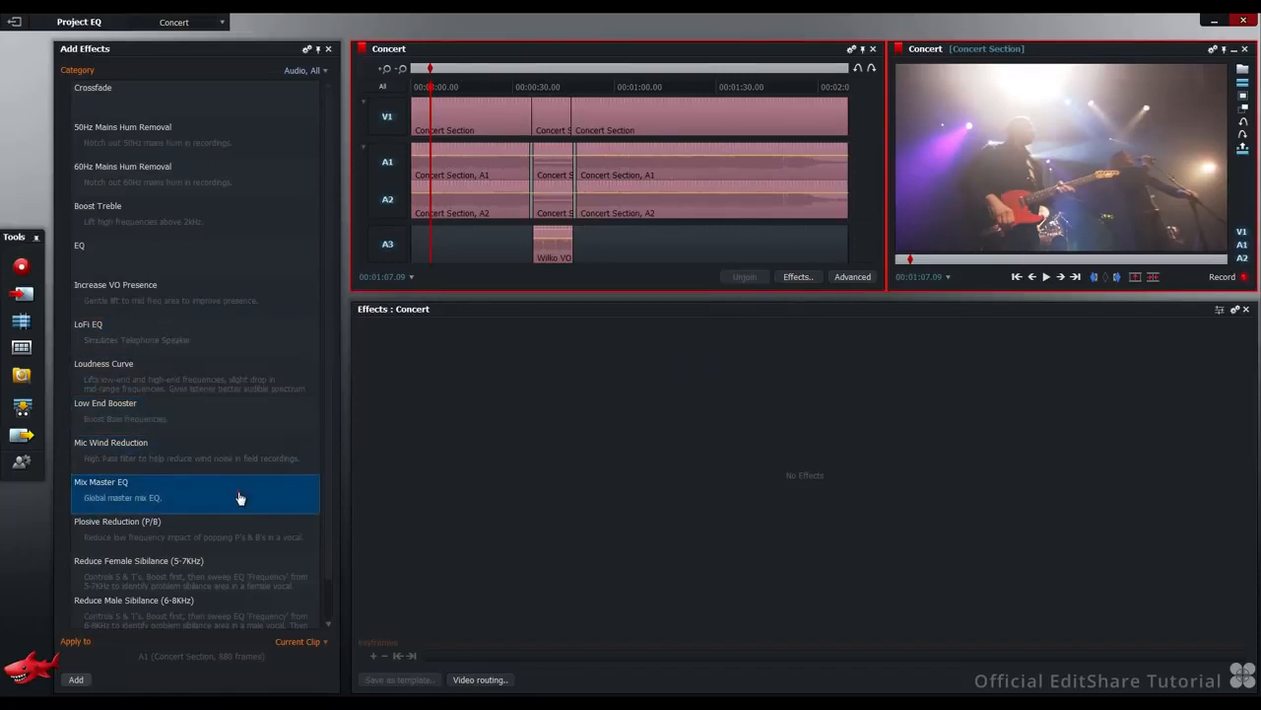
pyautogui.click(236, 540)
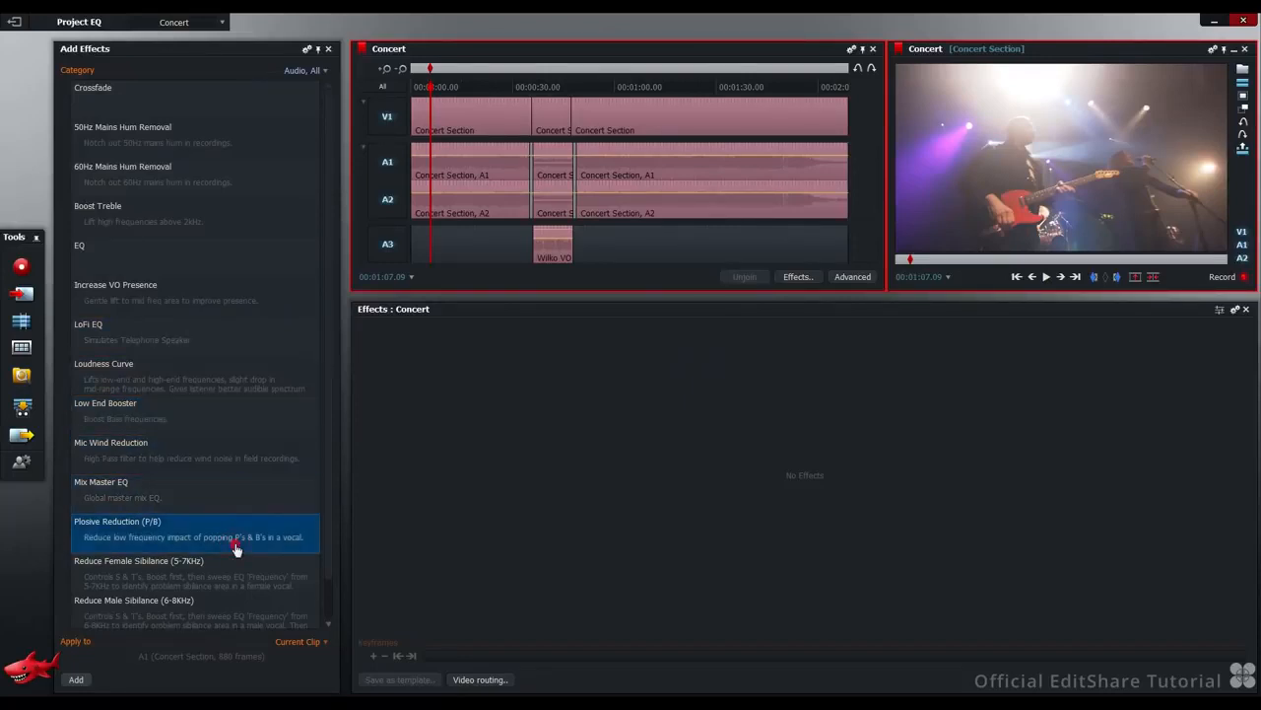
pyautogui.click(238, 569)
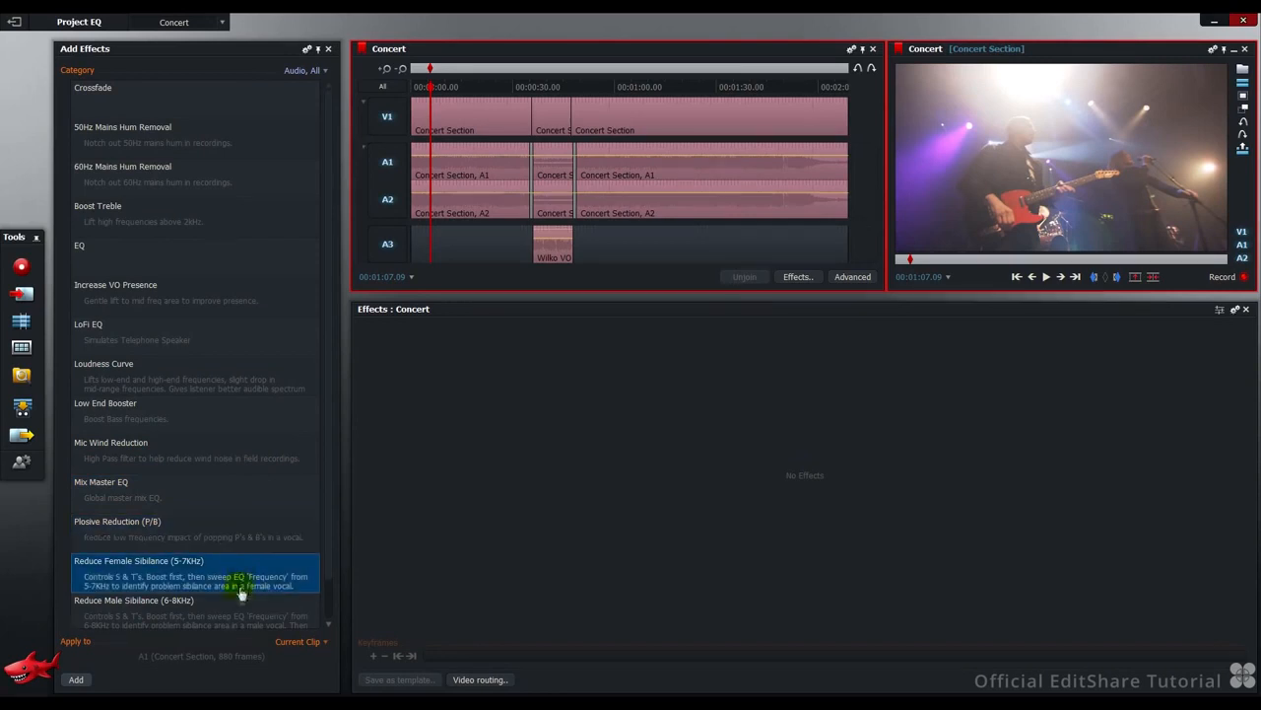
pyautogui.click(238, 611)
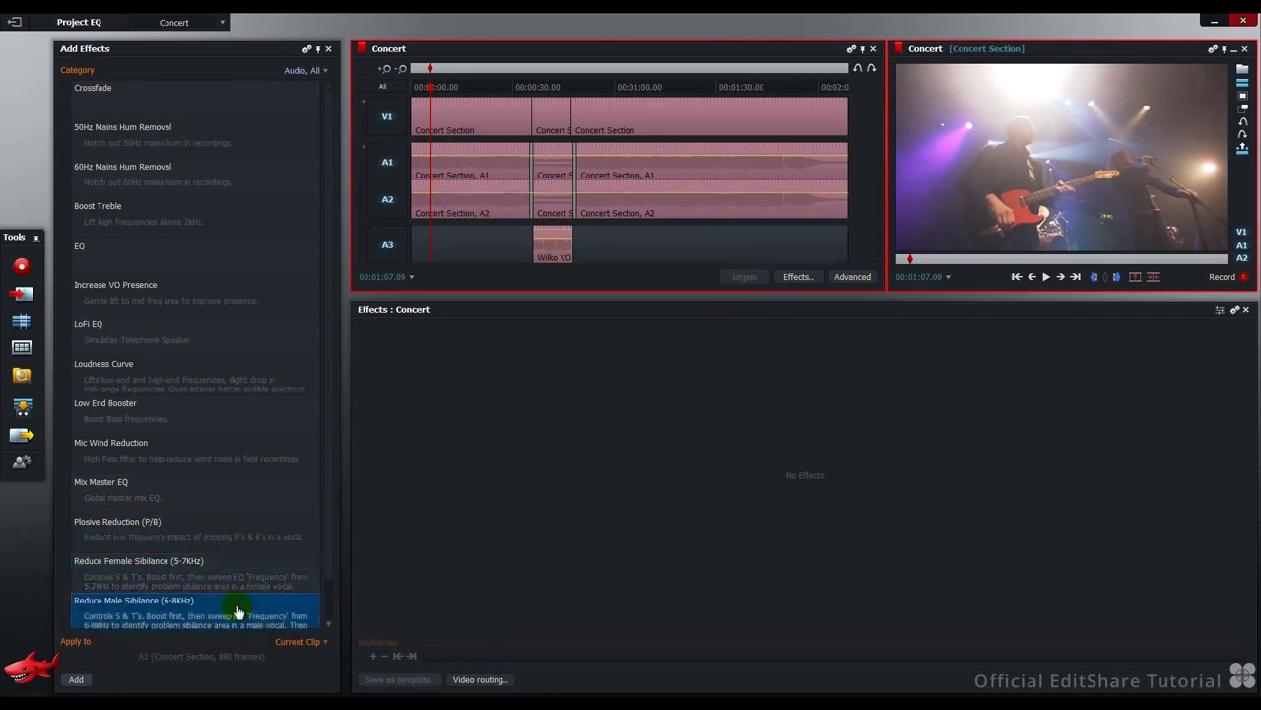
pyautogui.press('Down')
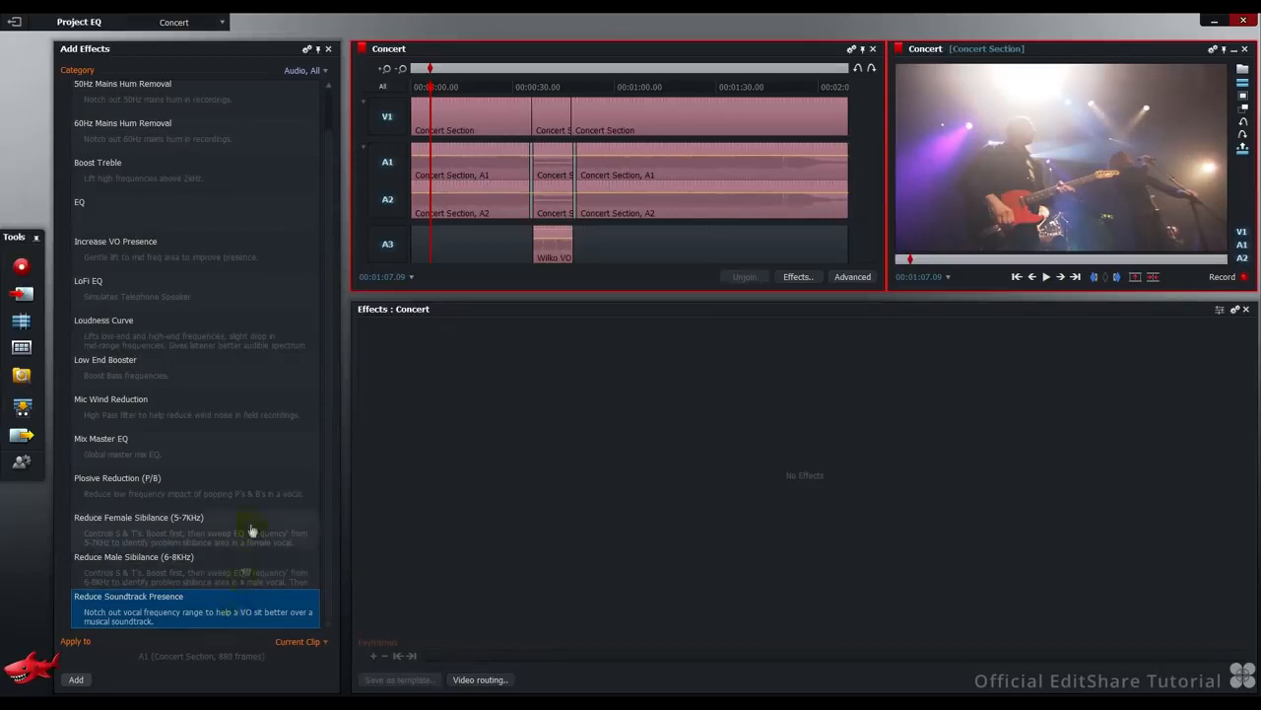
# Step: Apply the Loudness Curve preset to the first Concert Section audio clip on tracks A1 and A2
pyautogui.click(251, 343)
pyautogui.moveTo(251, 343); pyautogui.dragTo(445, 208)
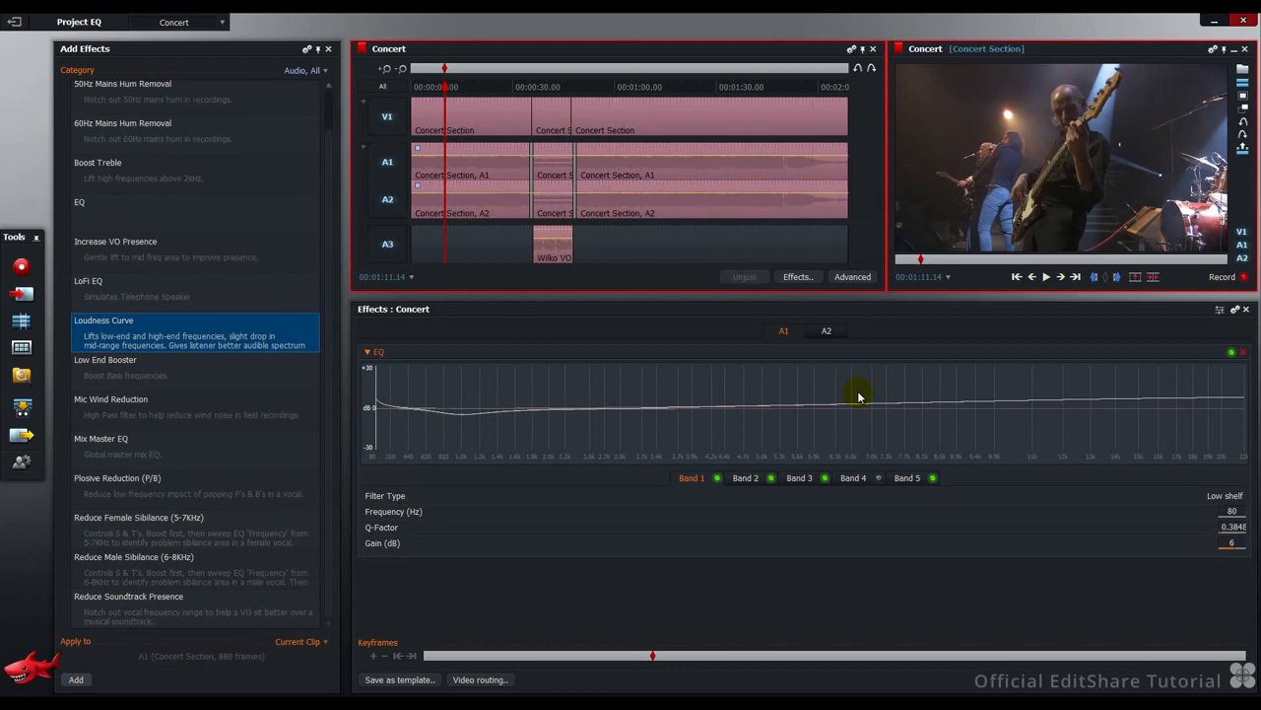
# Step: Audition the first clip from the start of the sequence, comparing the sound with the Loudness Curve EQ bypassed and enabled
pyautogui.moveTo(464, 97); pyautogui.dragTo(401, 105)
pyautogui.click(1232, 353)
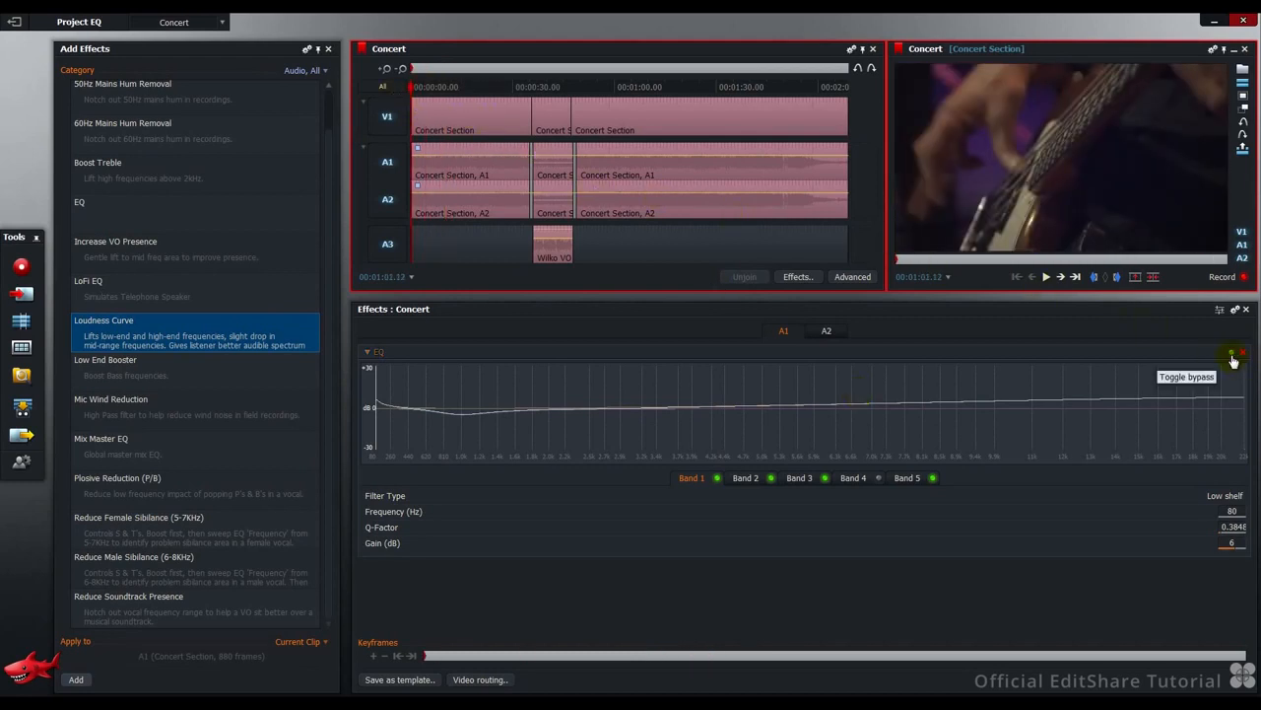
pyautogui.click(1047, 277)
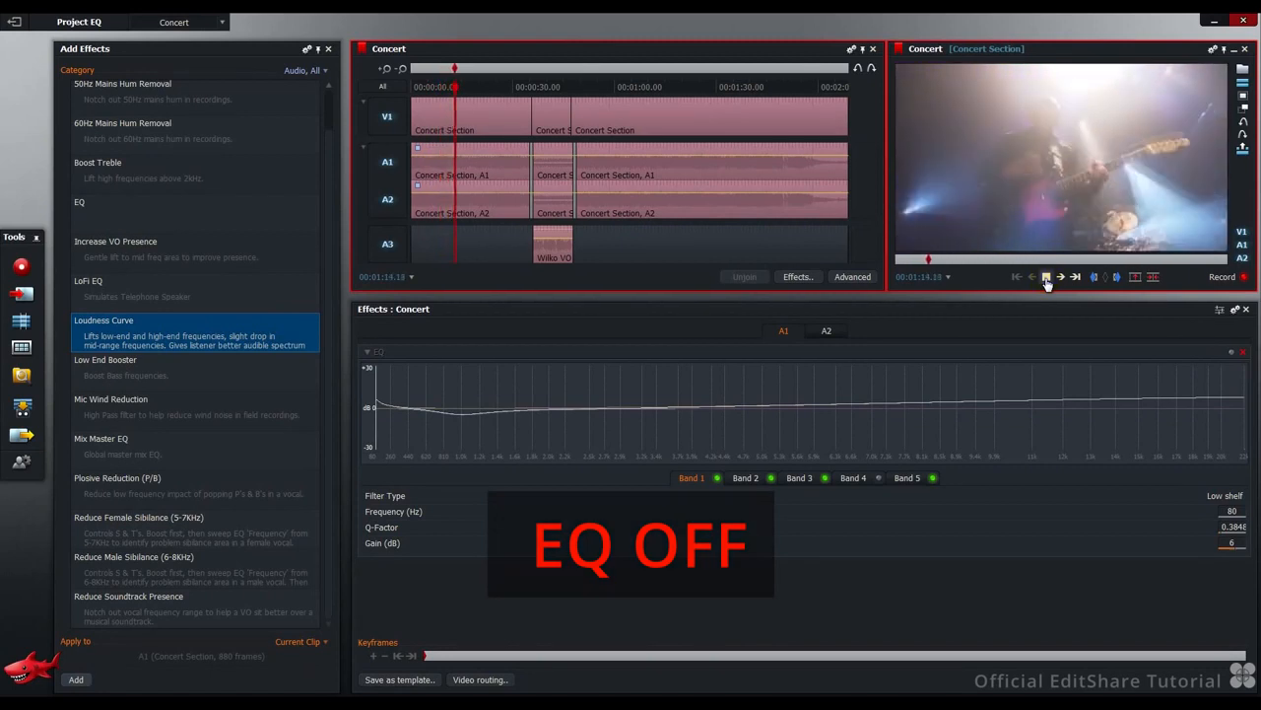
pyautogui.click(1047, 279)
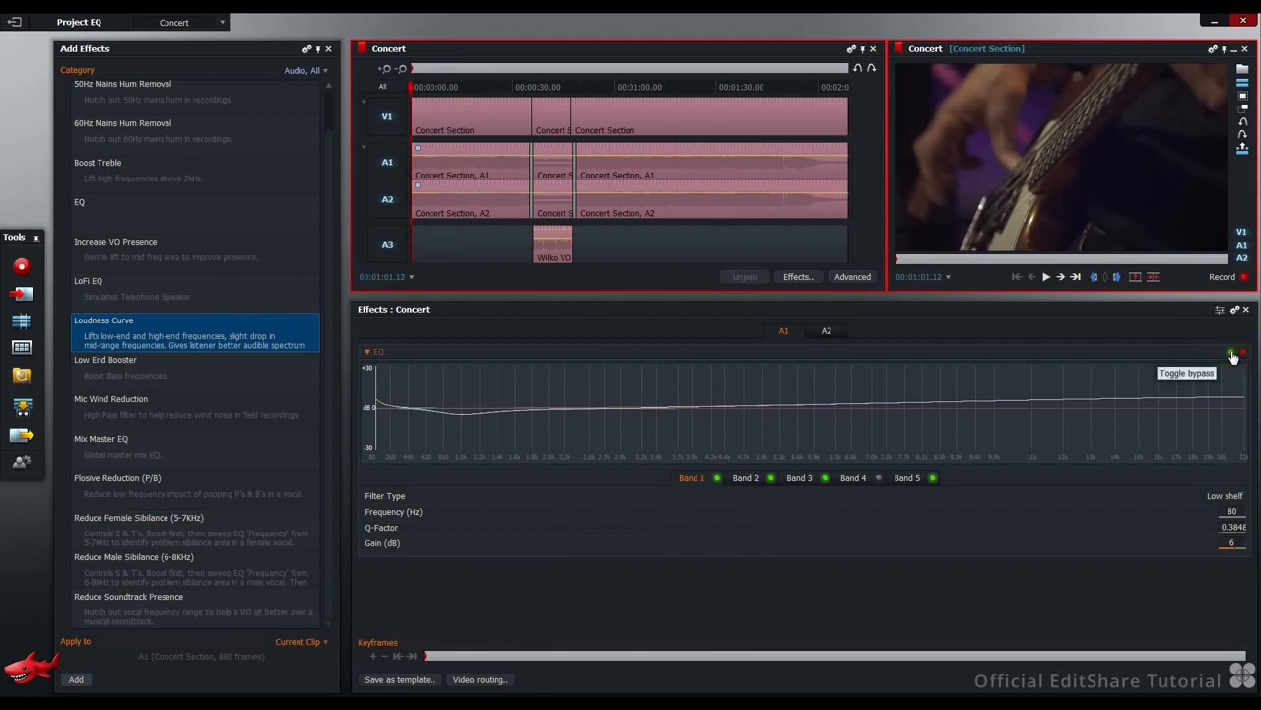
pyautogui.click(1232, 353)
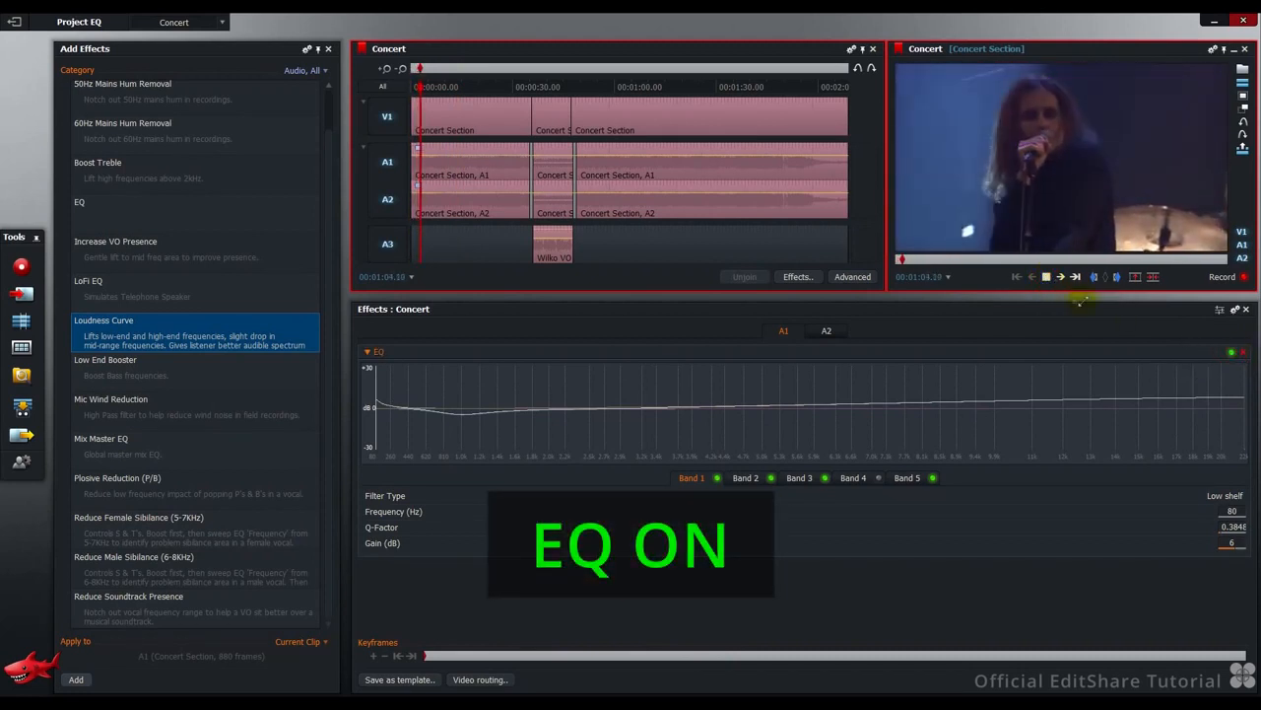
pyautogui.click(1232, 353)
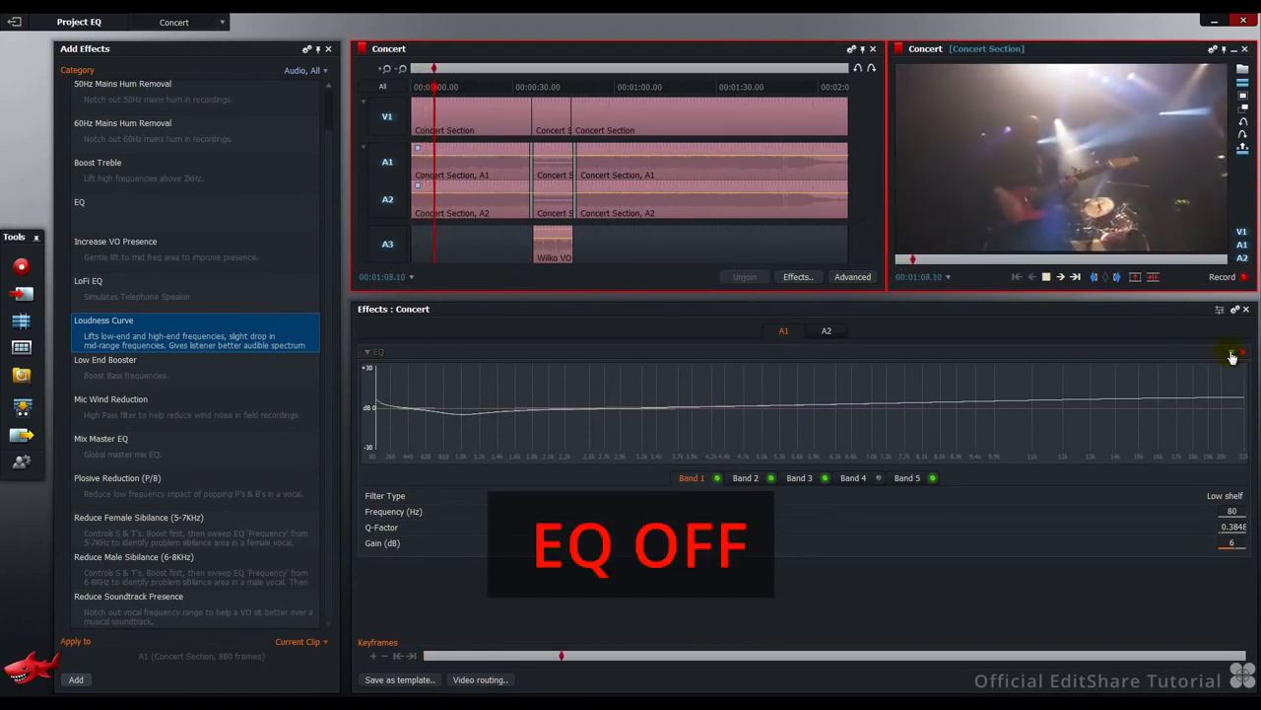
pyautogui.click(1232, 355)
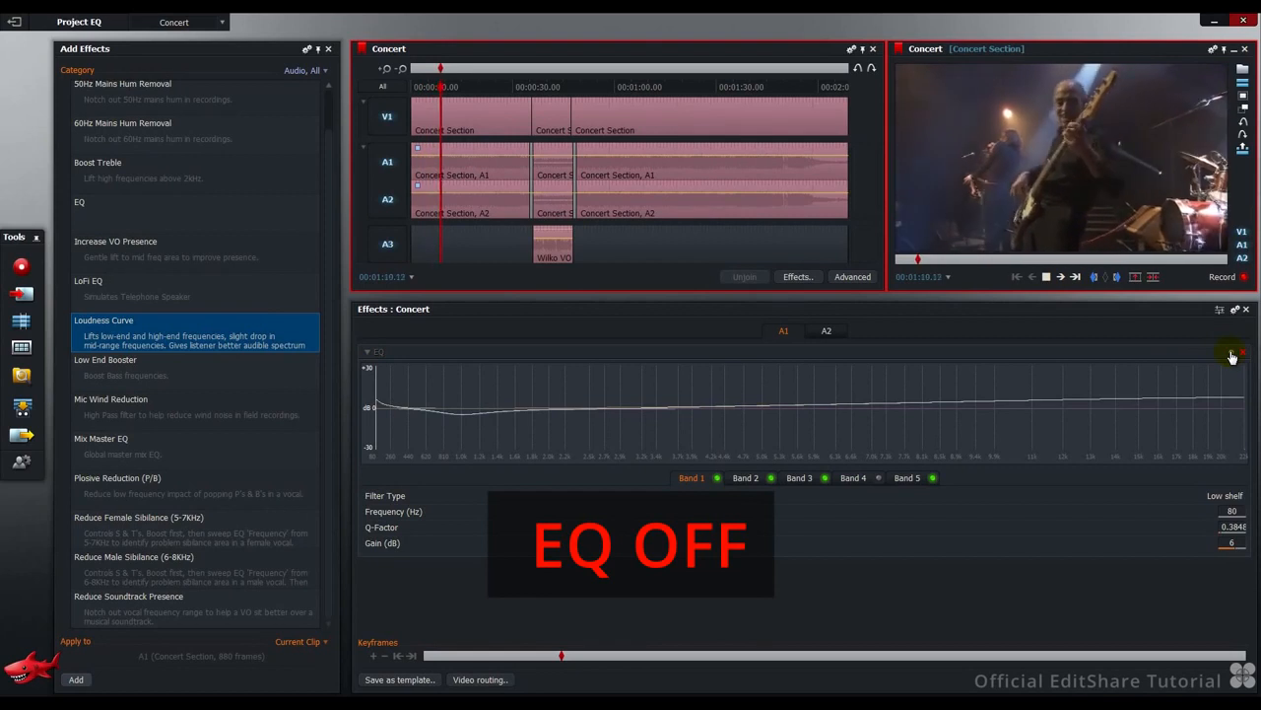
pyautogui.click(1232, 355)
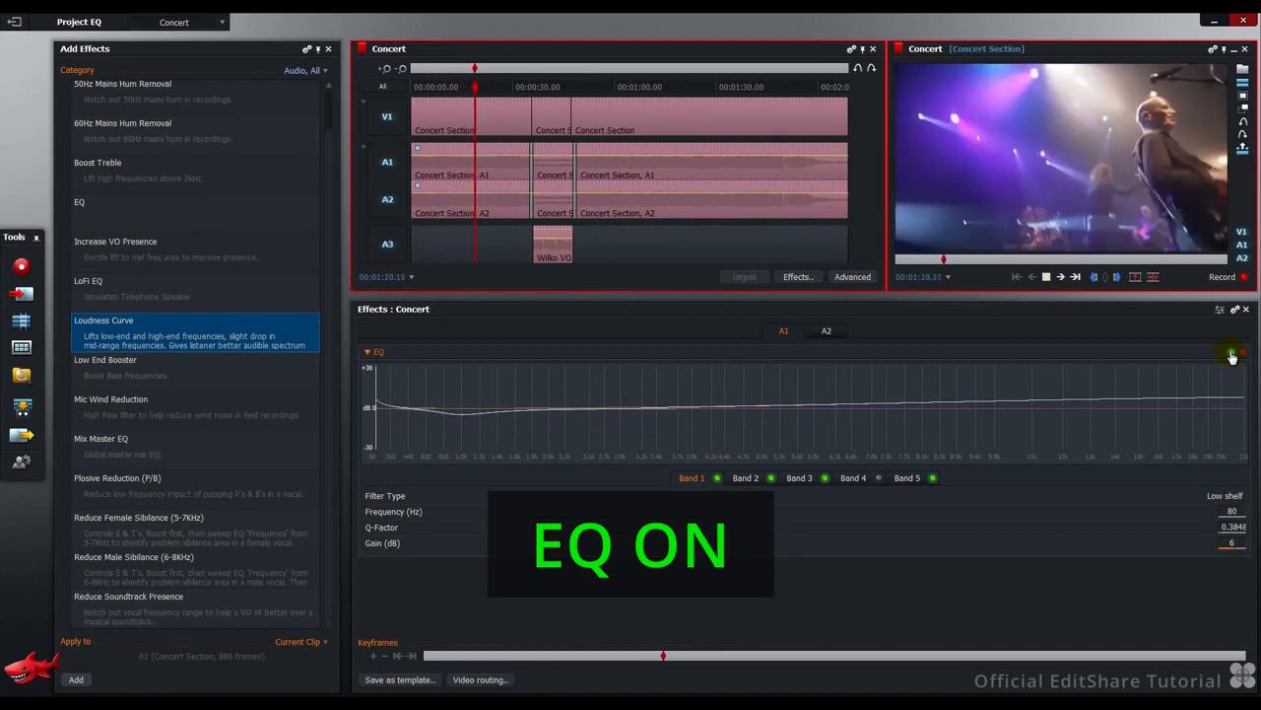
pyautogui.click(1047, 277)
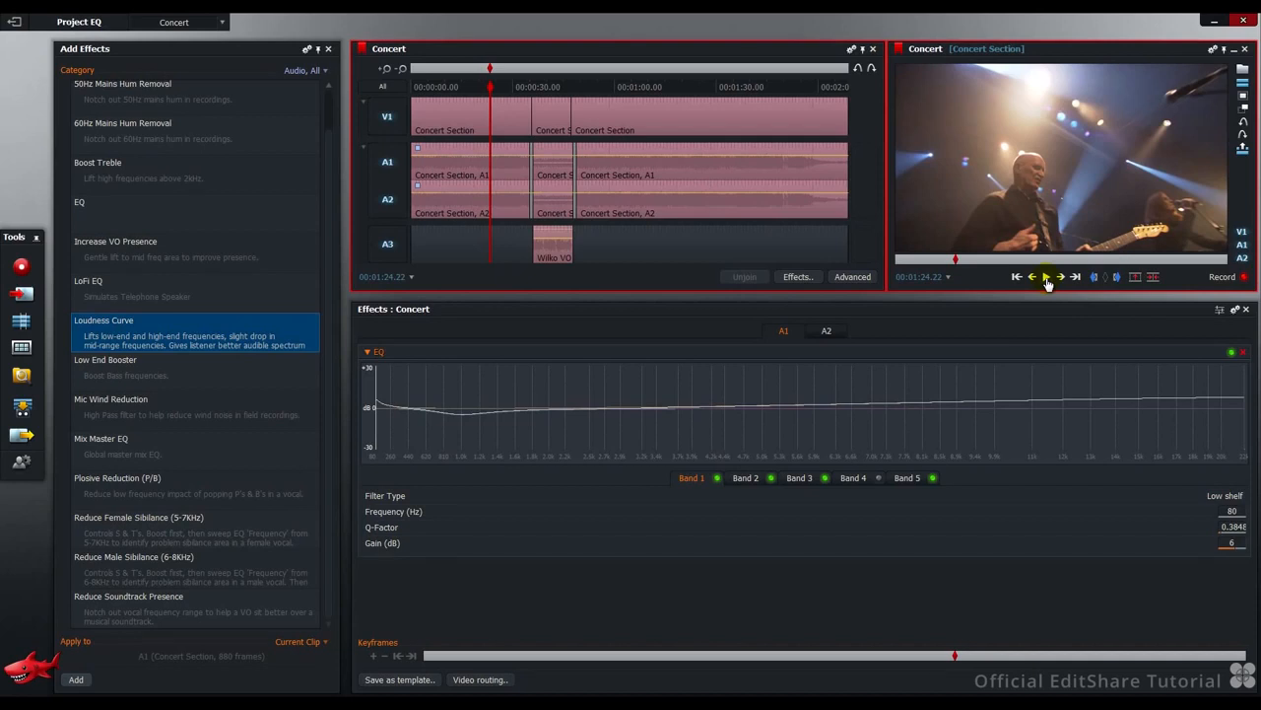
# Step: Replace the Loudness Curve EQ on the first Concert Section audio clip with the Mix Master EQ preset
pyautogui.click(1243, 354)
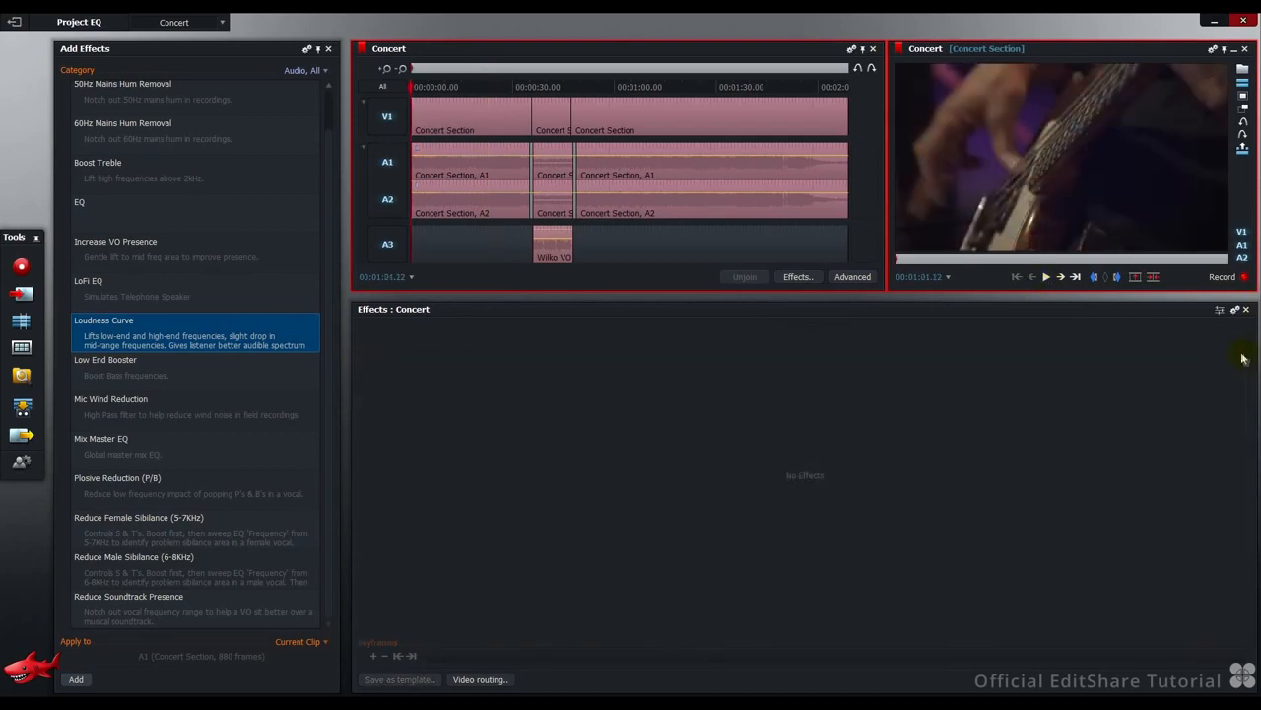
pyautogui.click(245, 456)
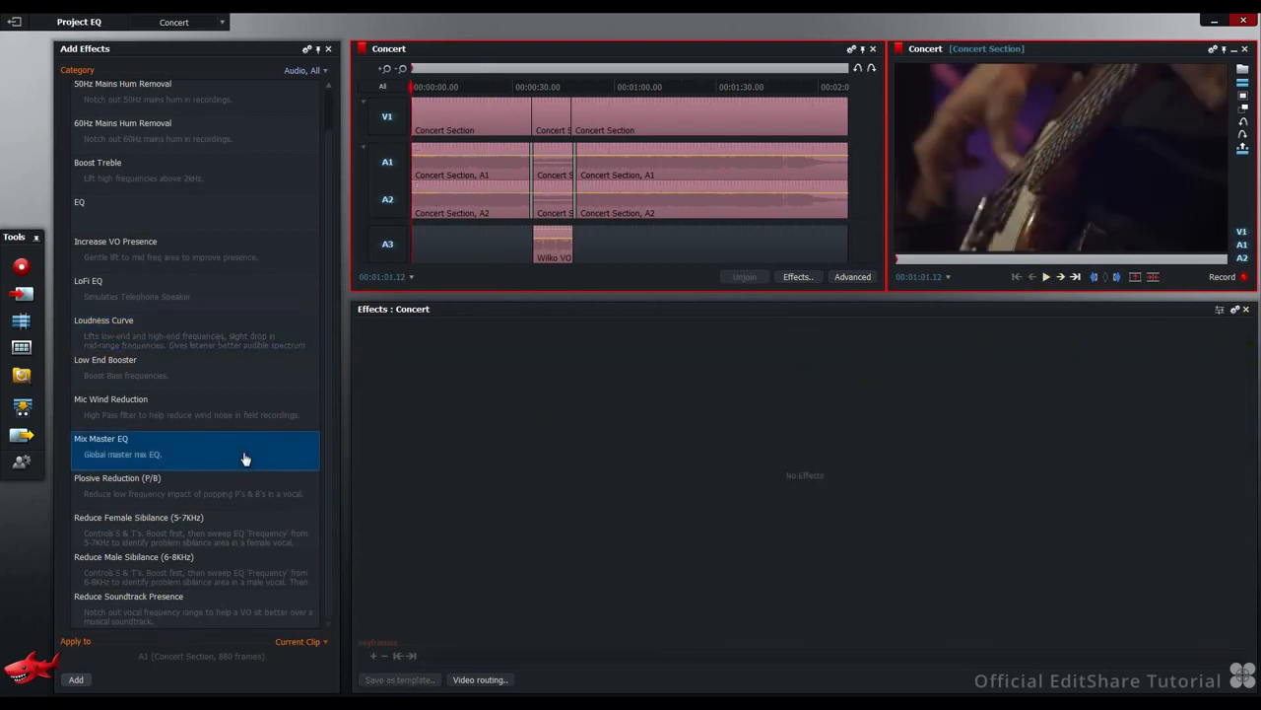
pyautogui.moveTo(245, 456); pyautogui.dragTo(443, 191)
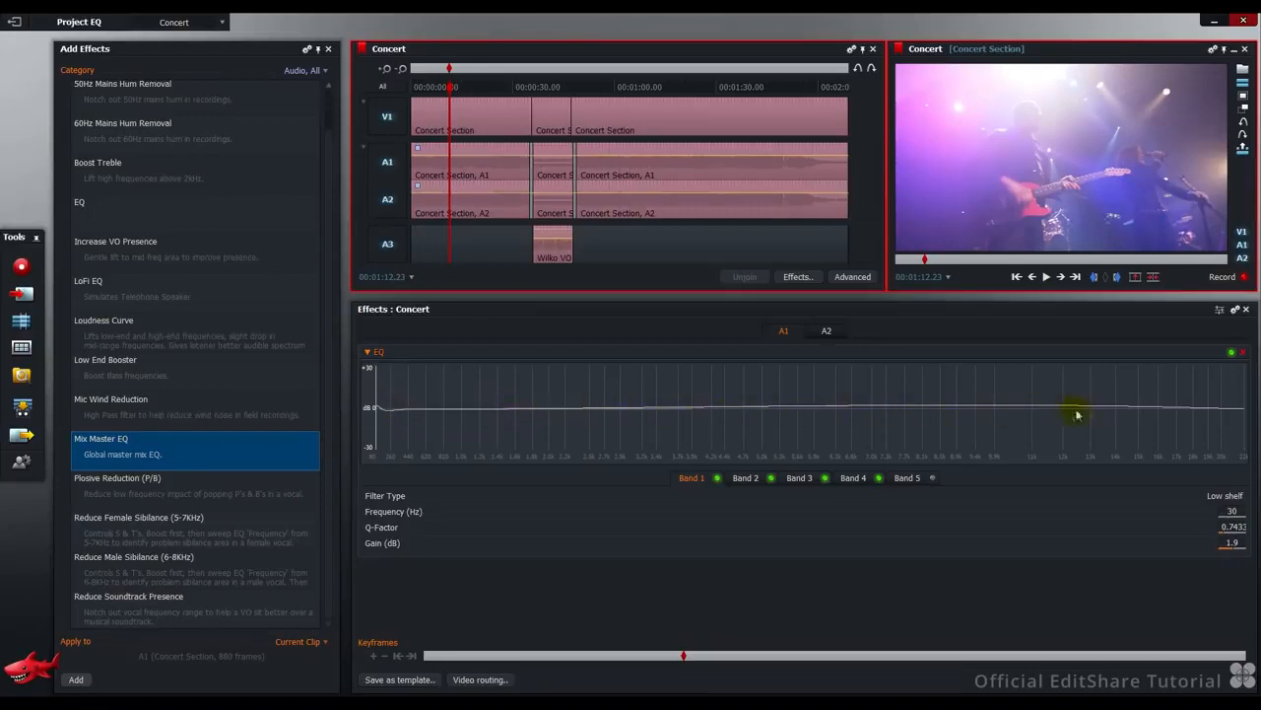
# Step: Play the first clip from the start, comparing the sound with the Mix Master EQ bypassed and enabled, and stop playback
pyautogui.click(1018, 278)
pyautogui.click(1231, 352)
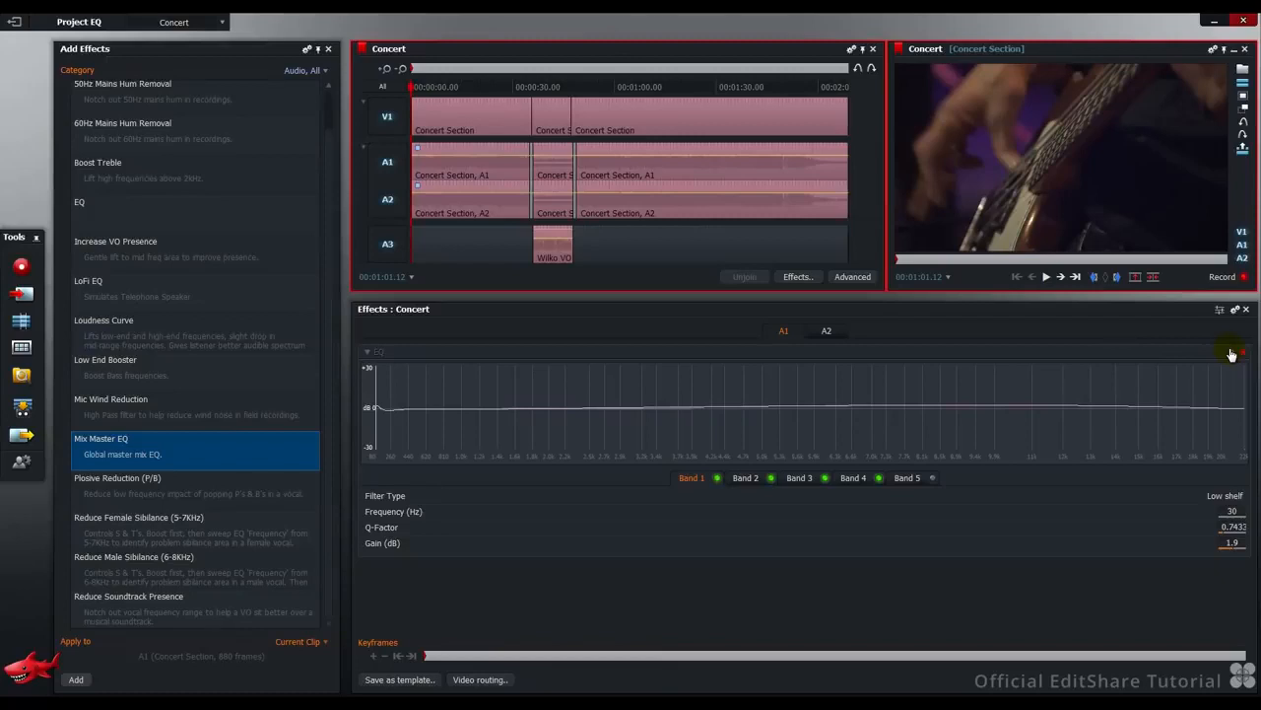
pyautogui.press('space')
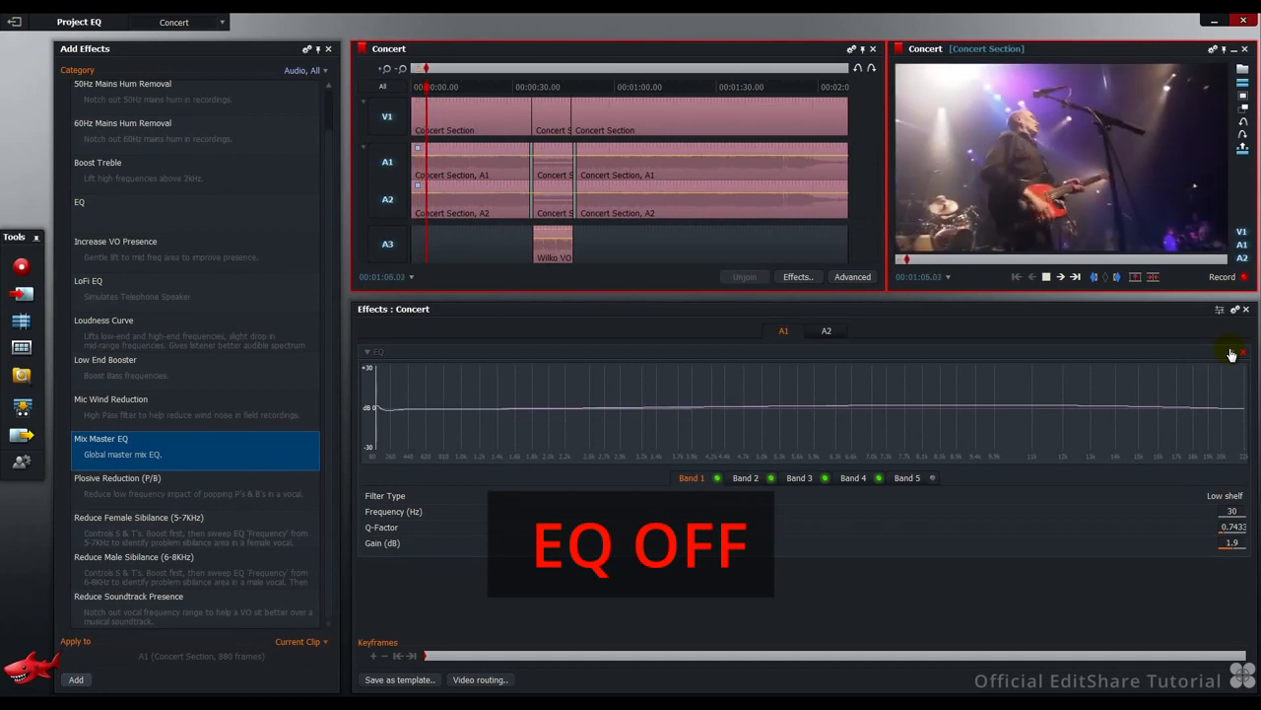
pyautogui.click(1231, 354)
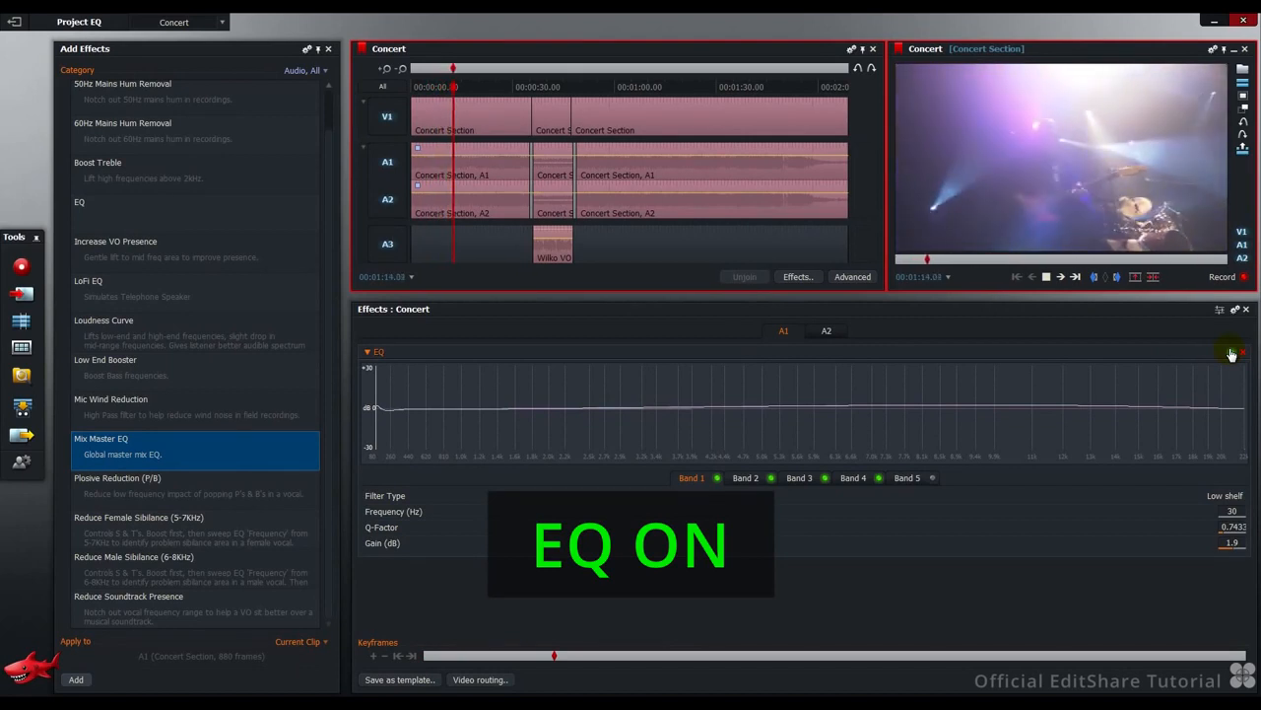
pyautogui.click(1231, 354)
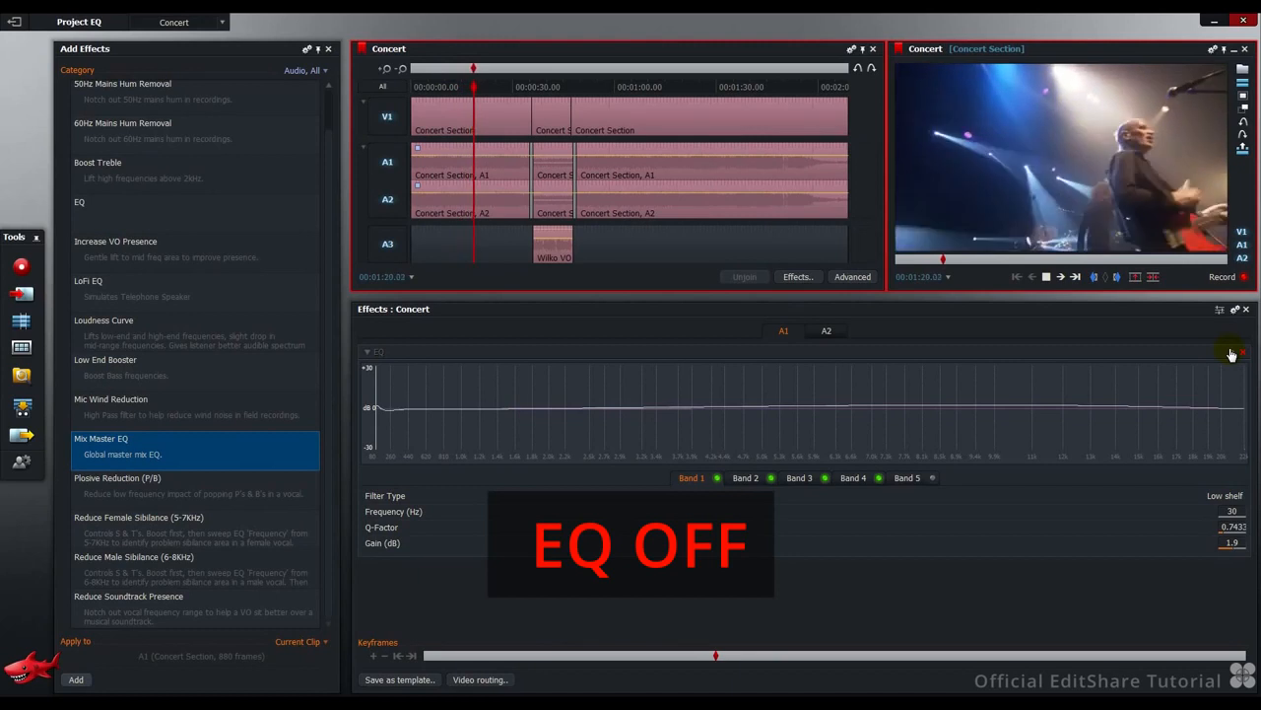
pyautogui.click(1231, 354)
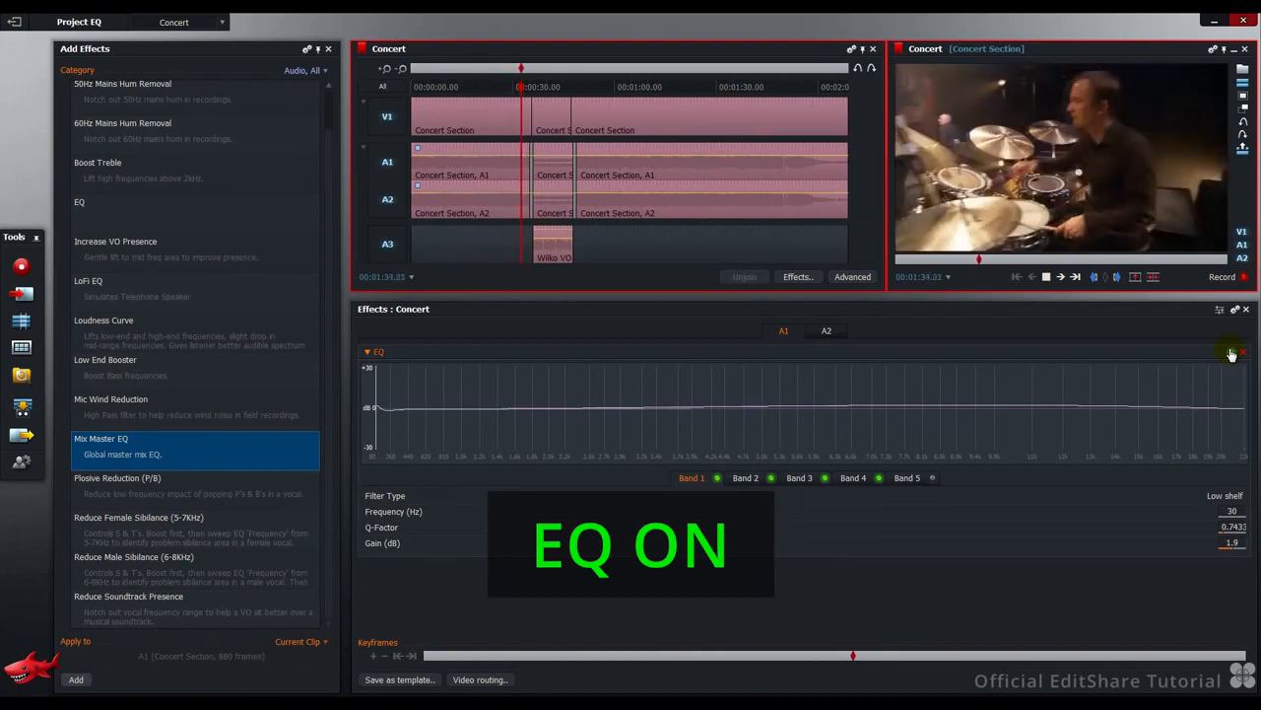
pyautogui.press('space')
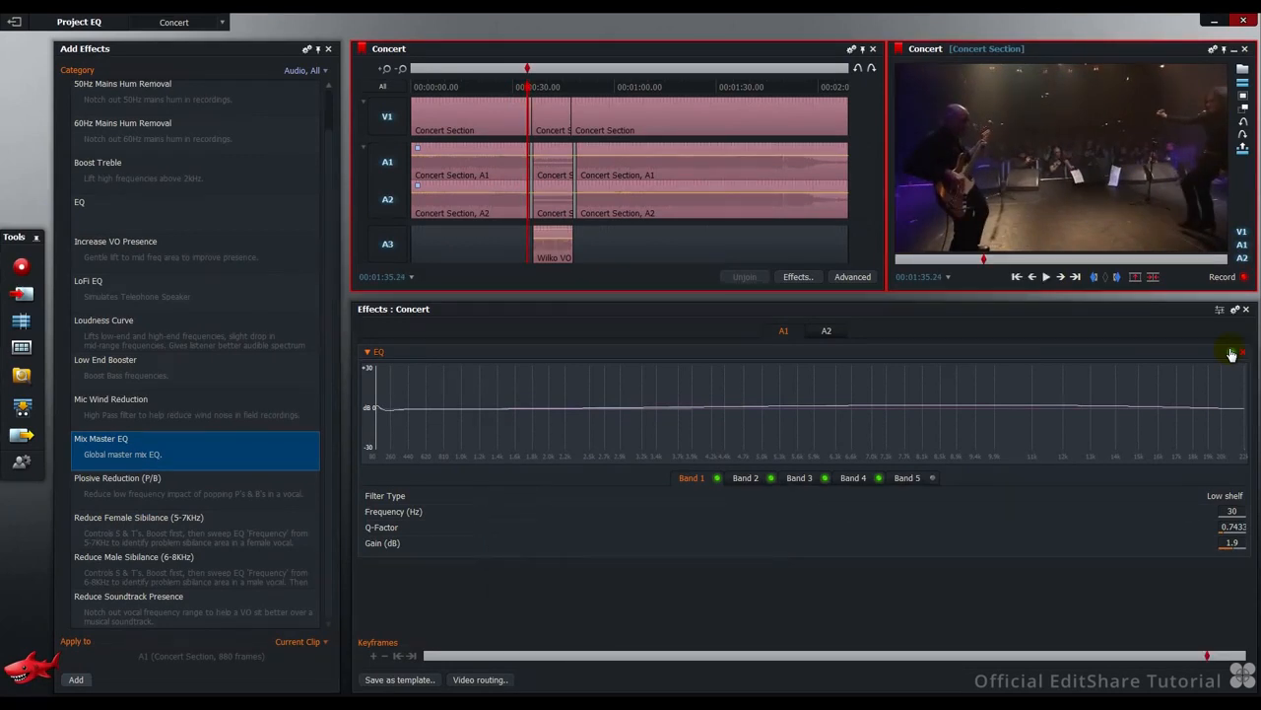
# Step: Replace the Mix Master EQ on the first Concert Section audio clip with the Boost Treble preset
pyautogui.click(1243, 353)
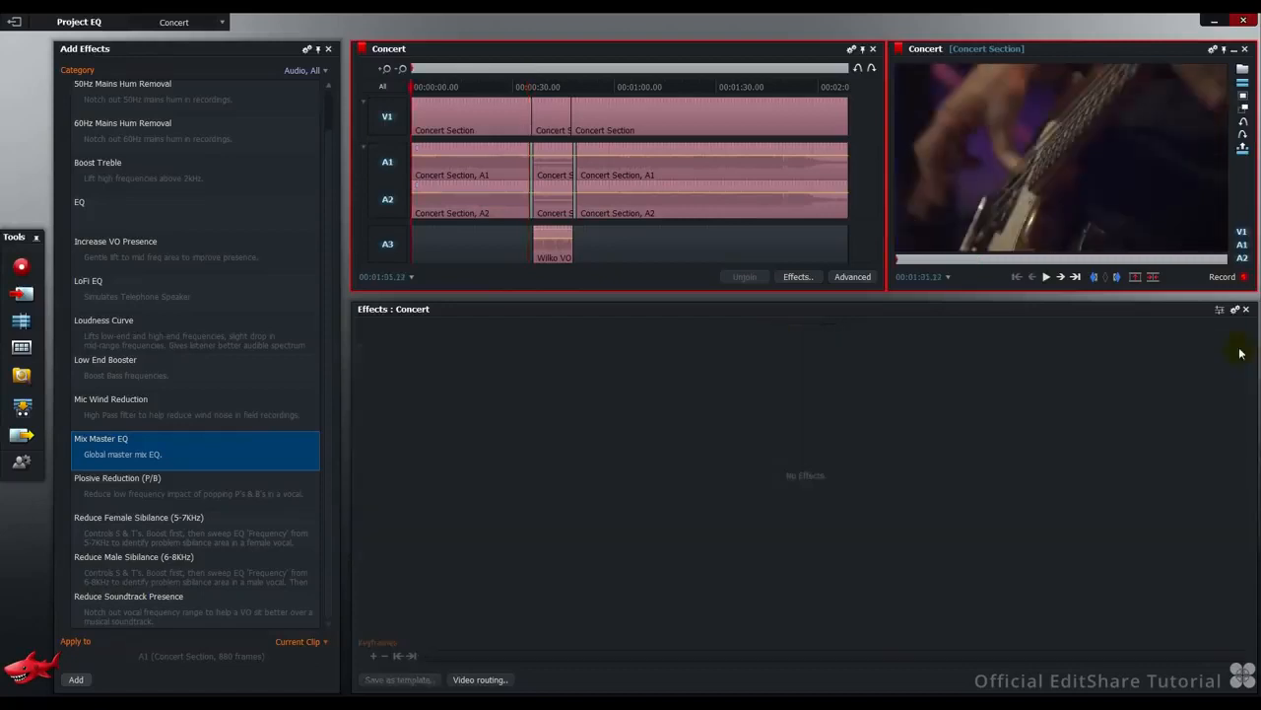
pyautogui.click(206, 183)
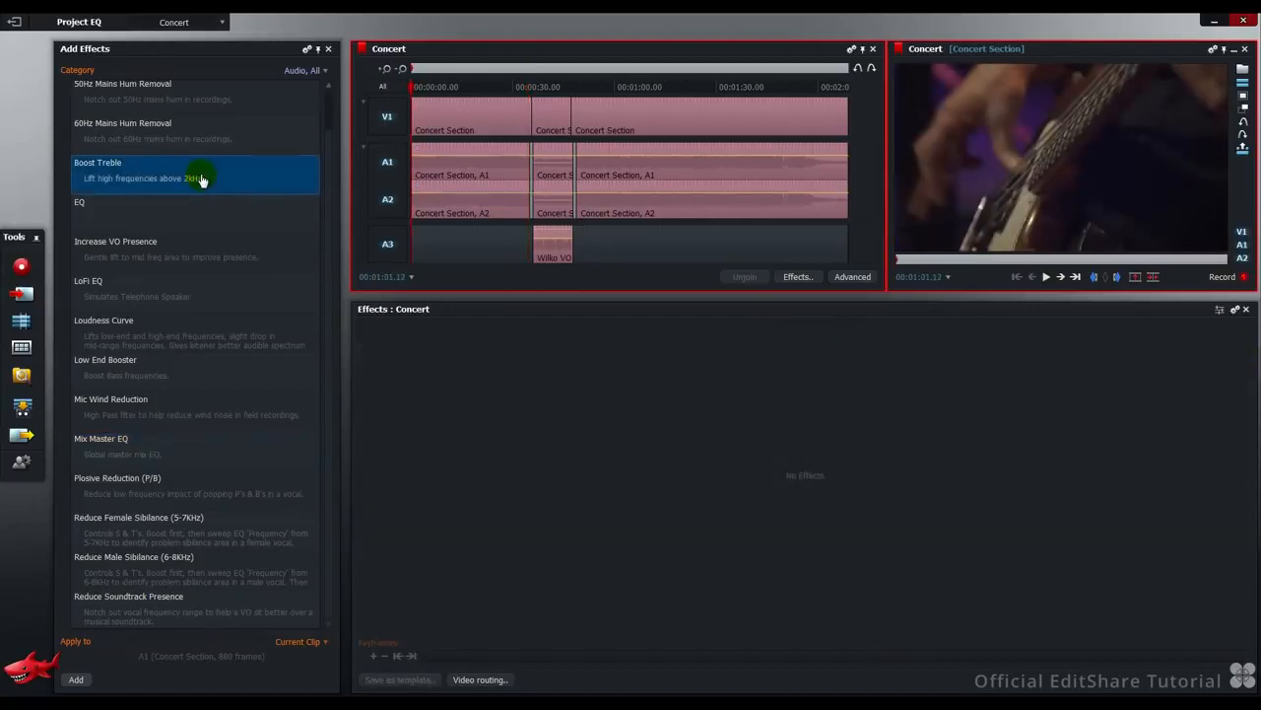
pyautogui.moveTo(202, 180); pyautogui.dragTo(453, 210)
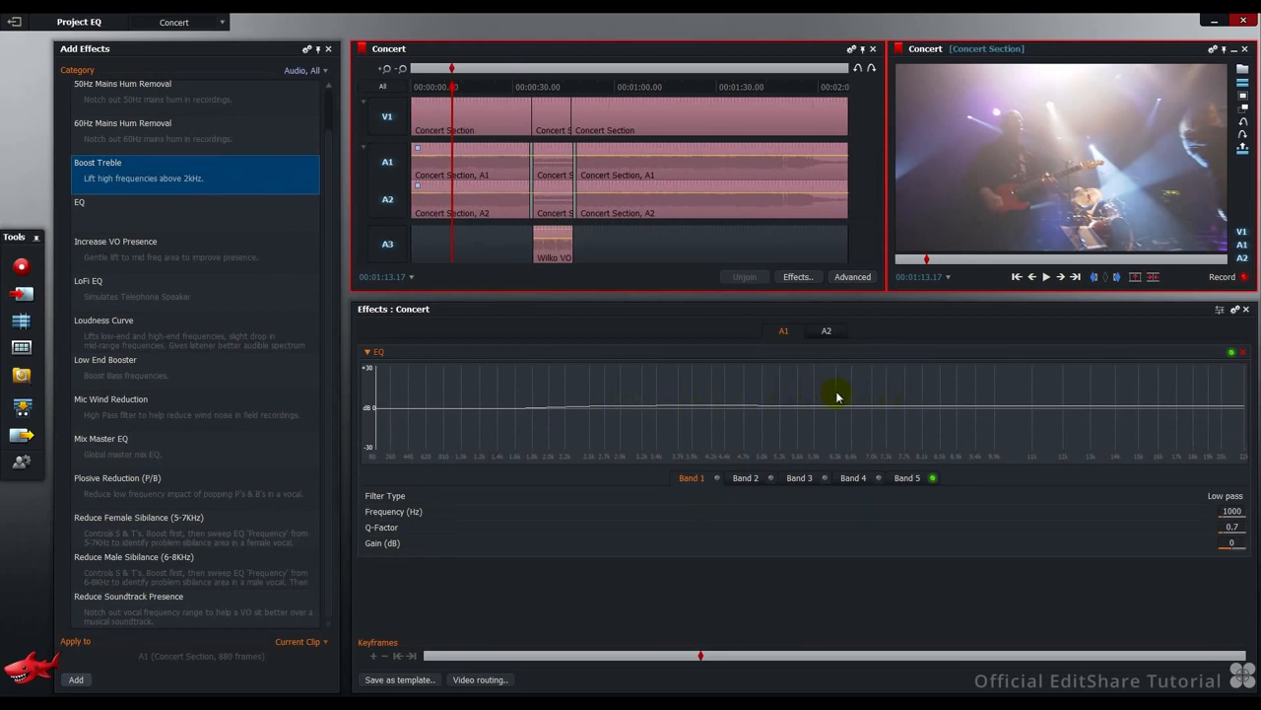
# Step: View the Boost Treble EQ's Band 5 settings and play the first clip from the start, comparing the EQ bypassed and enabled
pyautogui.click(909, 480)
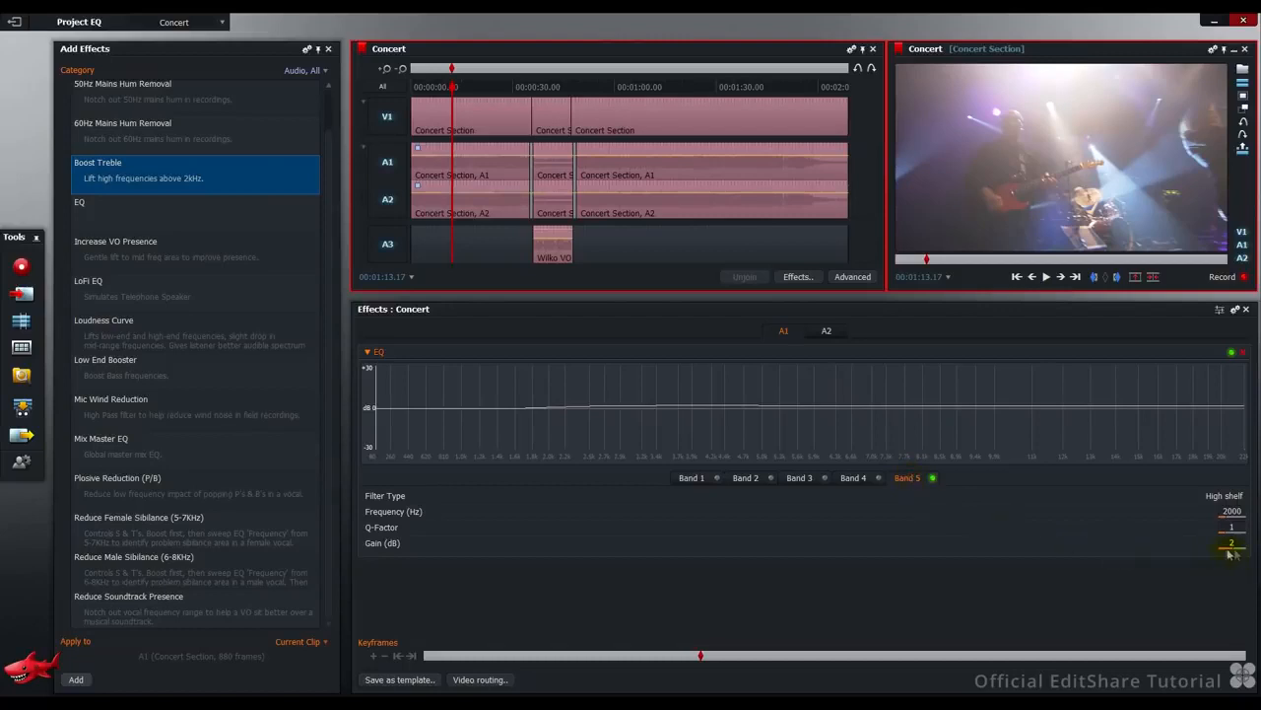
pyautogui.click(1239, 353)
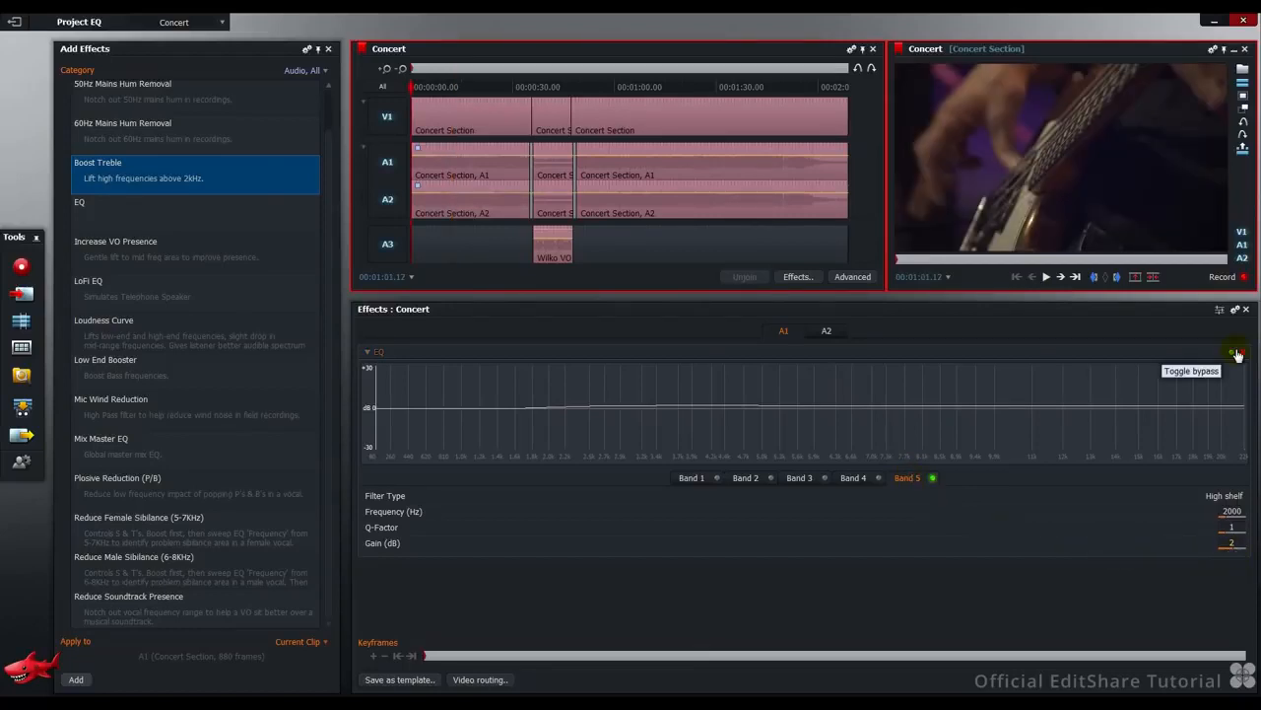
pyautogui.press('space')
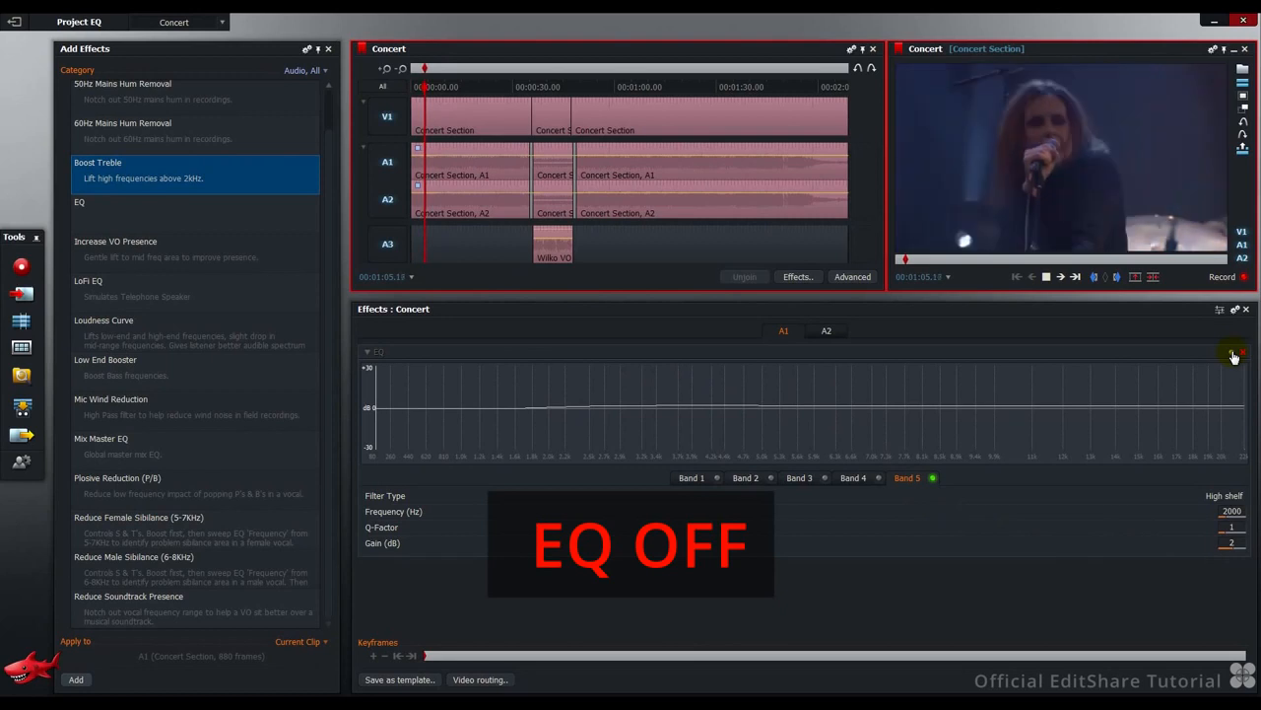
pyautogui.click(1233, 354)
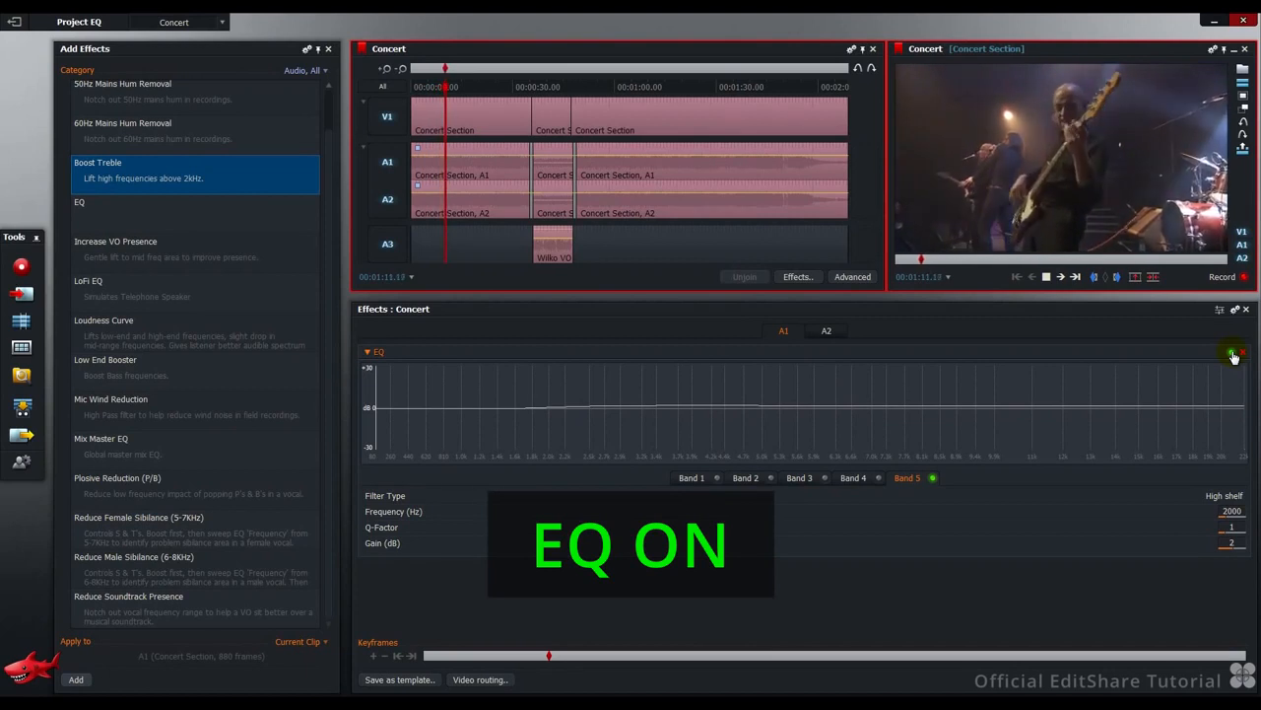
pyautogui.click(1233, 354)
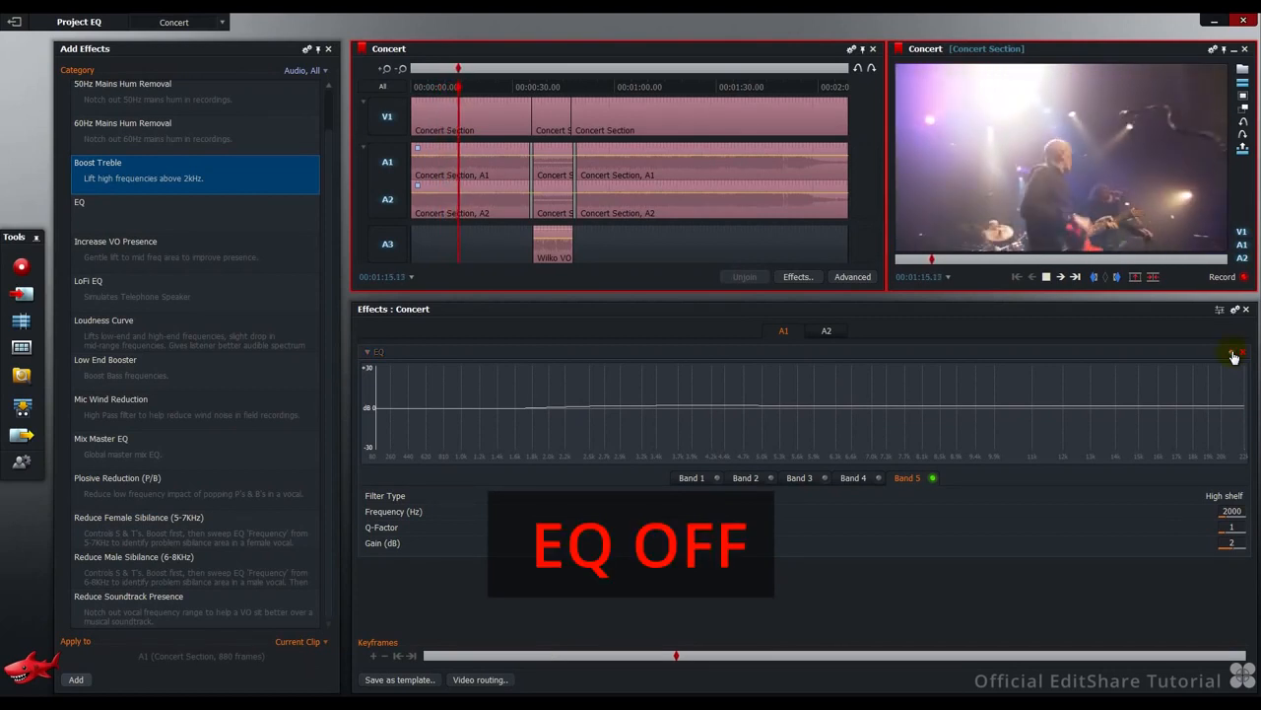
pyautogui.click(1233, 354)
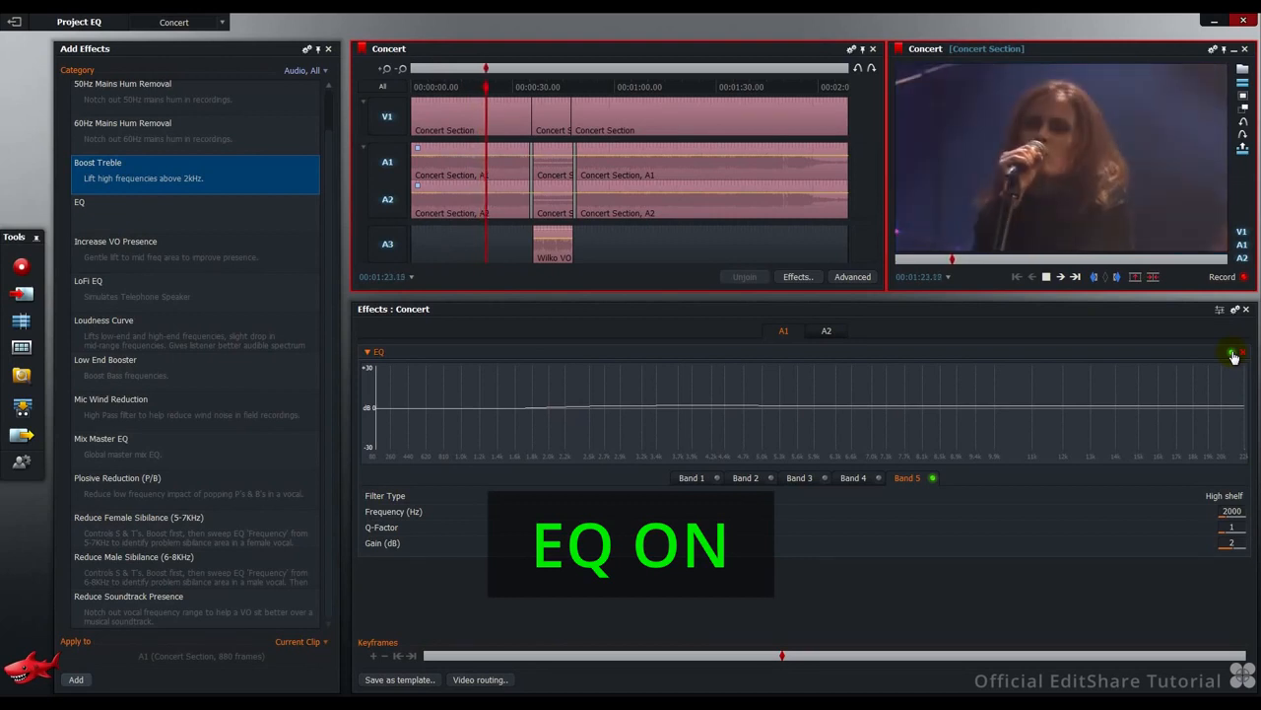
pyautogui.press('space')
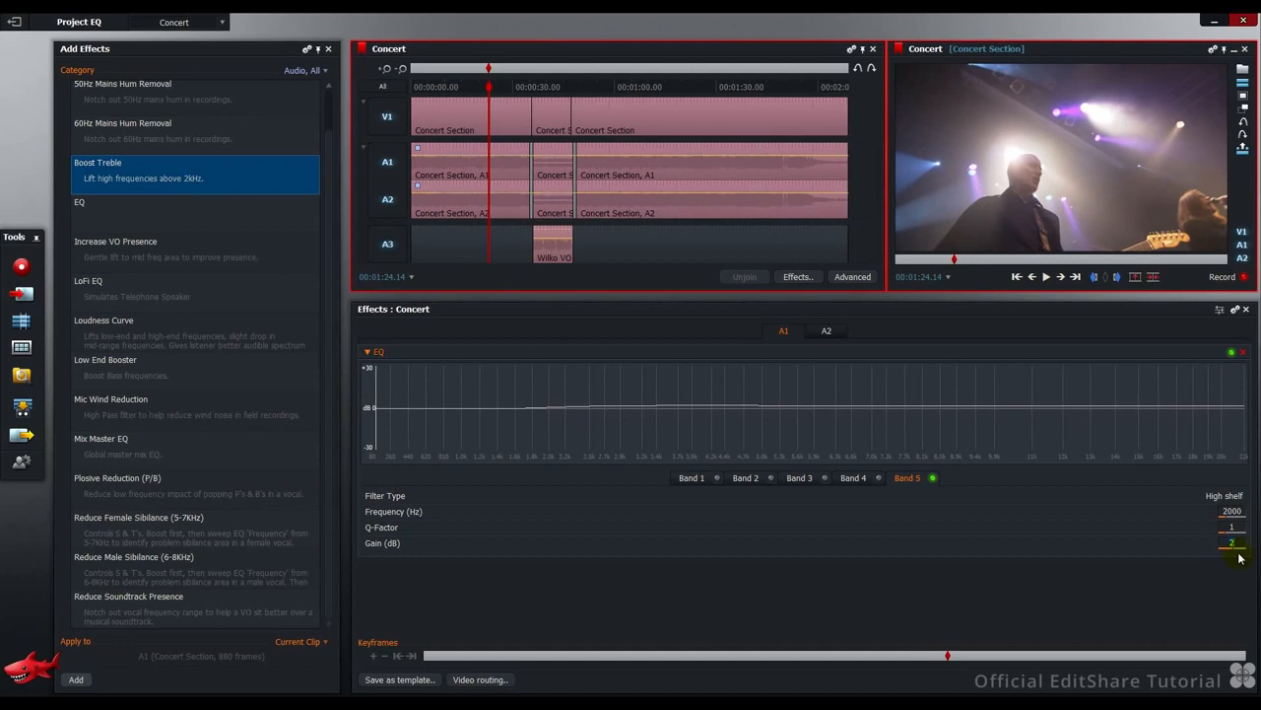
# Step: Adjust Band 5 of the Boost Treble EQ to a gain of -4 dB and a frequency of 2000 Hz
pyautogui.scroll(4, 1240, 543)
pyautogui.scroll(-3, 1239, 543)
pyautogui.scroll(-3, 1237, 543)
pyautogui.scroll(-4, 1239, 543)
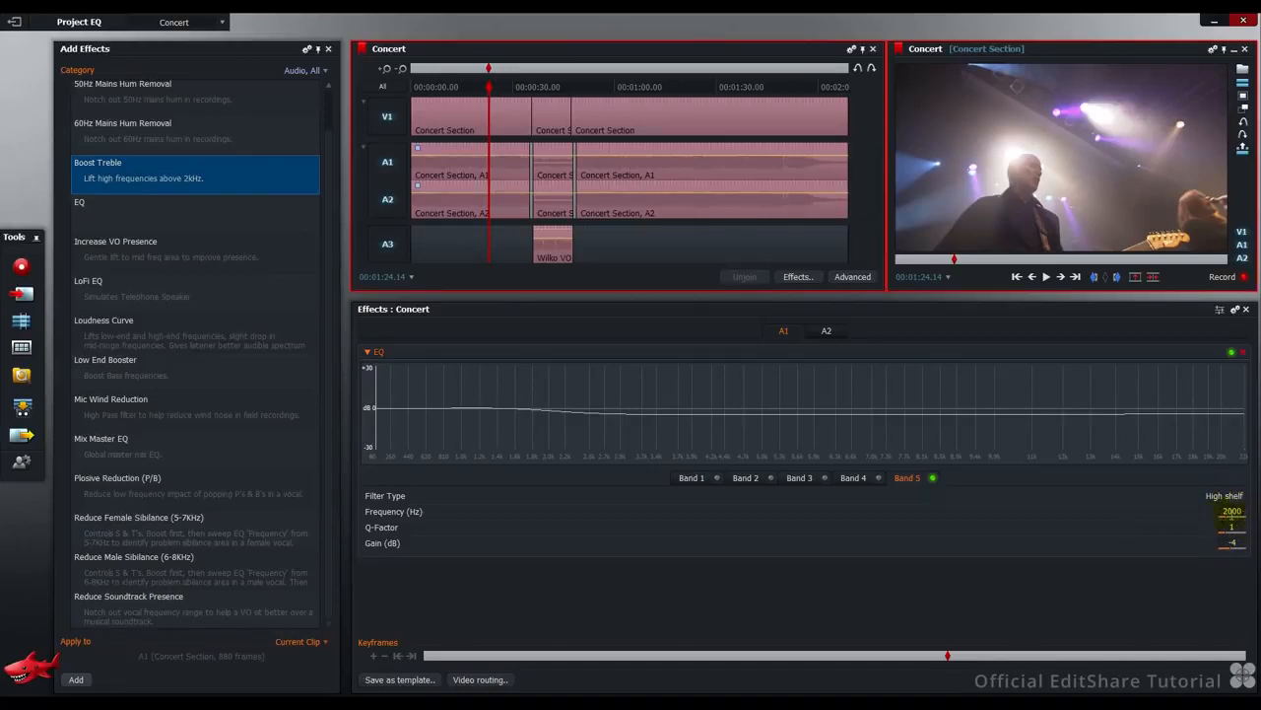
pyautogui.moveTo(1227, 520); pyautogui.dragTo(1230, 509)
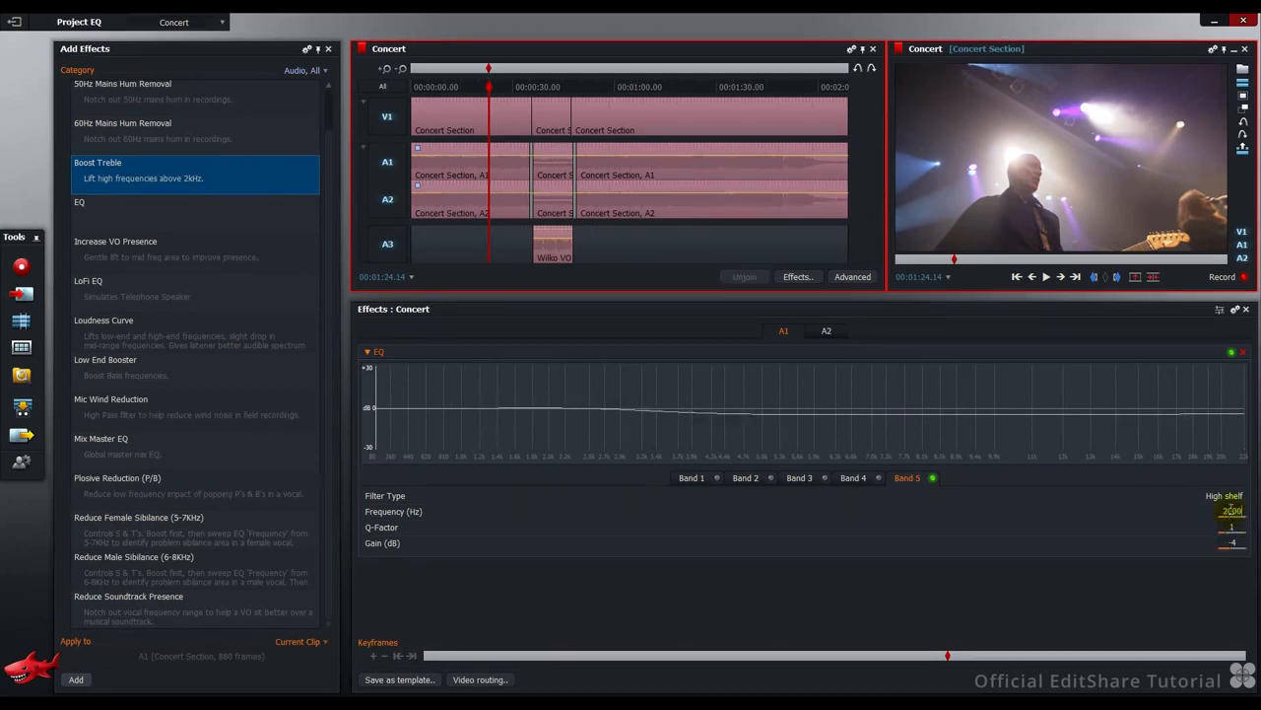
pyautogui.press('Return')
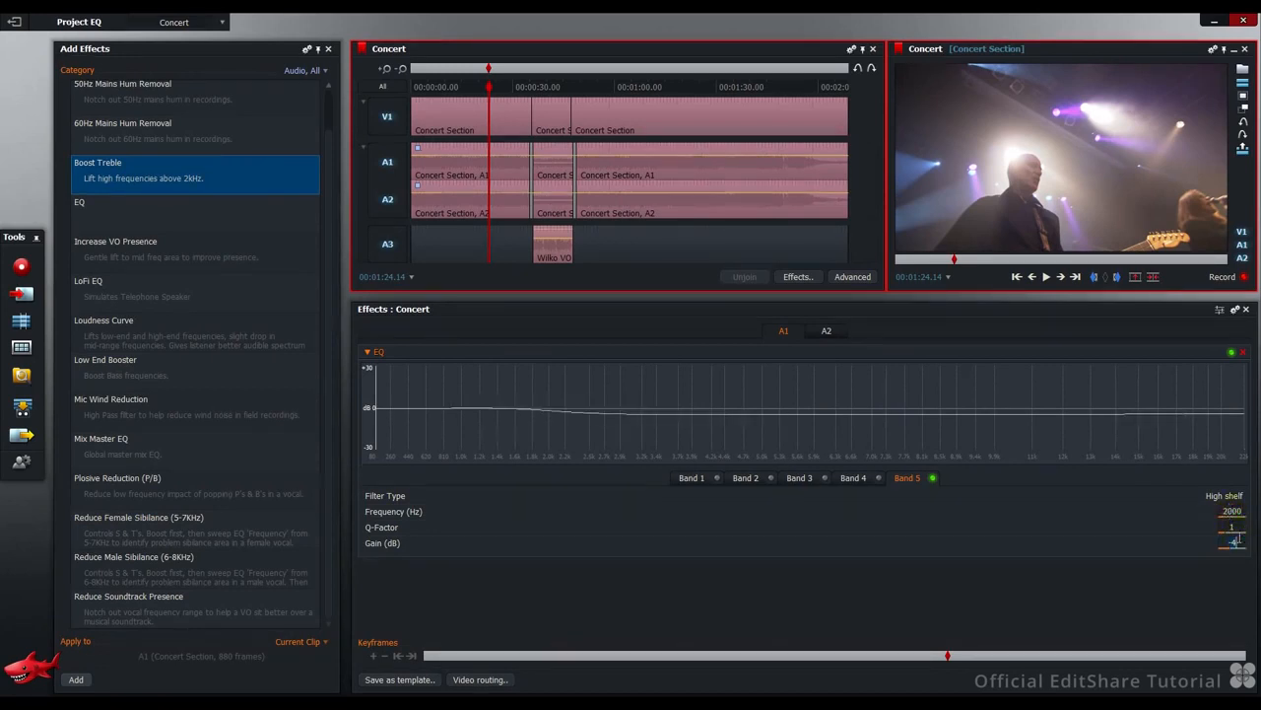
# Step: Replace the Boost Treble EQ on the first Concert Section audio clip with the Low End Booster preset
pyautogui.click(1243, 352)
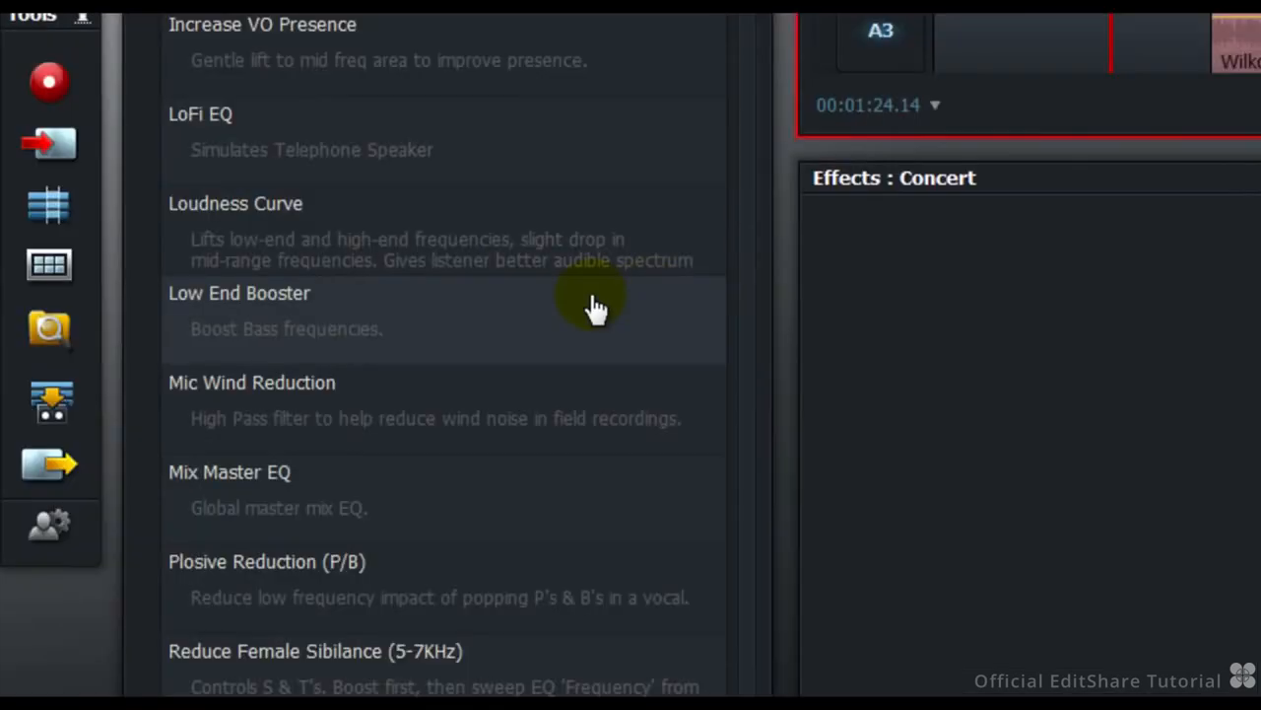
pyautogui.click(259, 365)
pyautogui.moveTo(259, 365); pyautogui.dragTo(438, 197)
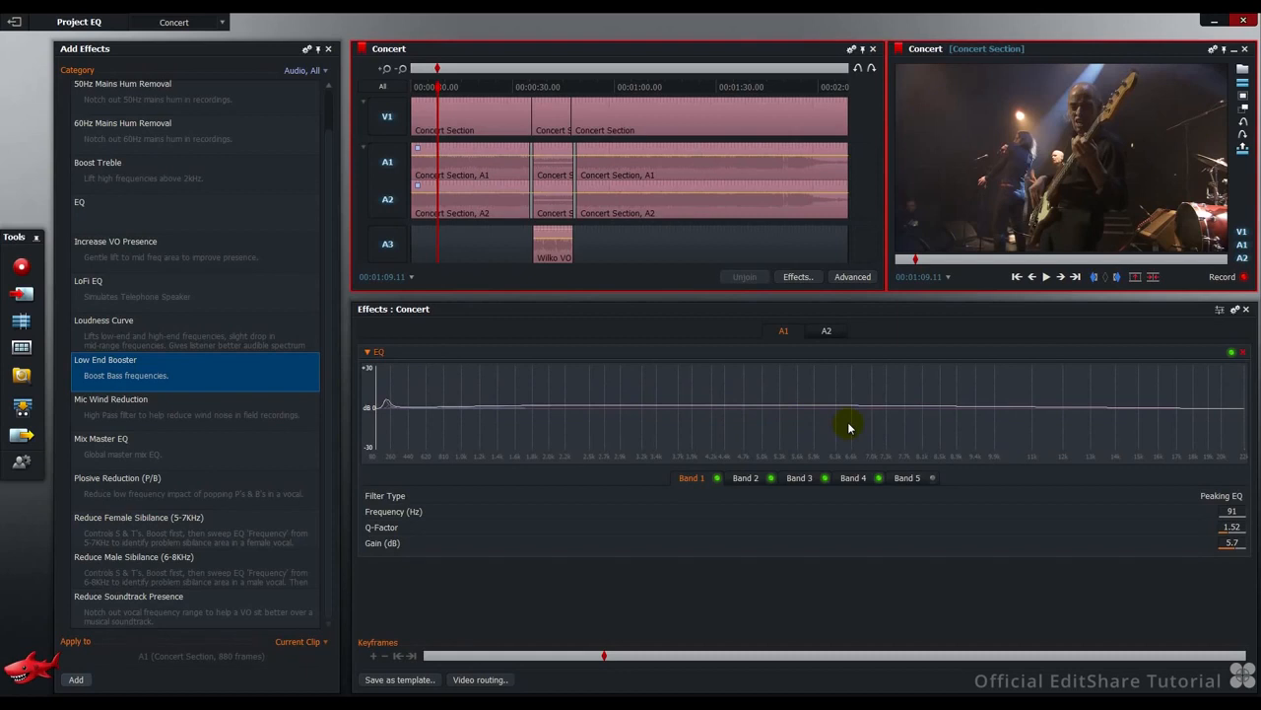
# Step: Play the first clip from the start, comparing the Low End Booster EQ bypassed and enabled, and review its Band 2 and Band 1 settings
pyautogui.press('Home')
pyautogui.click(1233, 357)
pyautogui.press('space')
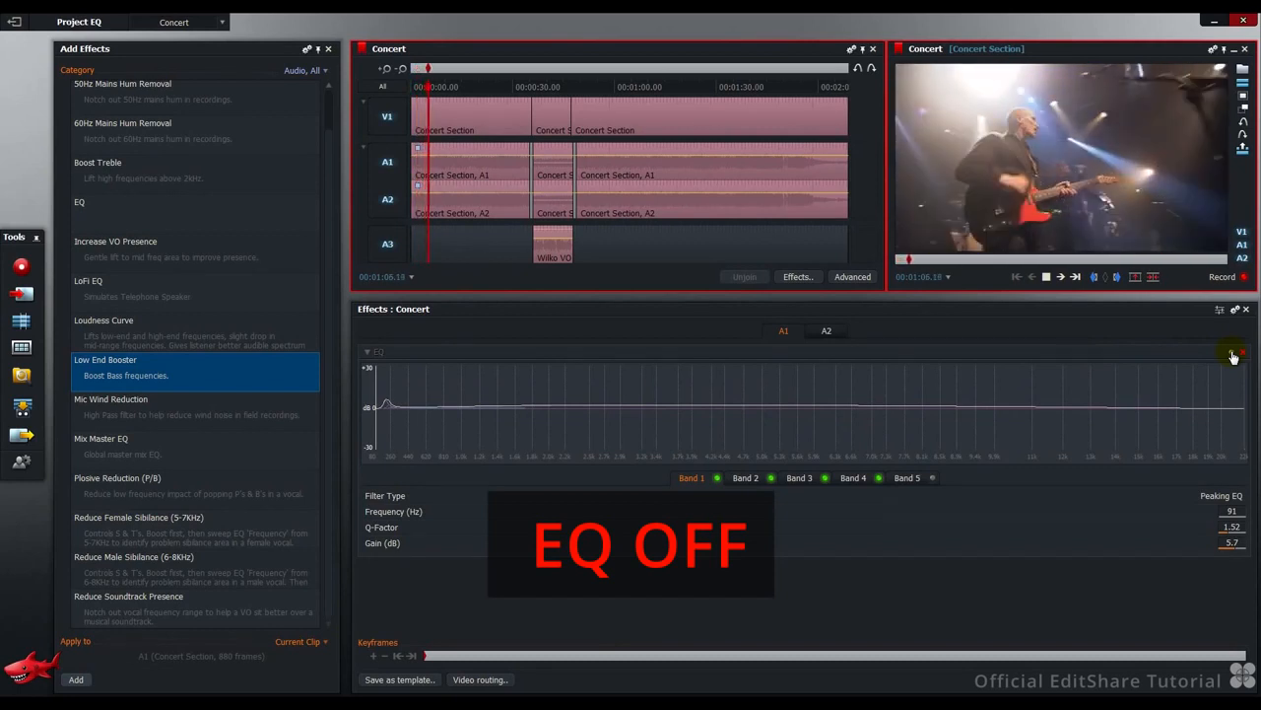
pyautogui.click(1233, 357)
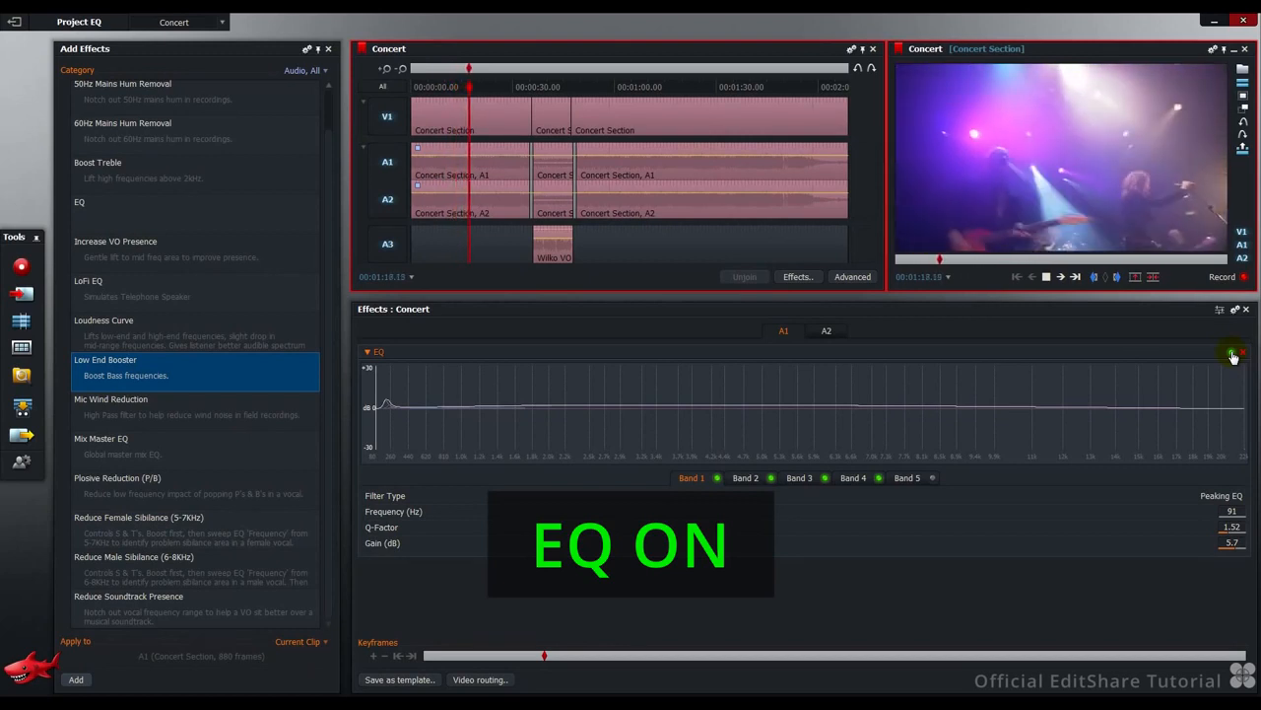
pyautogui.click(1232, 354)
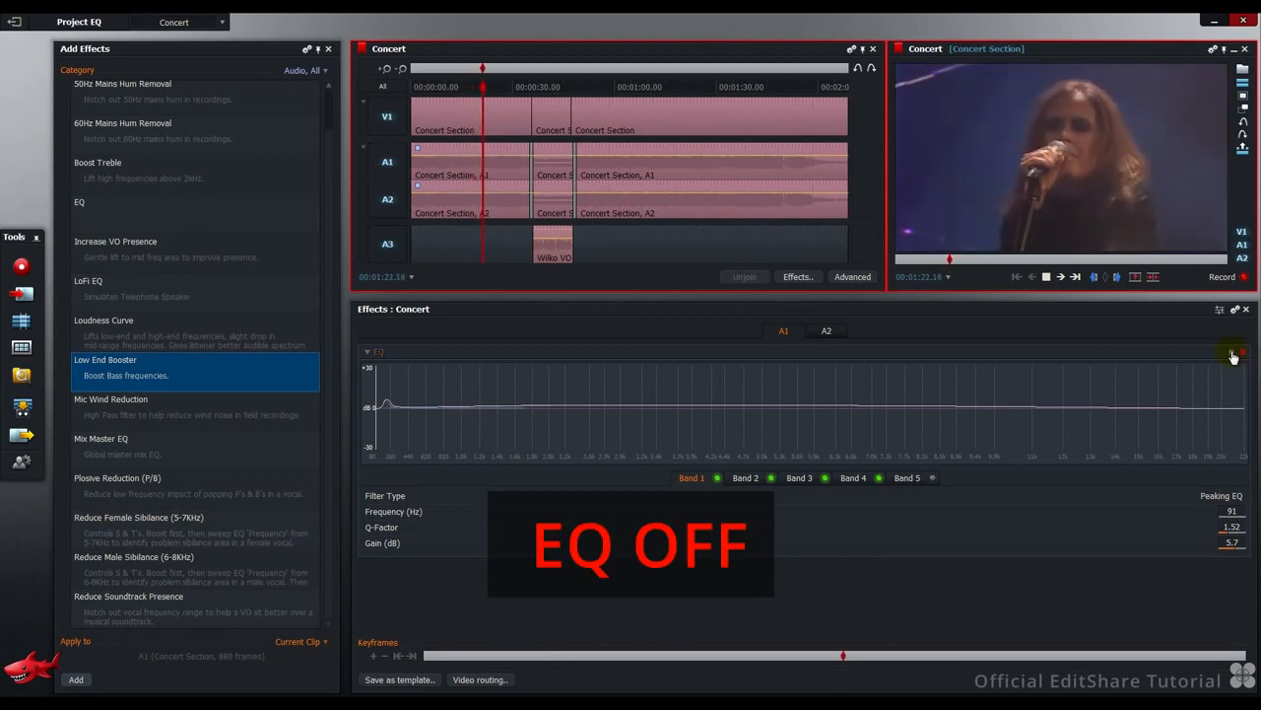
pyautogui.click(1232, 353)
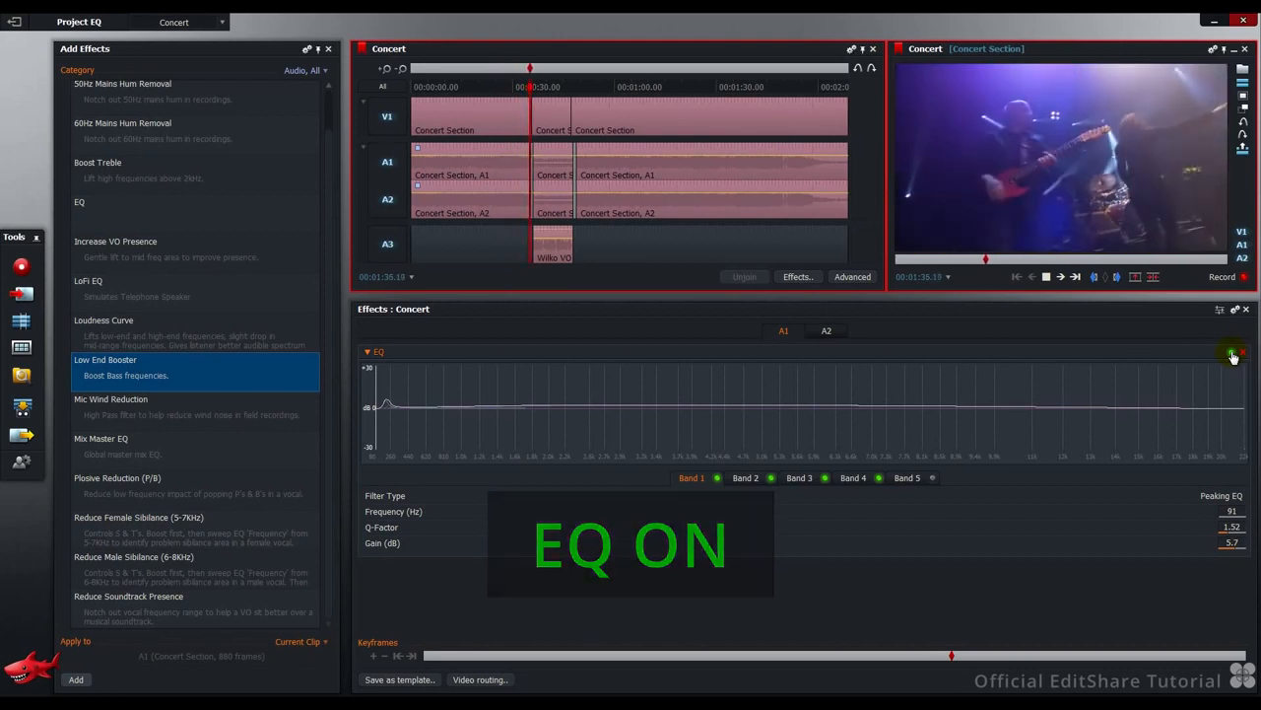
pyautogui.press('Home')
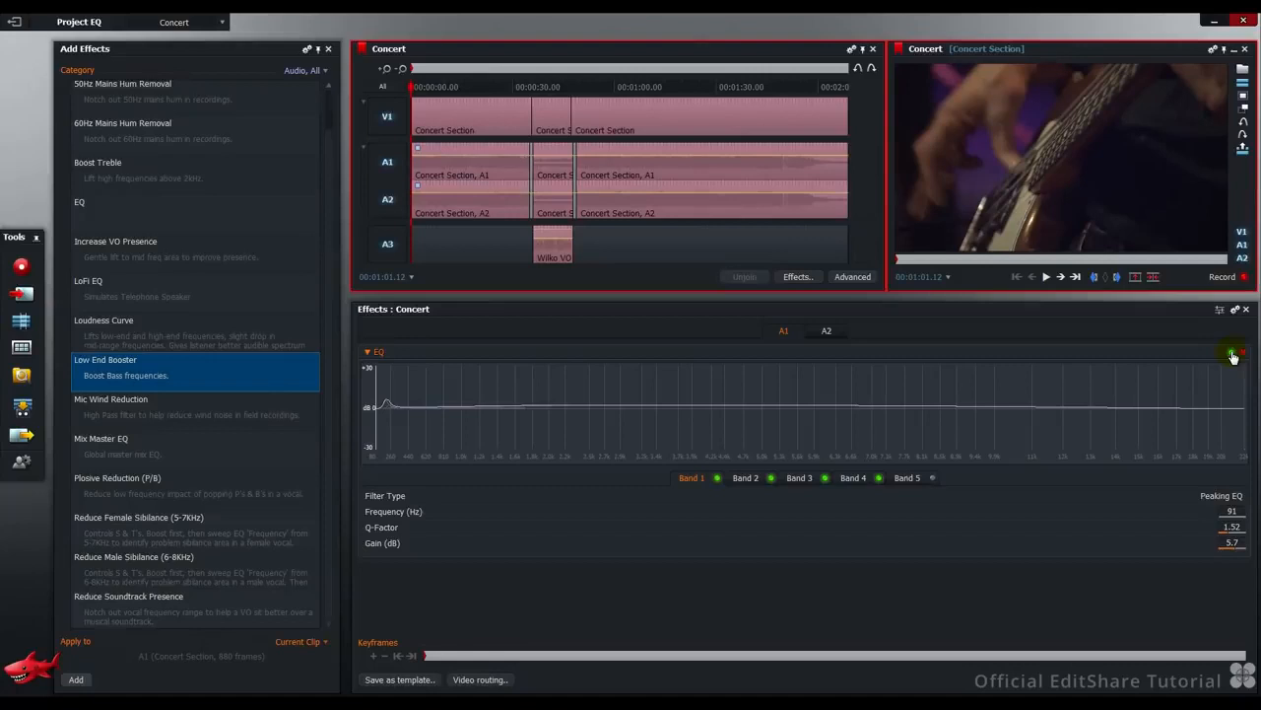
pyautogui.click(746, 483)
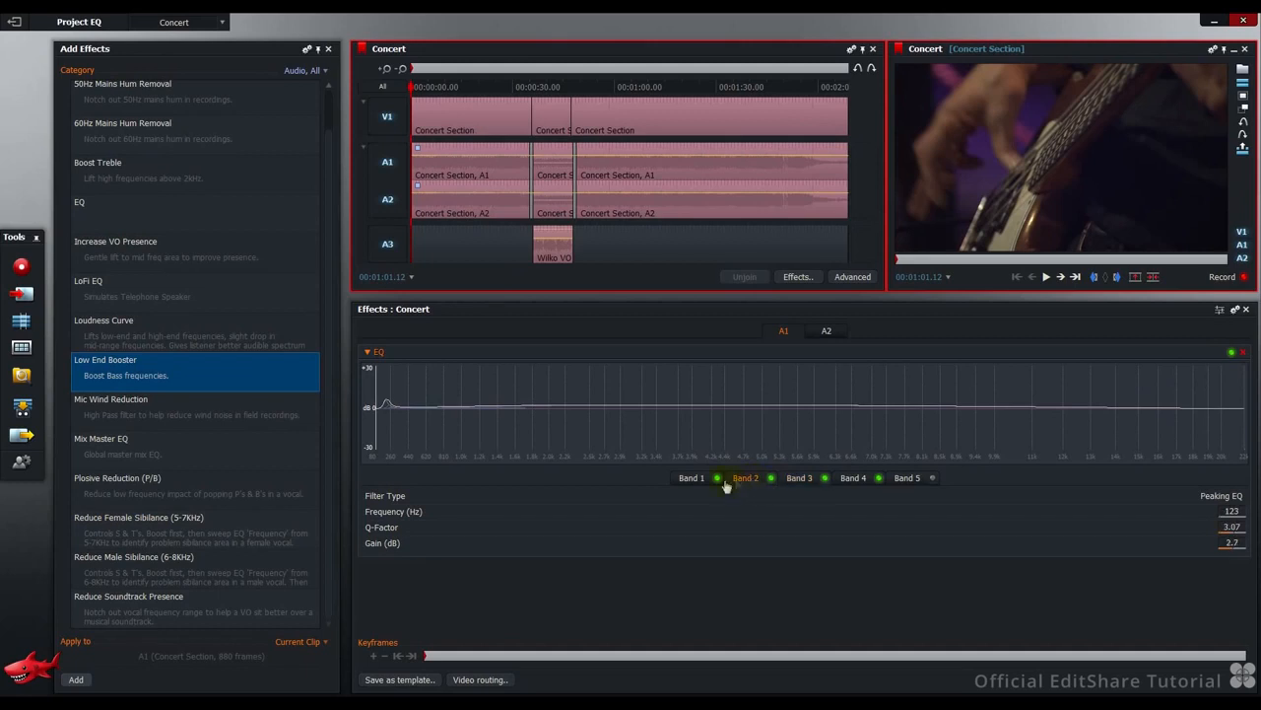
pyautogui.click(694, 480)
# Step: Remove the EQ from the first audio clip and apply the Reduce Soundtrack Presence preset to the middle Concert Section audio clip
pyautogui.rightClick(470, 197)
pyautogui.click(500, 258)
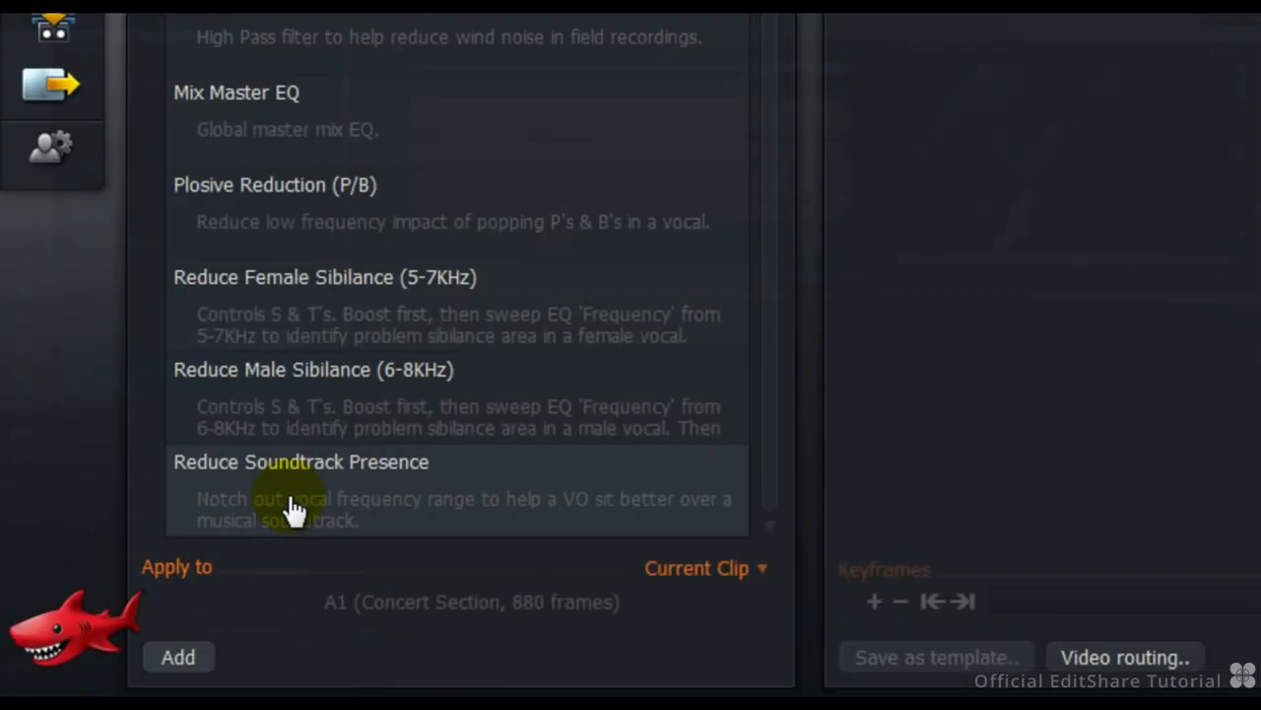
pyautogui.click(122, 615)
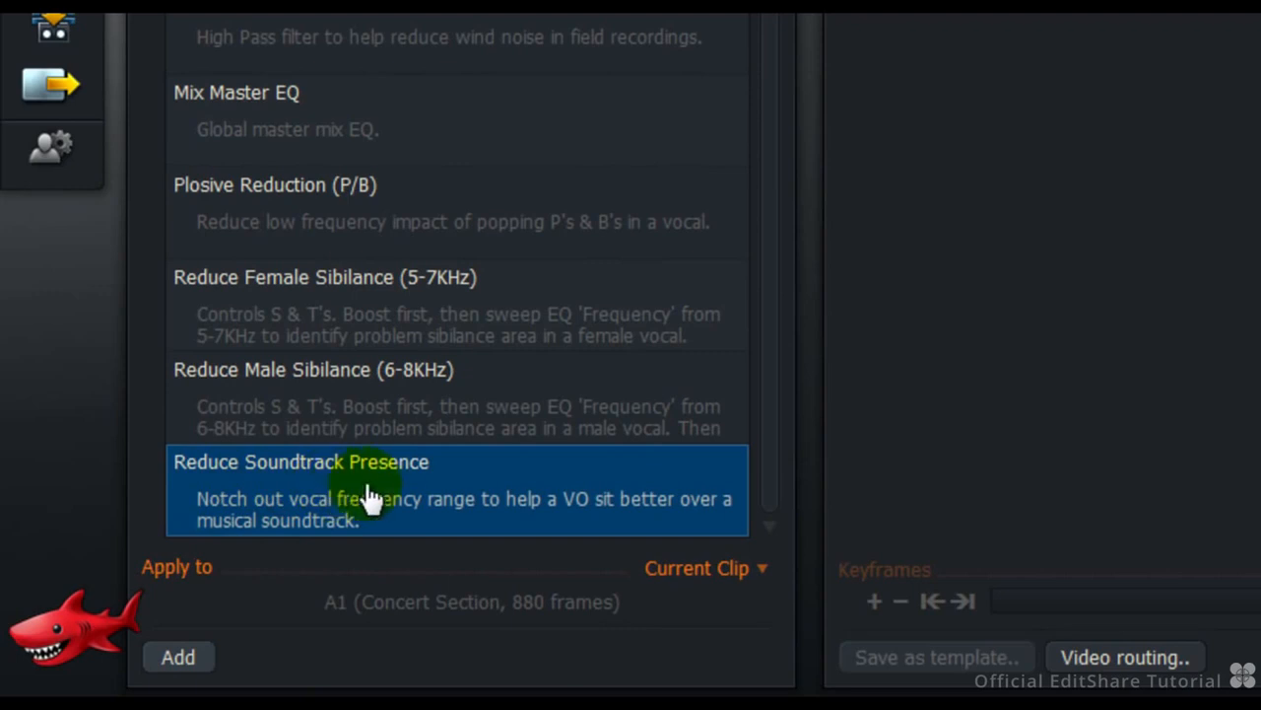
pyautogui.moveTo(384, 502); pyautogui.dragTo(1202, 0)
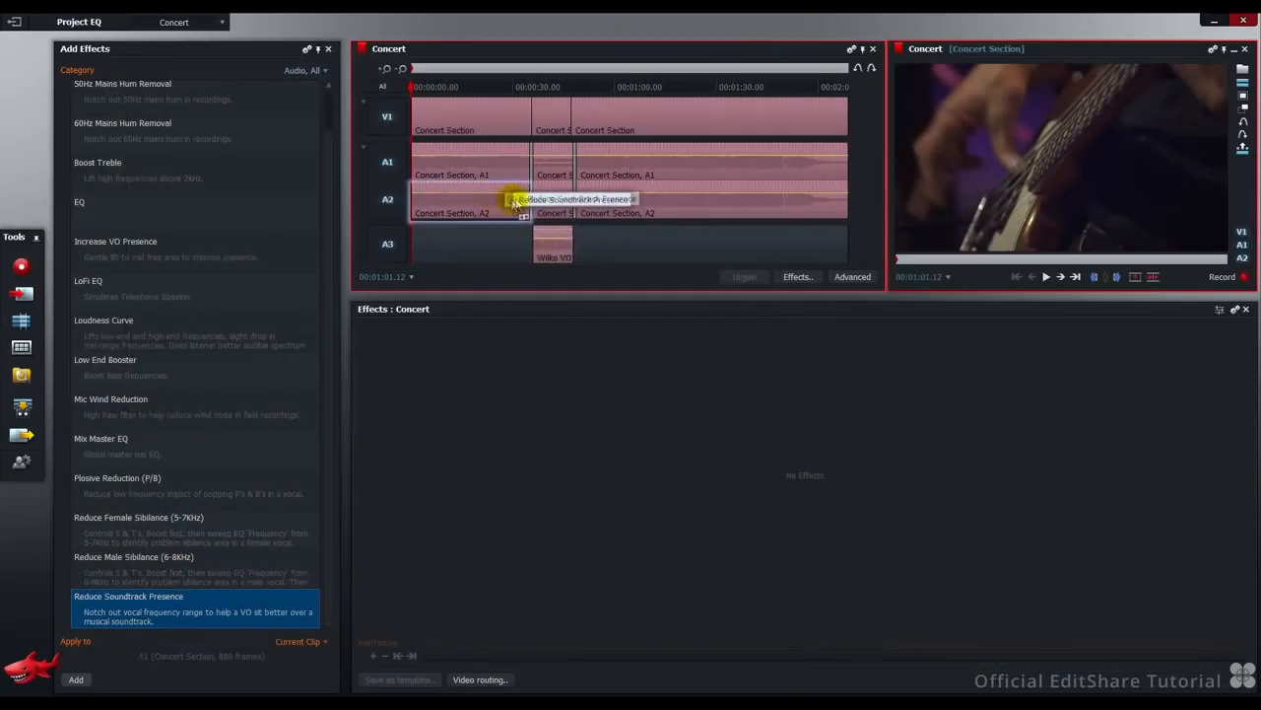
pyautogui.moveTo(513, 203); pyautogui.dragTo(549, 199)
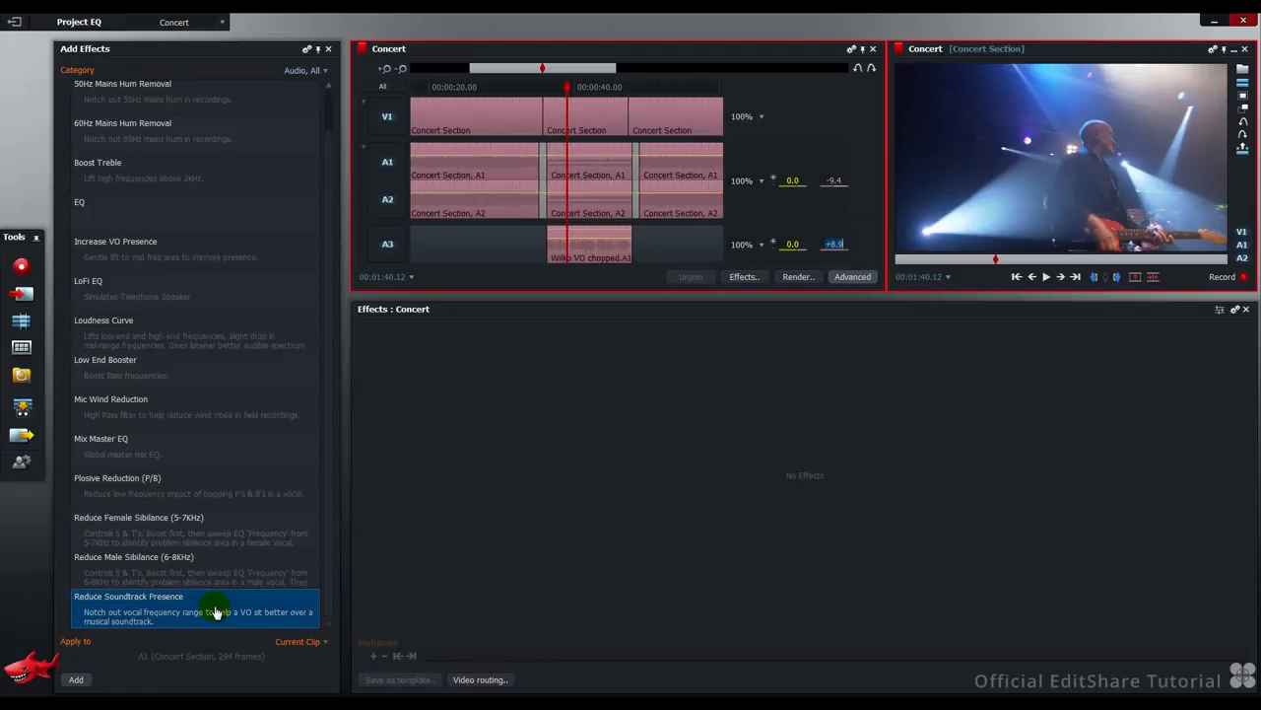
pyautogui.moveTo(214, 612); pyautogui.dragTo(579, 194)
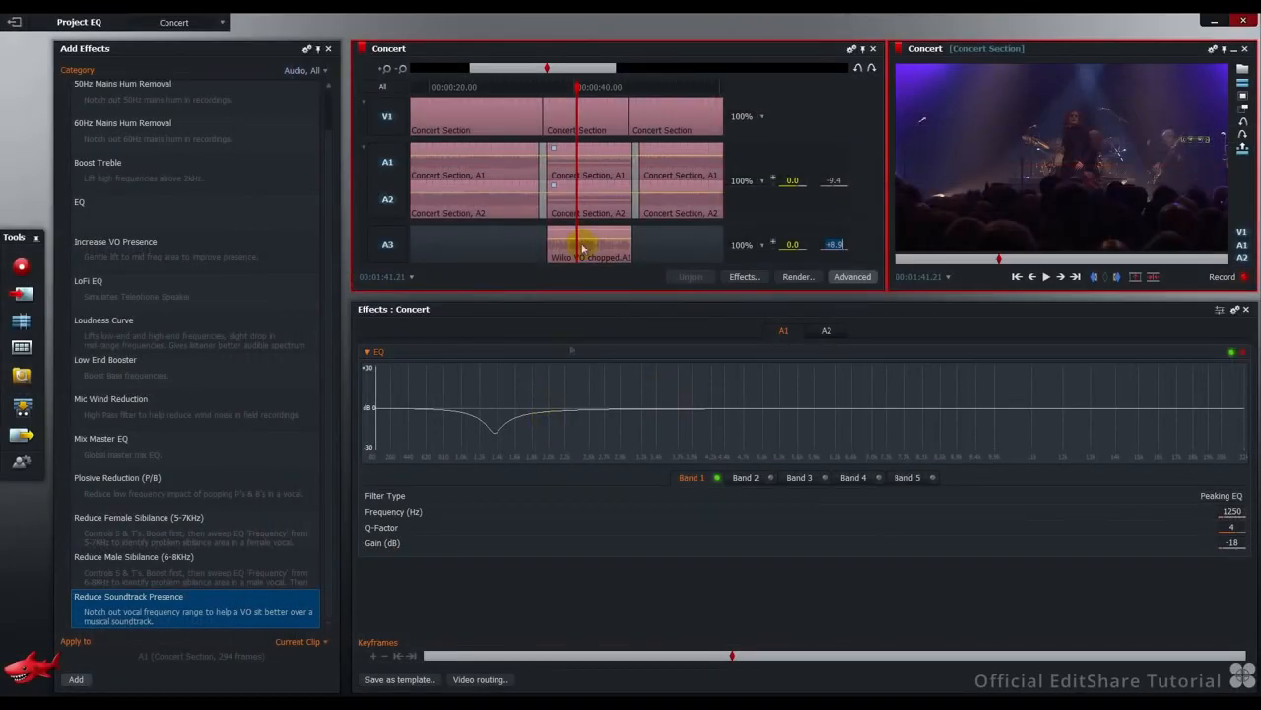
# Step: Play from just before the middle clip to hear the voice-over with the Reduce Soundtrack Presence EQ enabled, and stop playback
pyautogui.click(531, 89)
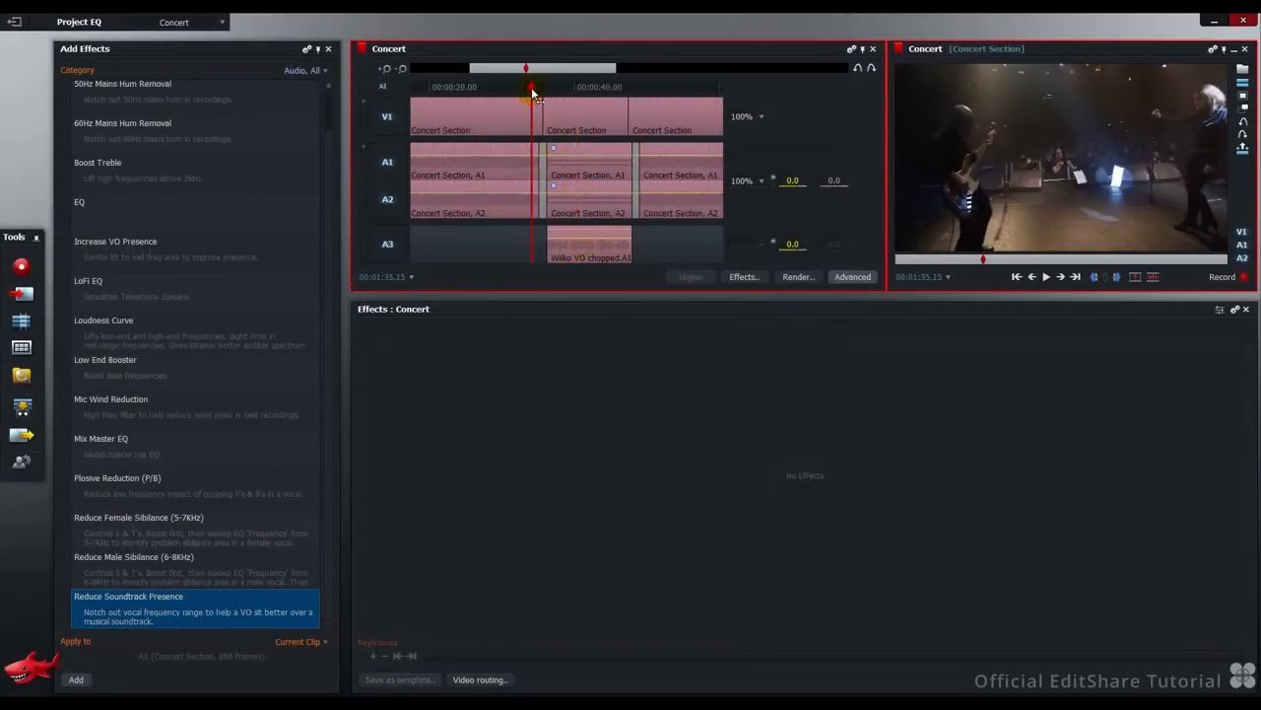
pyautogui.click(1045, 278)
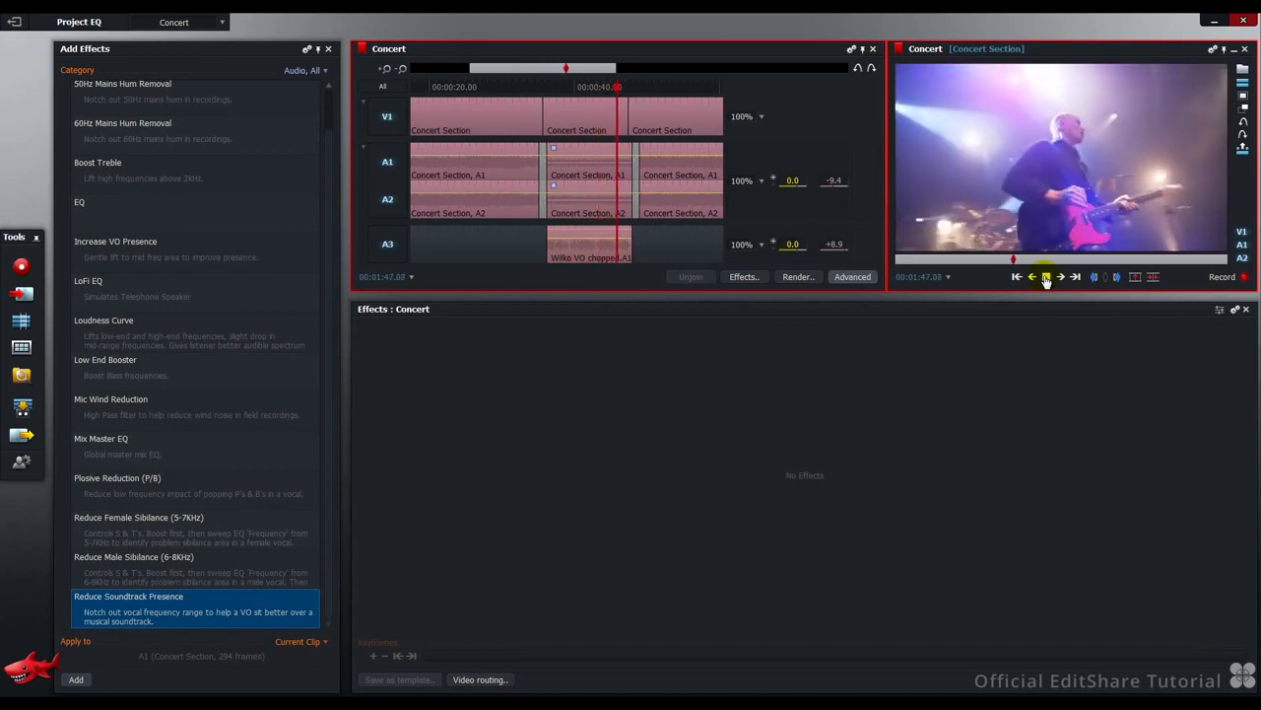
pyautogui.click(1046, 277)
# Step: Bypass the EQ on the middle clip, play the voice-over passage from just before it, and stop playback
pyautogui.click(576, 87)
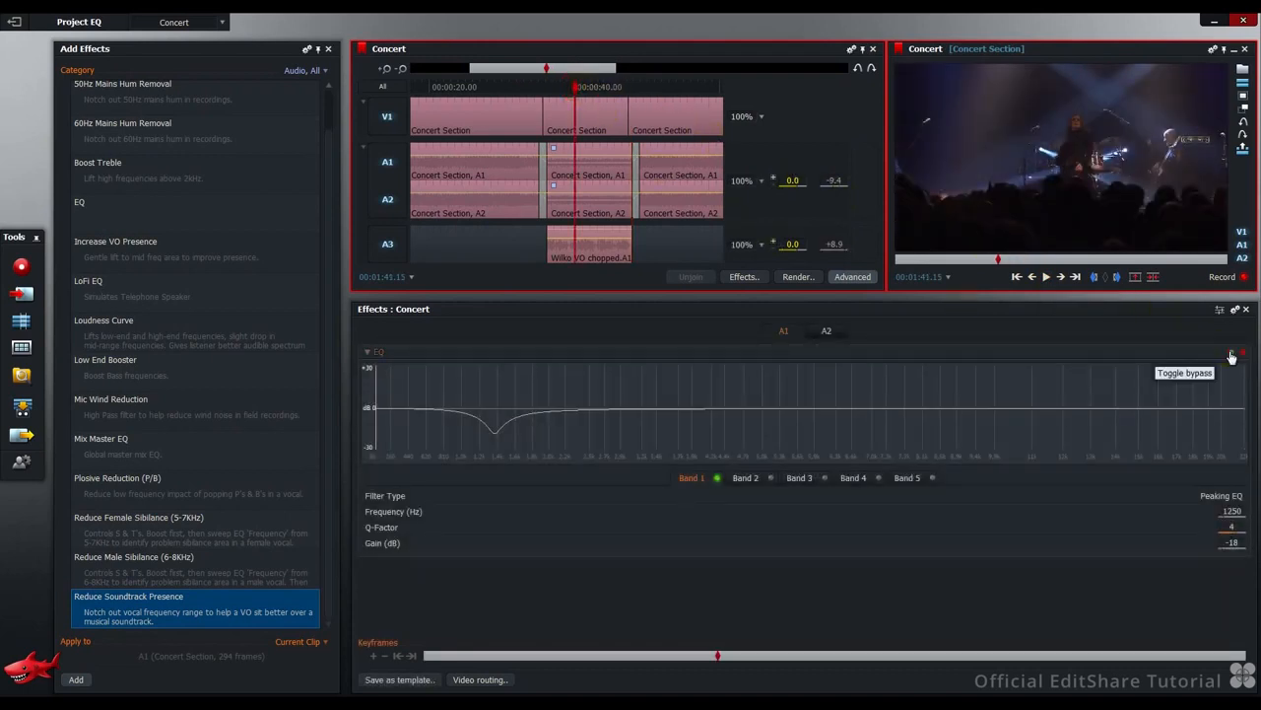
pyautogui.click(527, 88)
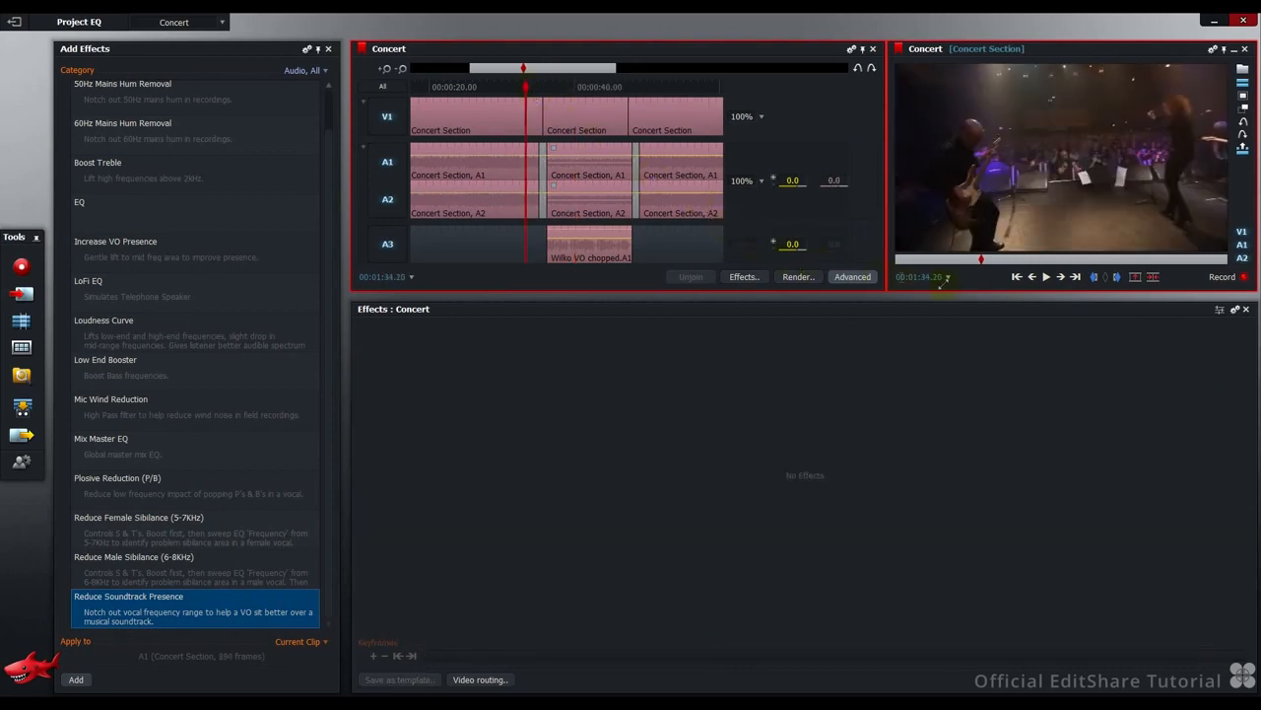
pyautogui.click(1047, 277)
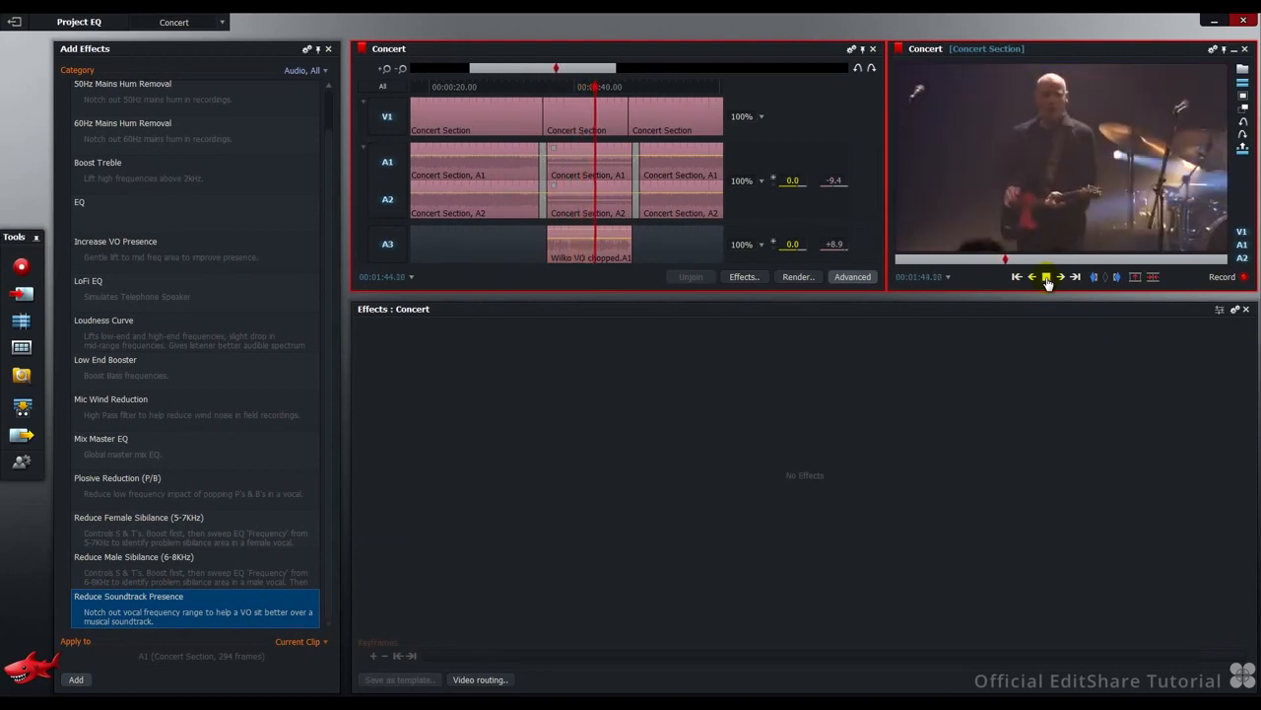
pyautogui.click(1046, 278)
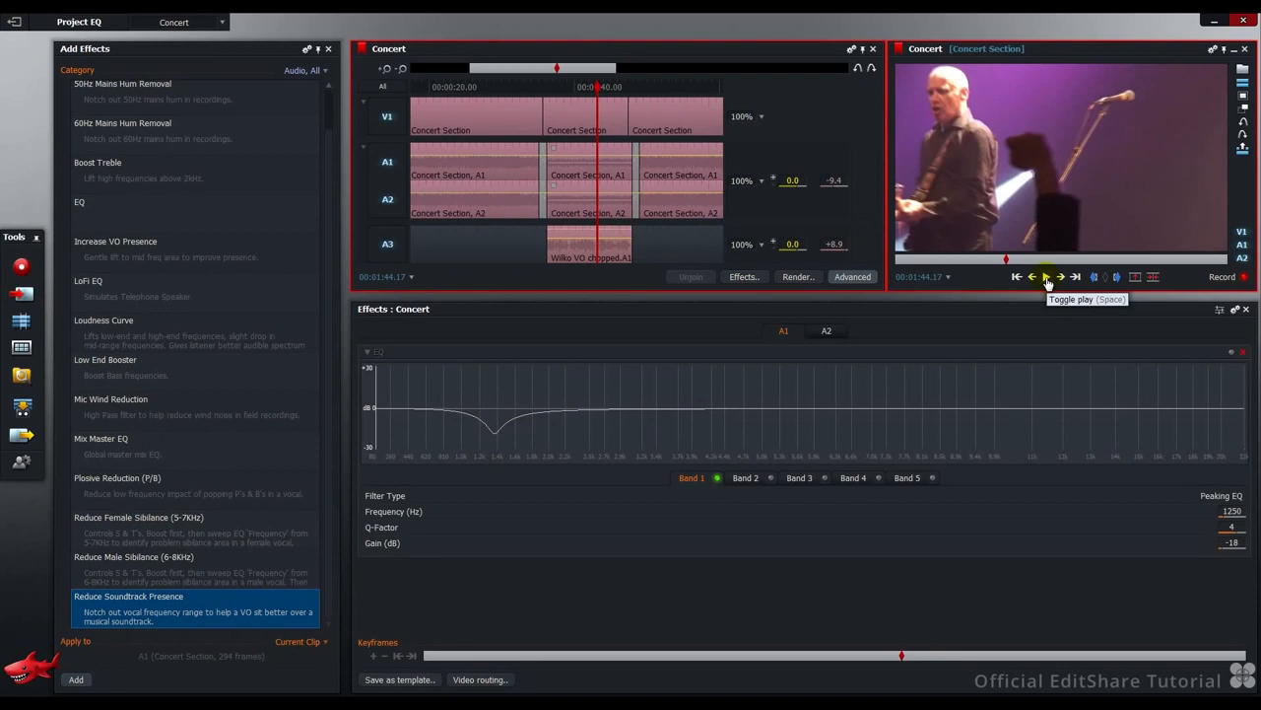
# Step: Re-enable the middle clip's EQ, play the voice-over passage again from just before the clip, and stop playback
pyautogui.click(1231, 351)
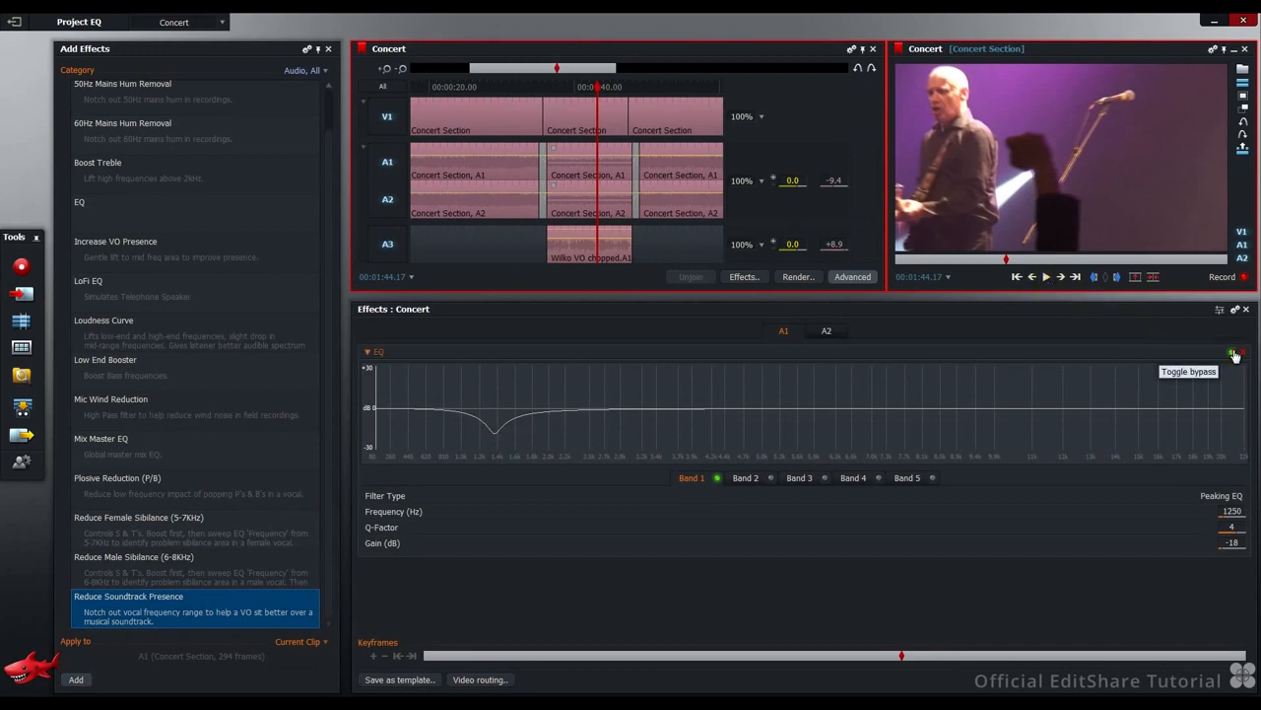
pyautogui.click(532, 86)
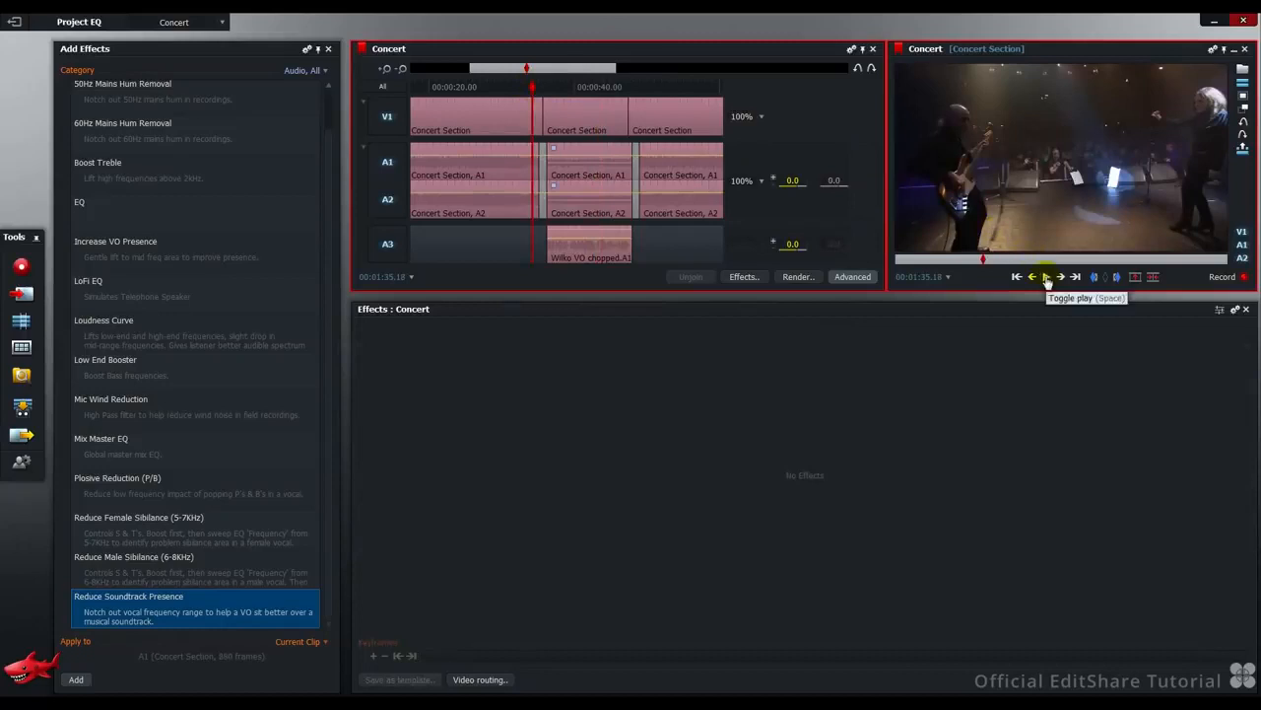
pyautogui.click(1047, 277)
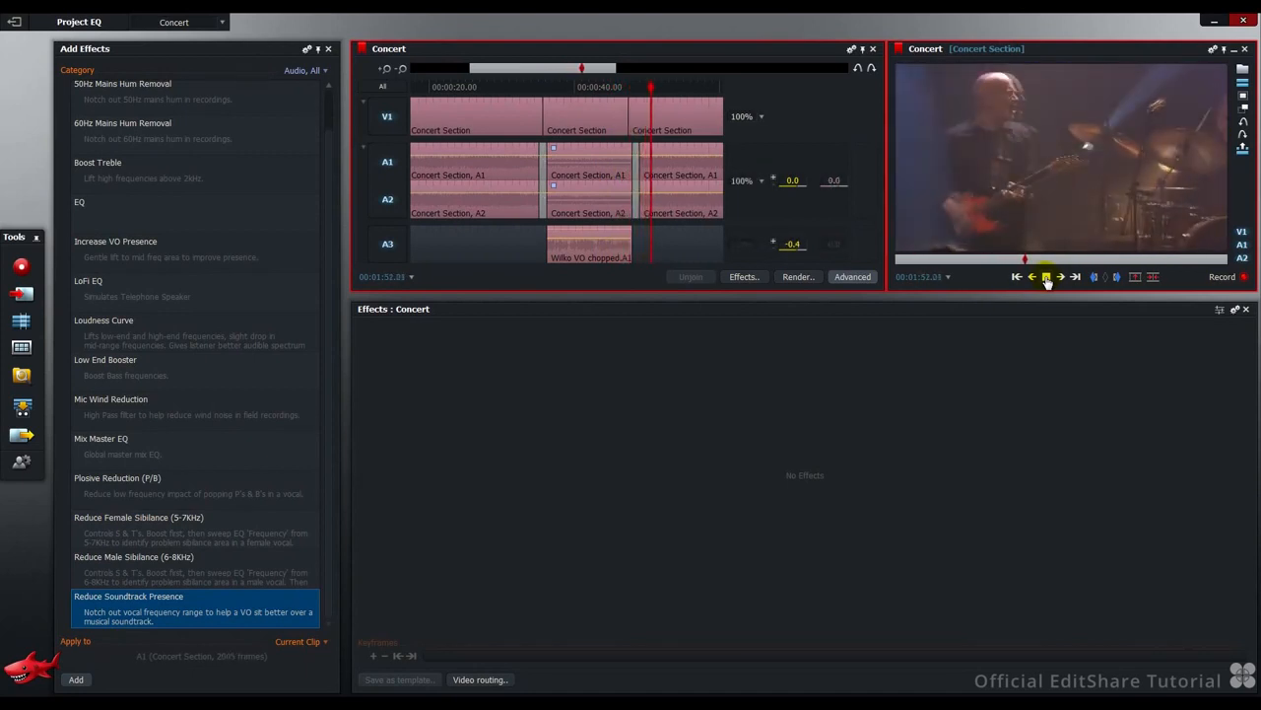
pyautogui.click(1046, 277)
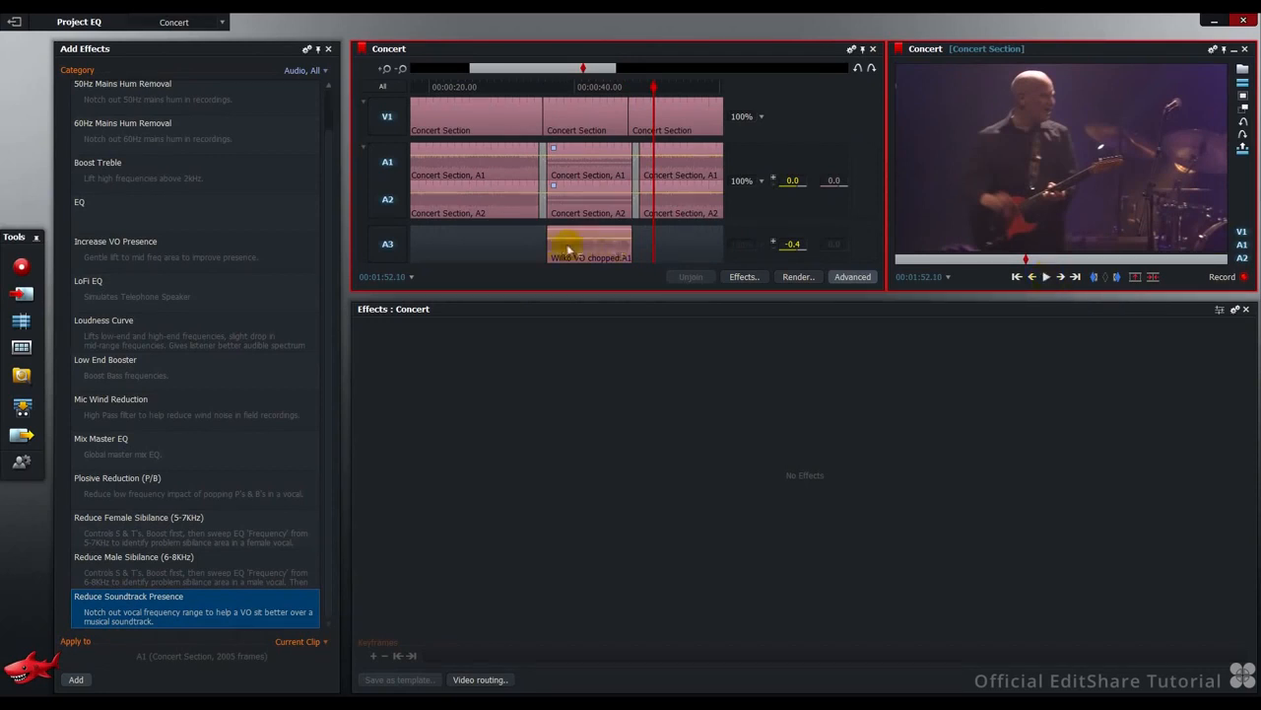
# Step: Apply the Increase VO Presence preset to the voice-over clip on track A3
pyautogui.click(231, 253)
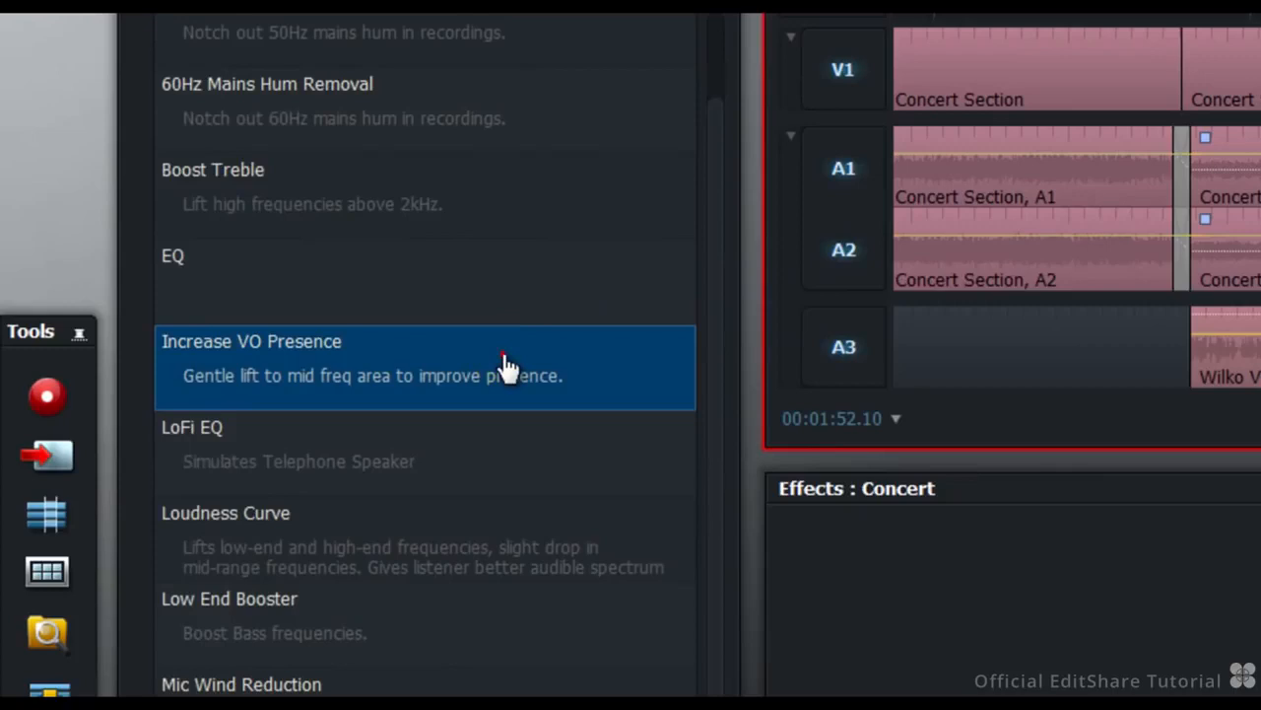
pyautogui.moveTo(506, 368); pyautogui.dragTo(1238, 363)
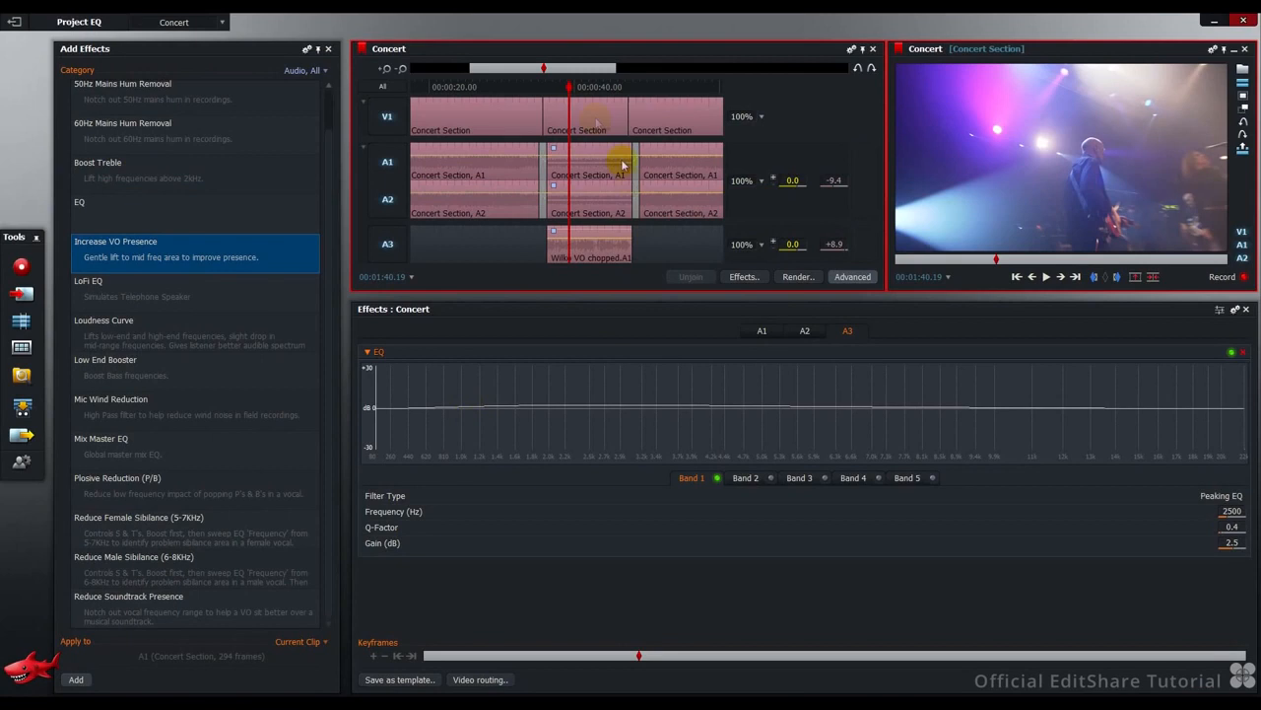
# Step: Play from just before the middle clip to hear the voice-over with the EQ presets on music and voice, and stop playback
pyautogui.click(535, 88)
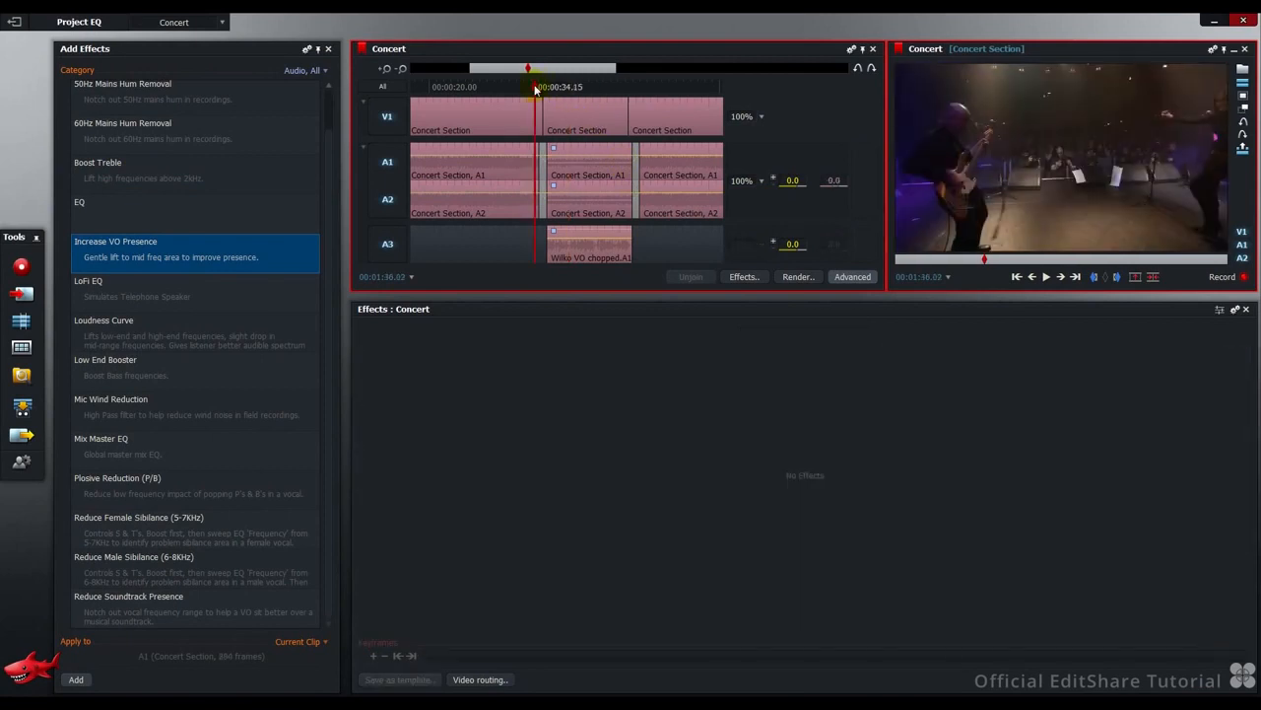
pyautogui.press('space')
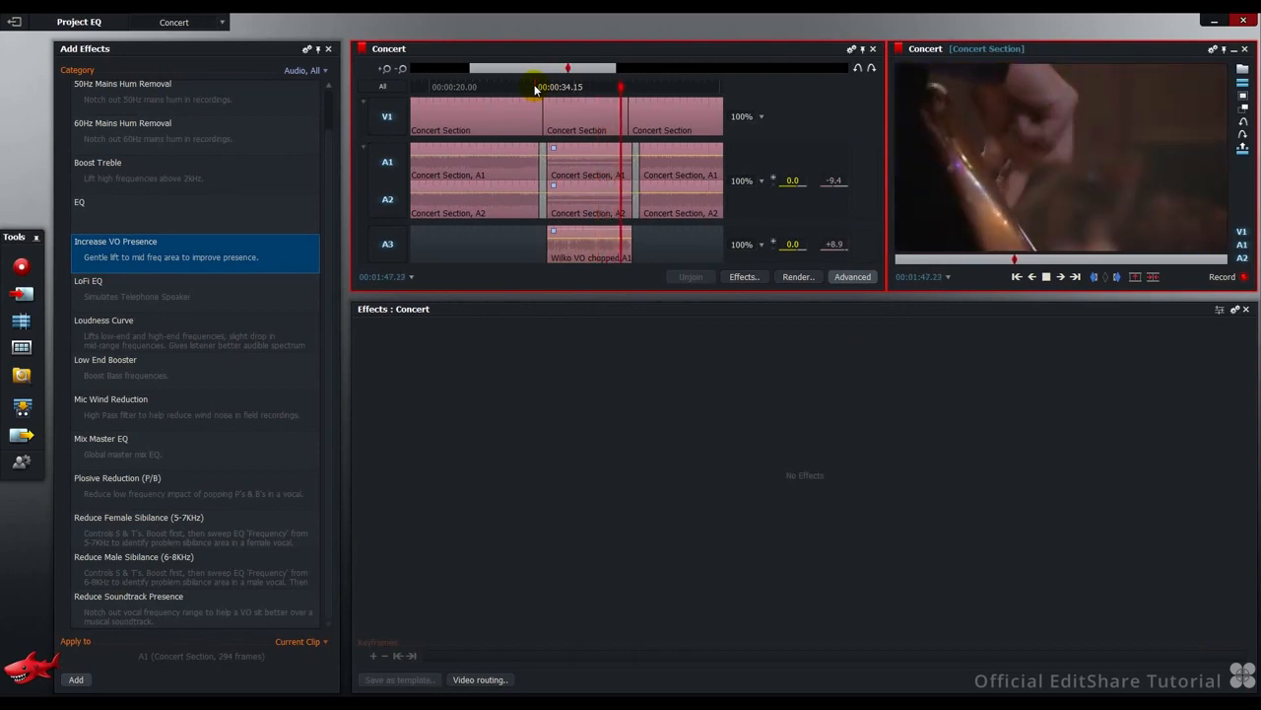
pyautogui.press('space')
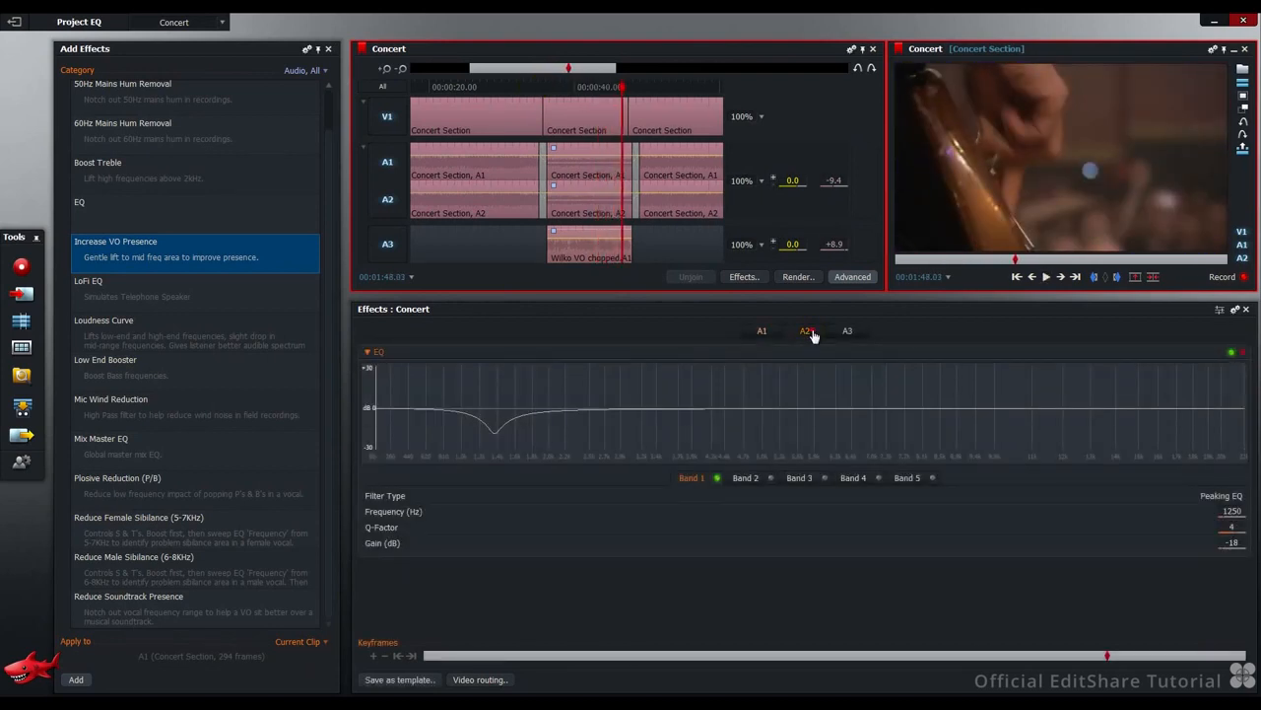
# Step: Compare the EQ curves on audio tracks A3, A1 and A2
pyautogui.click(847, 331)
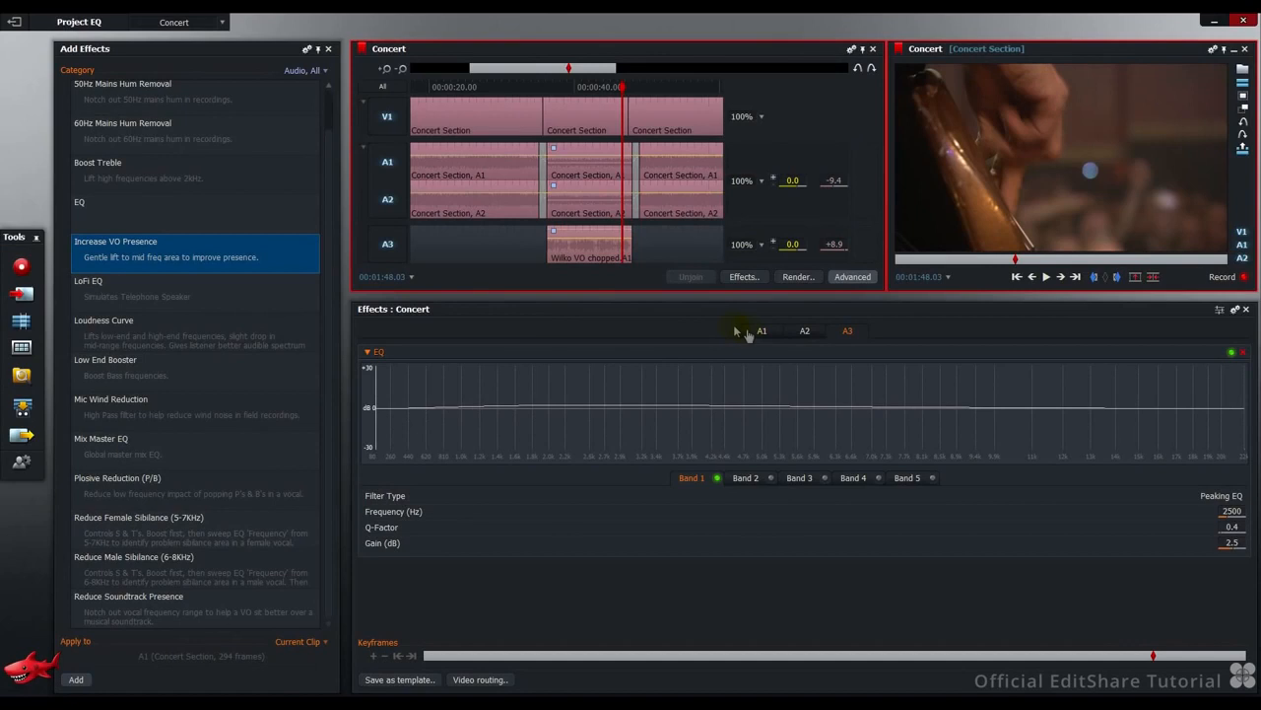
pyautogui.click(604, 329)
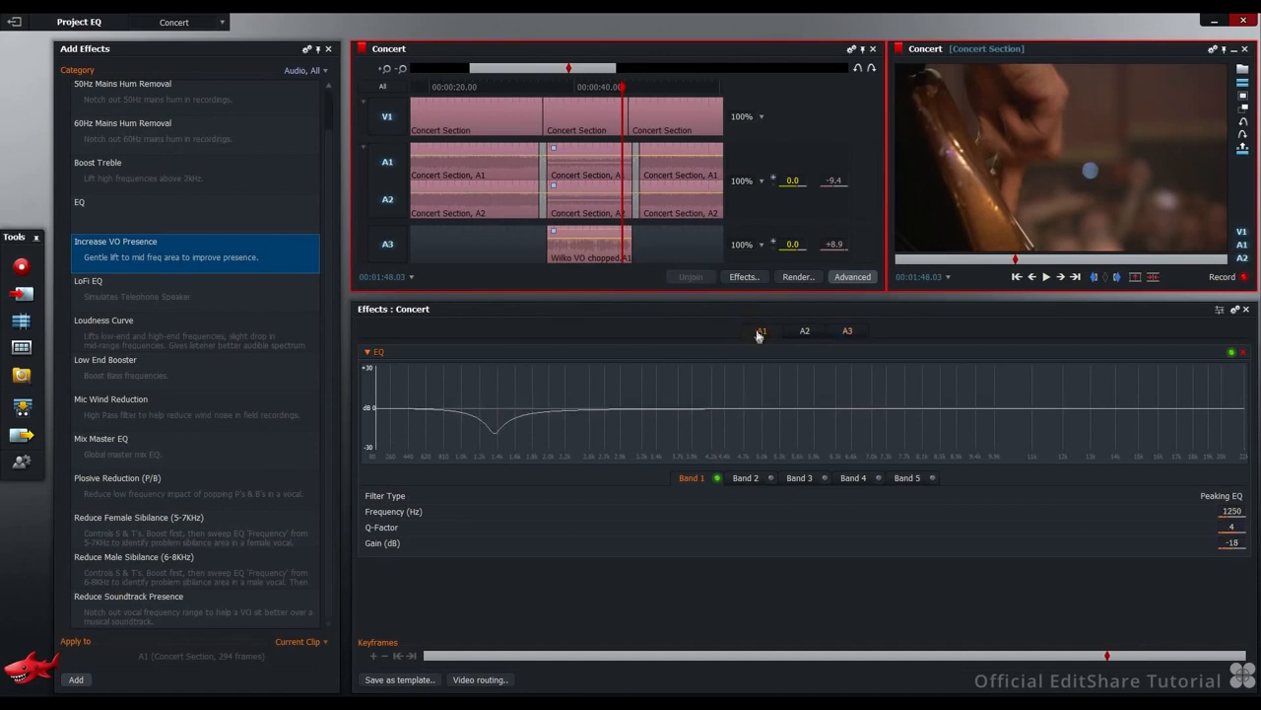
pyautogui.click(804, 336)
pyautogui.click(846, 335)
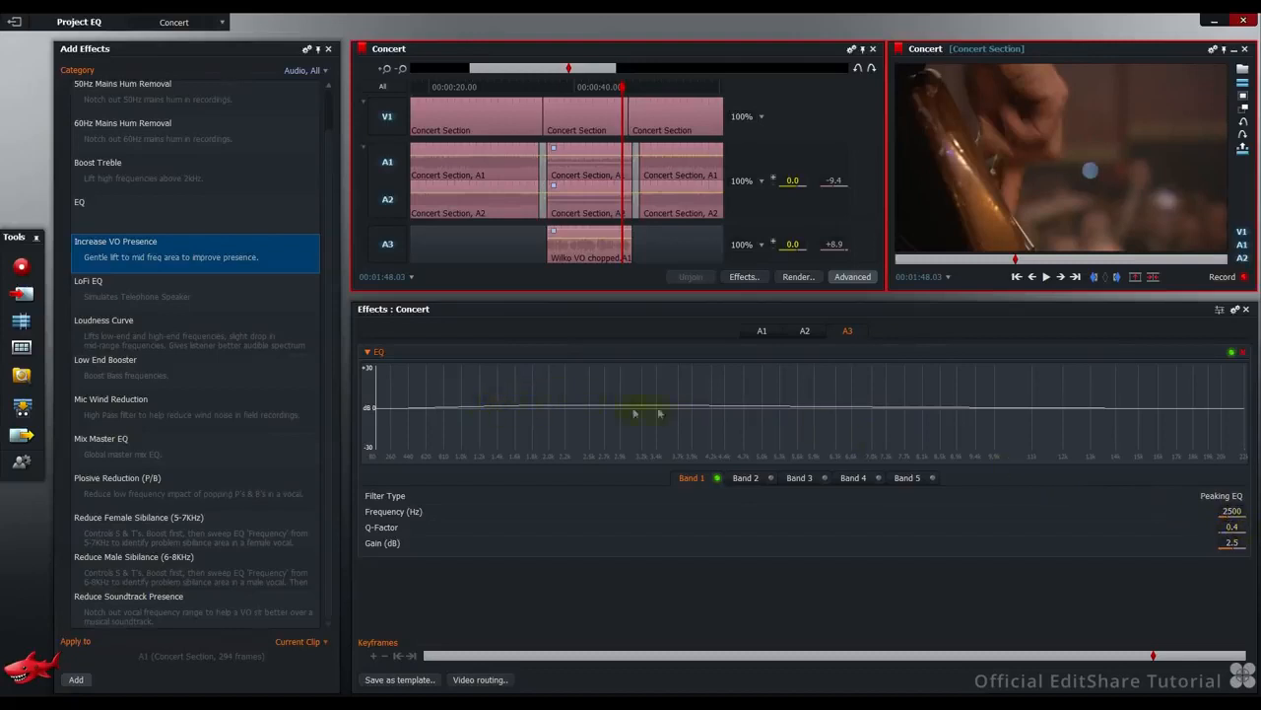
# Step: Try a higher Q-Factor on Band 1 of the A1 EQ, and return it to 4
pyautogui.click(760, 333)
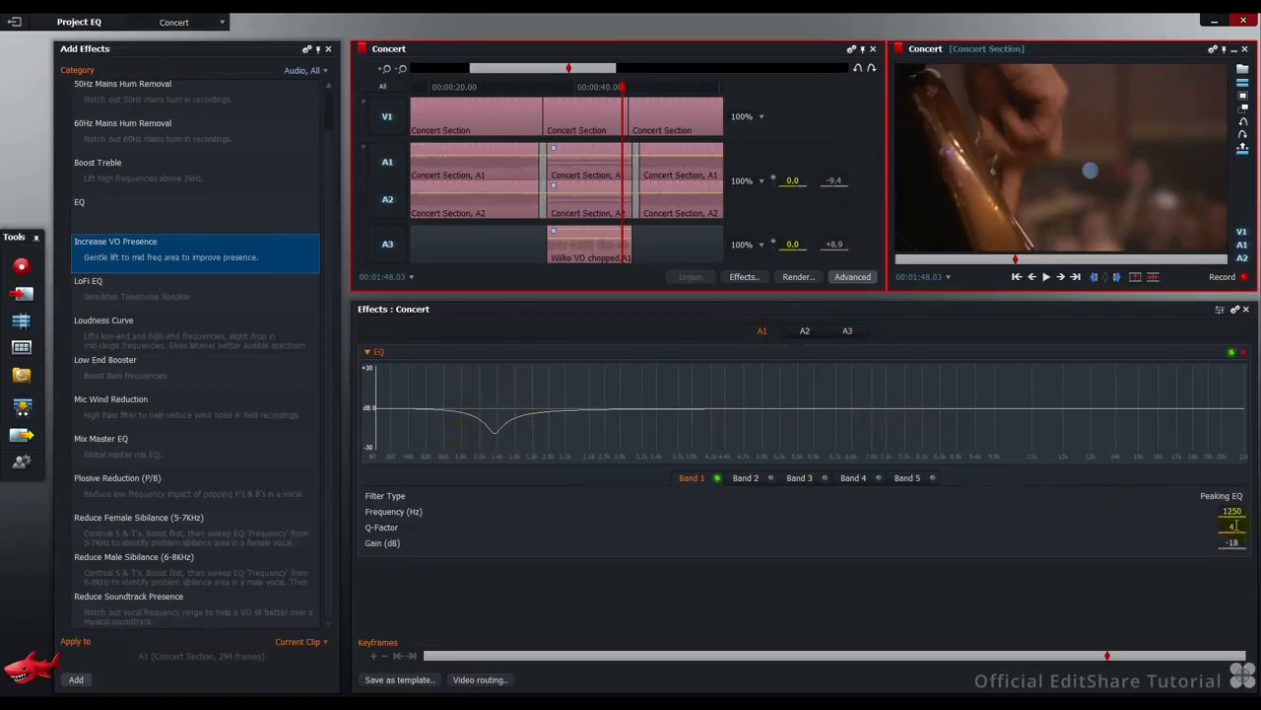
pyautogui.scroll(10, 1236, 526)
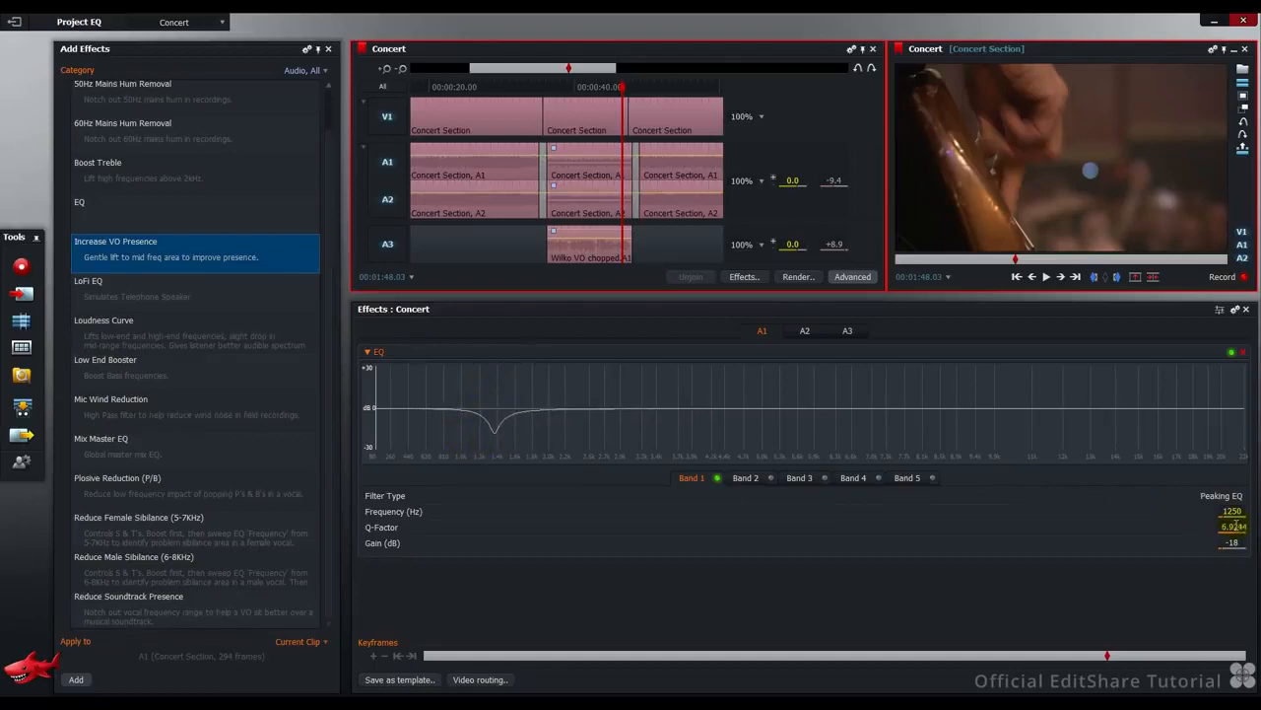
pyautogui.scroll(-6, 1233, 526)
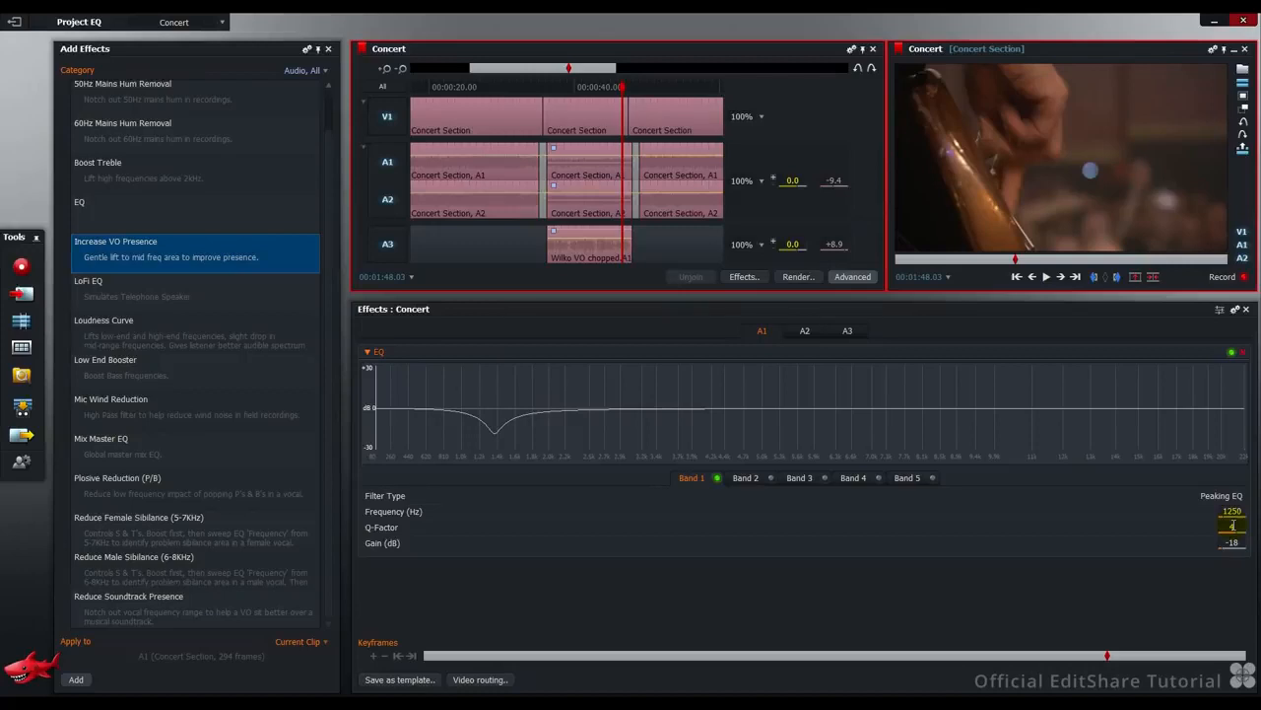
# Step: Switch to the LoFi room and, with the LoFi EQ preset selected, play the Coffee LoFi Speaker sequence
pyautogui.click(225, 23)
pyautogui.click(289, 118)
pyautogui.moveTo(115, 89); pyautogui.dragTo(161, 96)
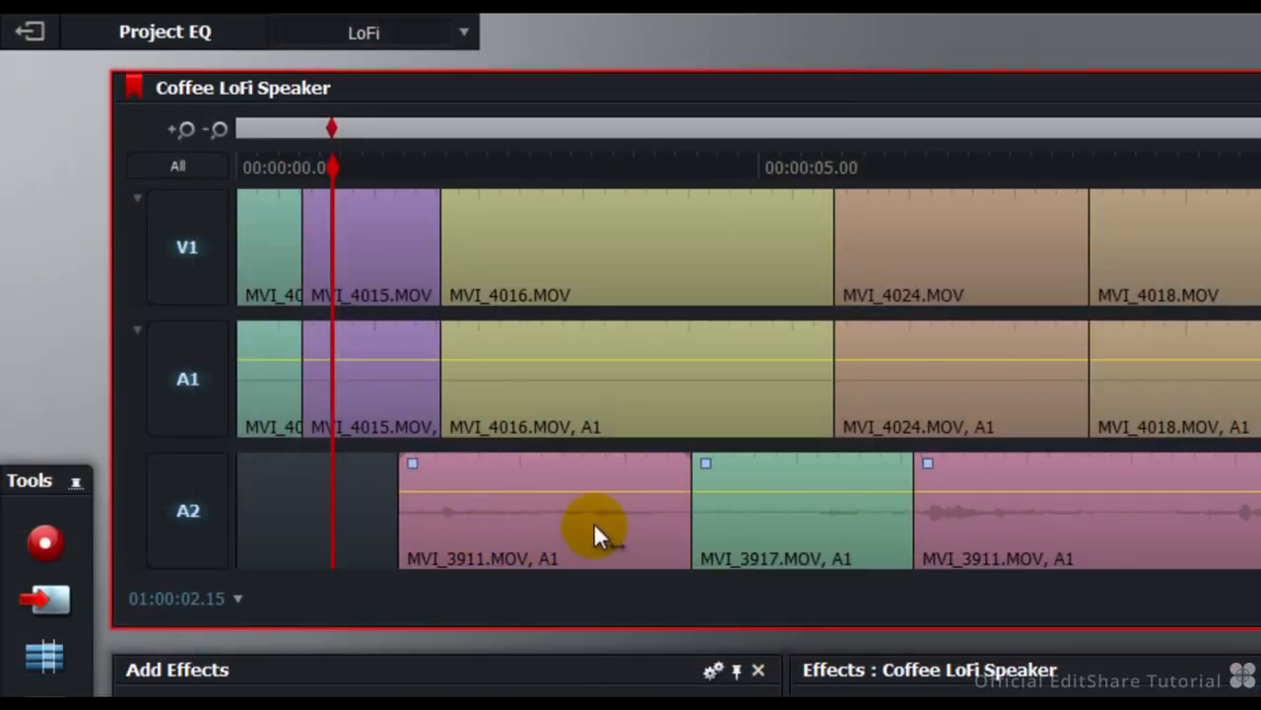
pyautogui.scroll(-3, 361, 434)
pyautogui.click(106, 422)
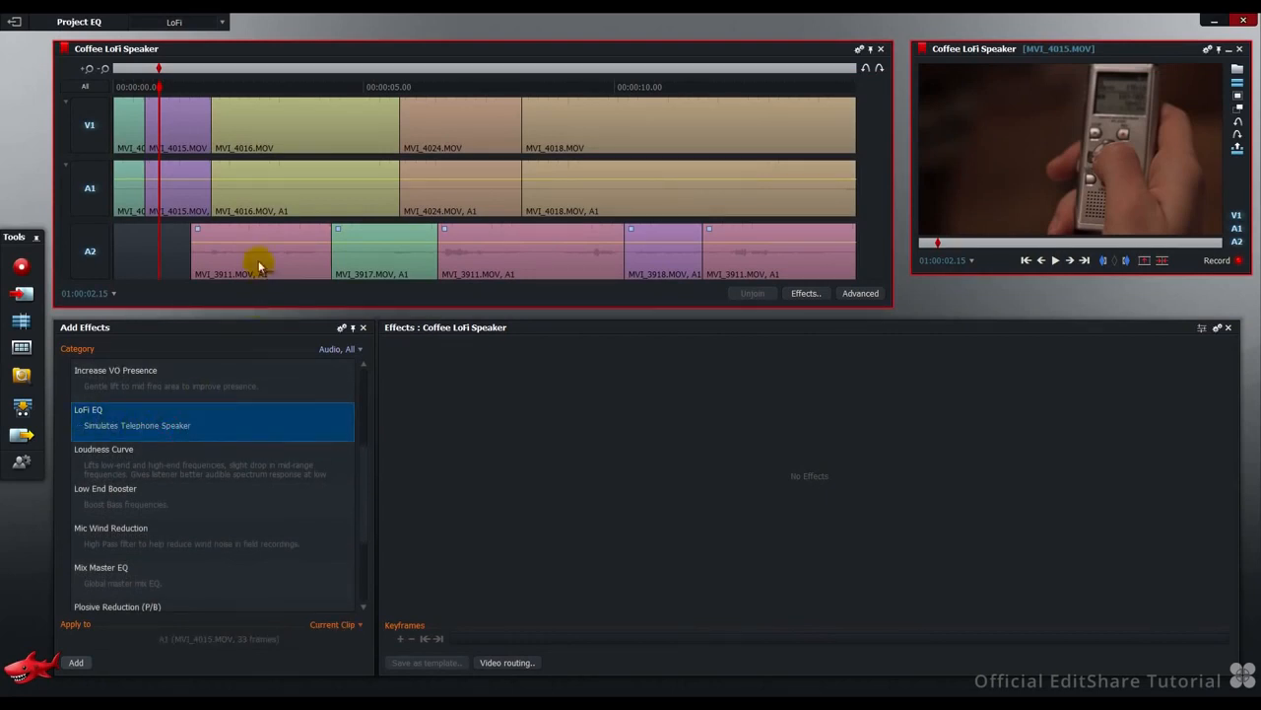
pyautogui.press('space')
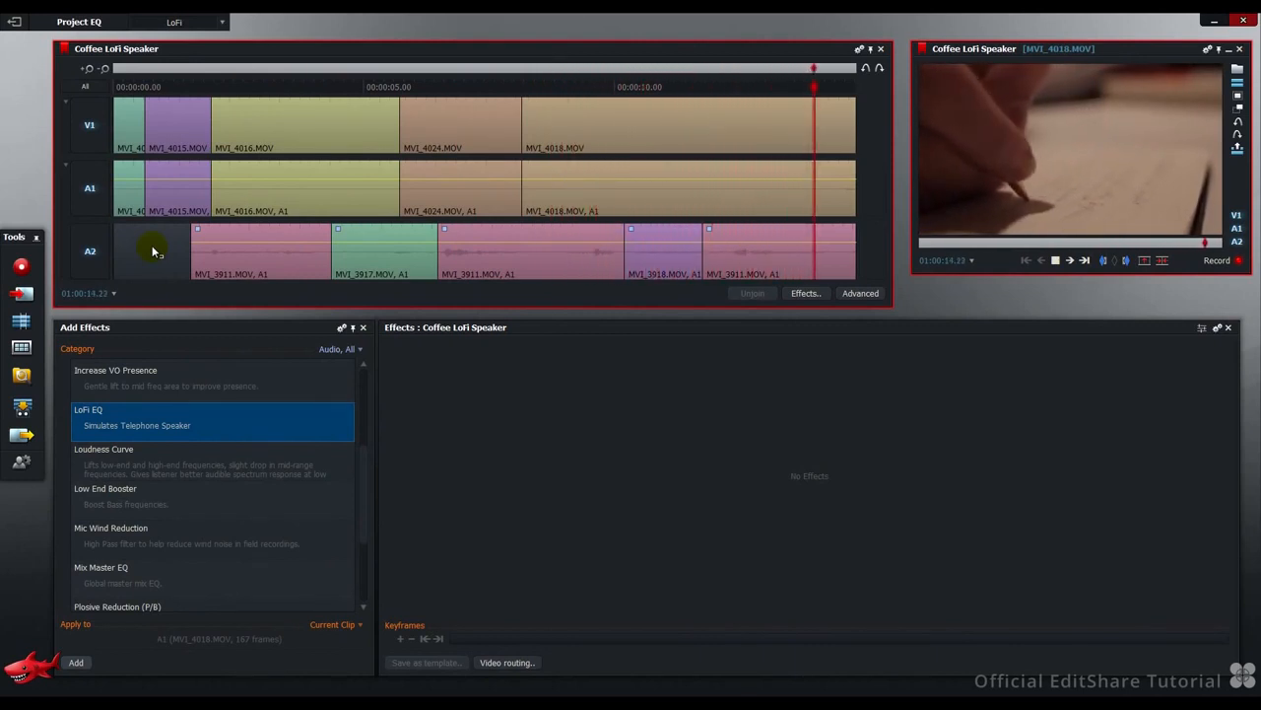
pyautogui.press('space')
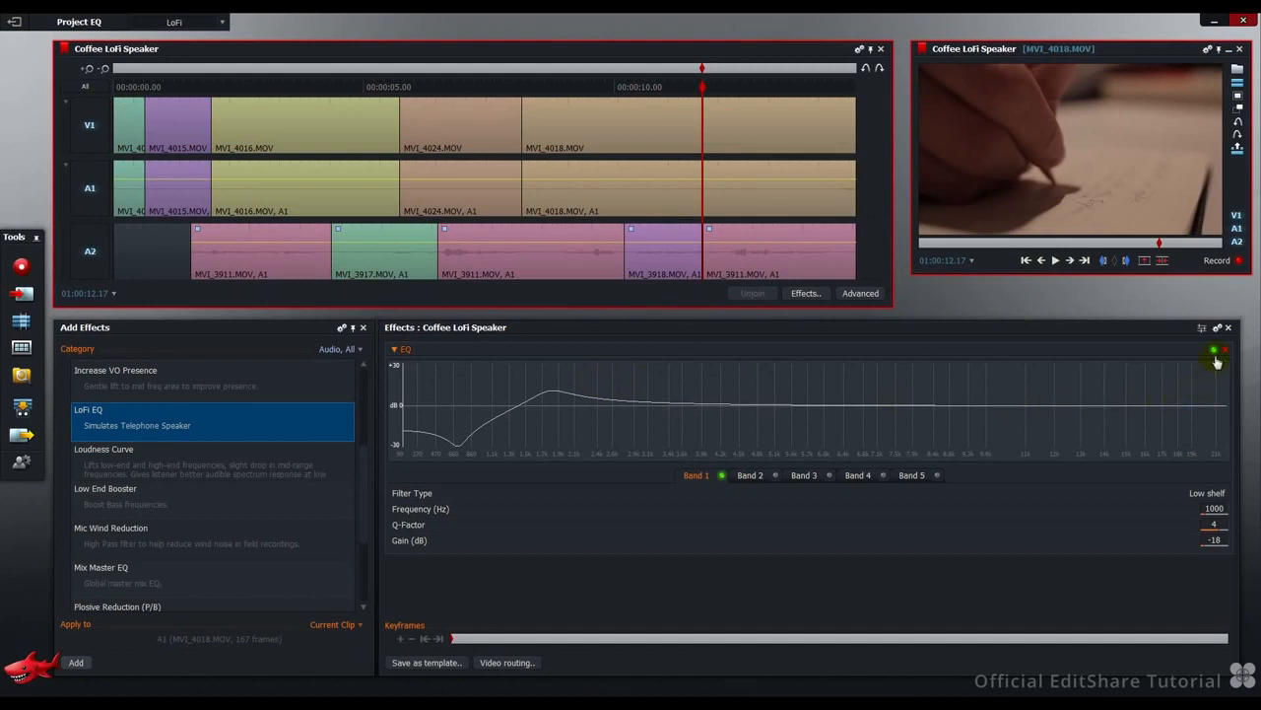
# Step: Compare the last clip on track A2 by playing it with its EQ bypassed and again with the EQ re-enabled
pyautogui.click(1213, 352)
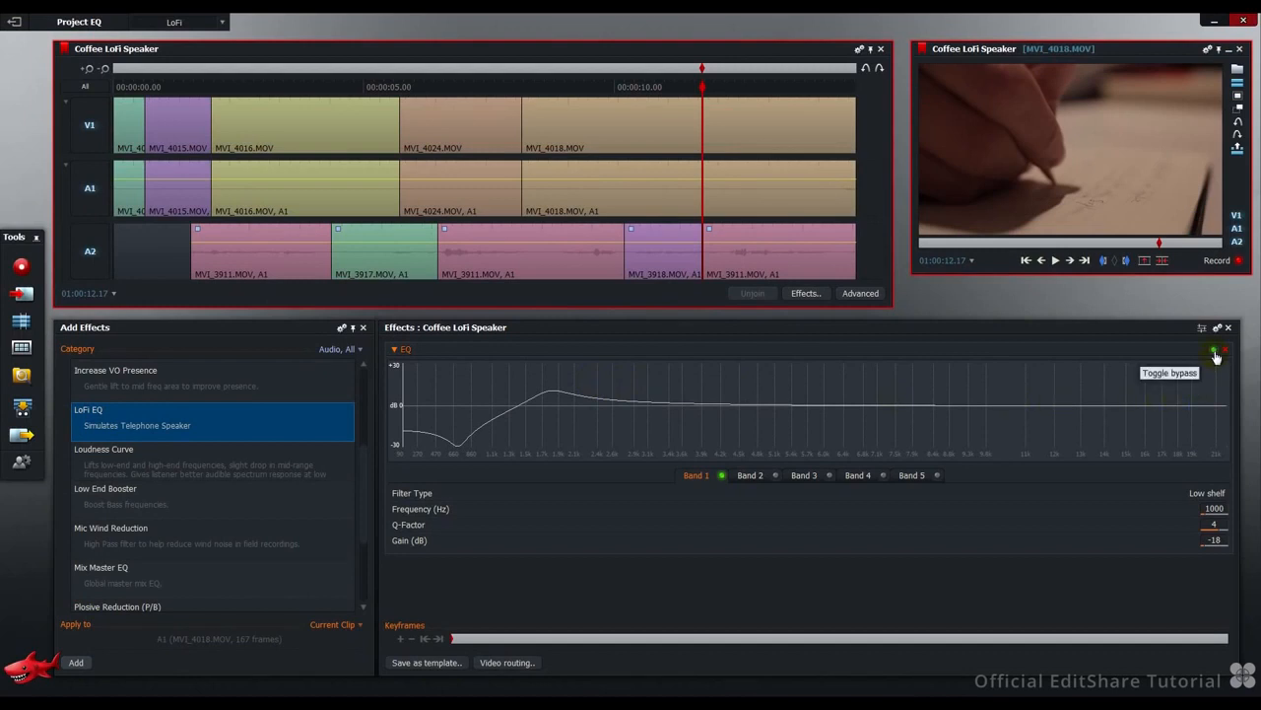
pyautogui.press('space')
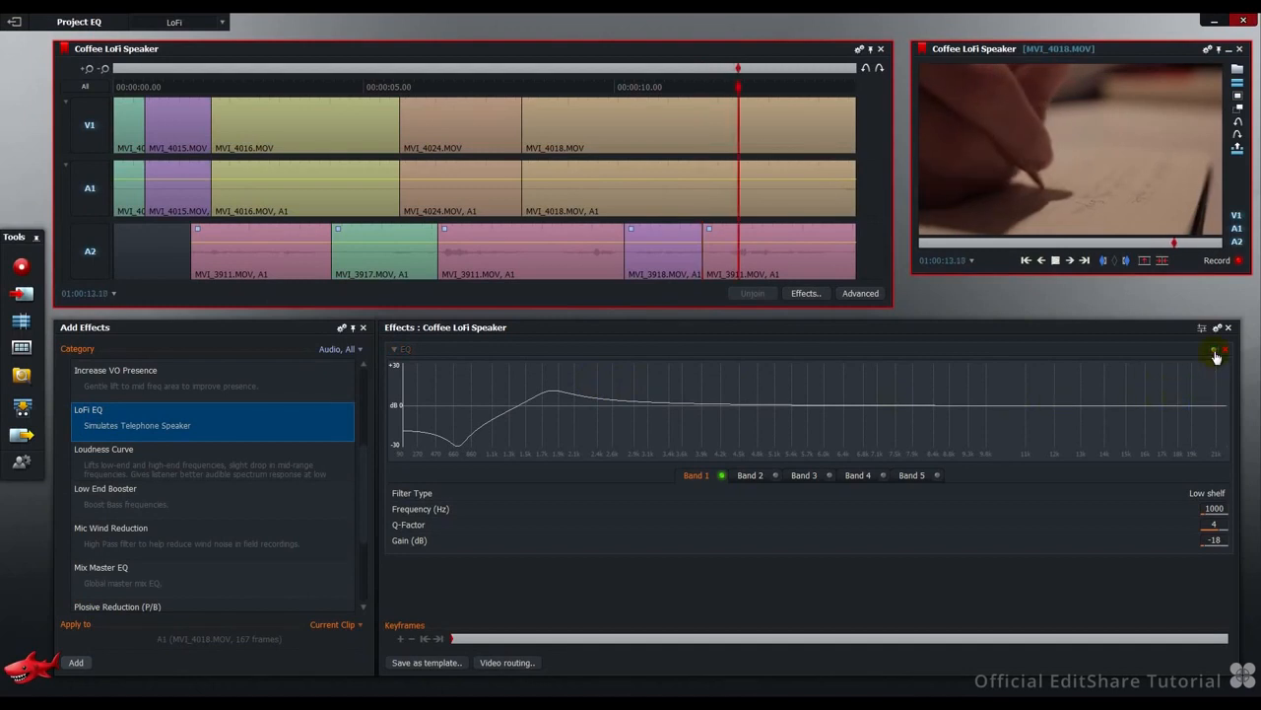
pyautogui.press('space')
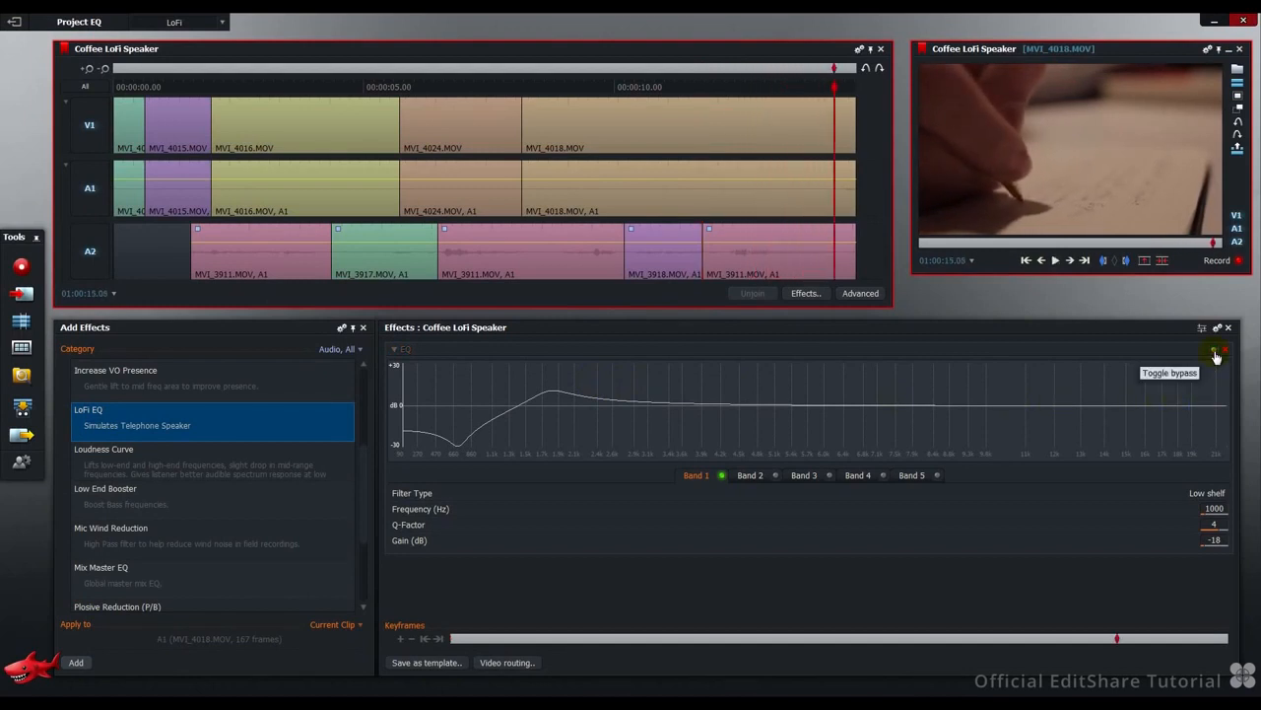
pyautogui.press('Up')
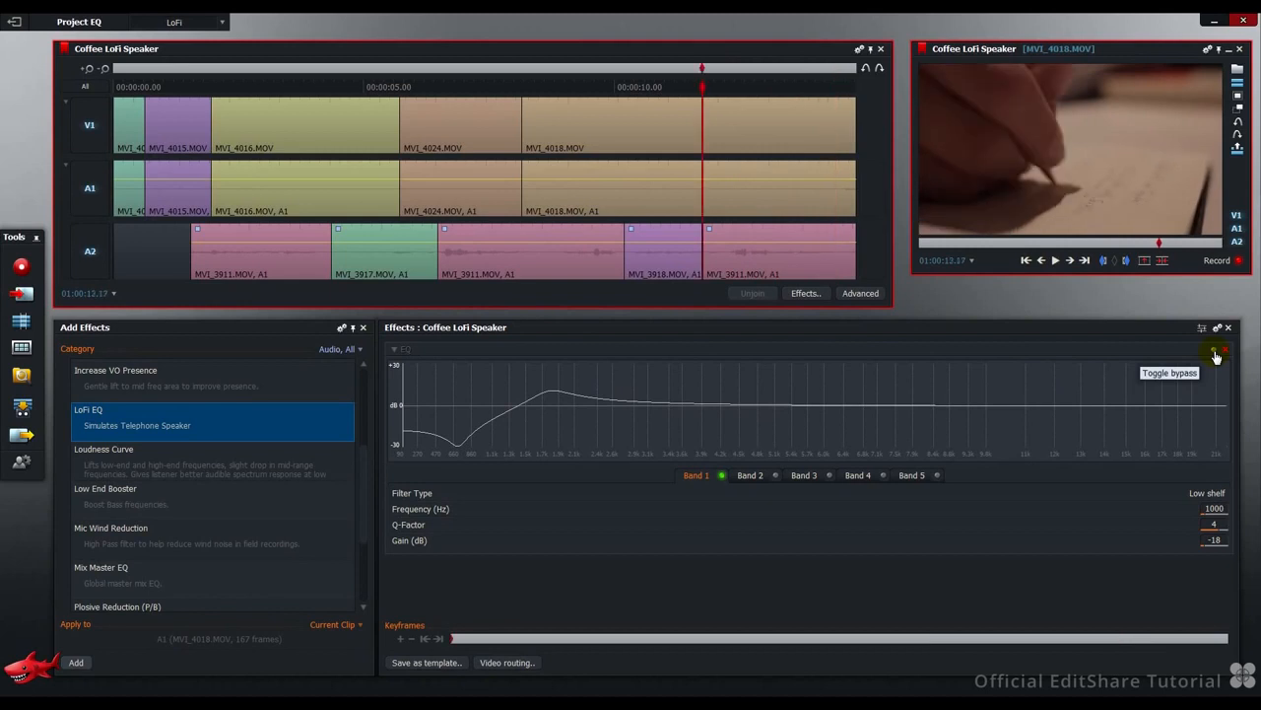
pyautogui.click(1215, 352)
pyautogui.press('space')
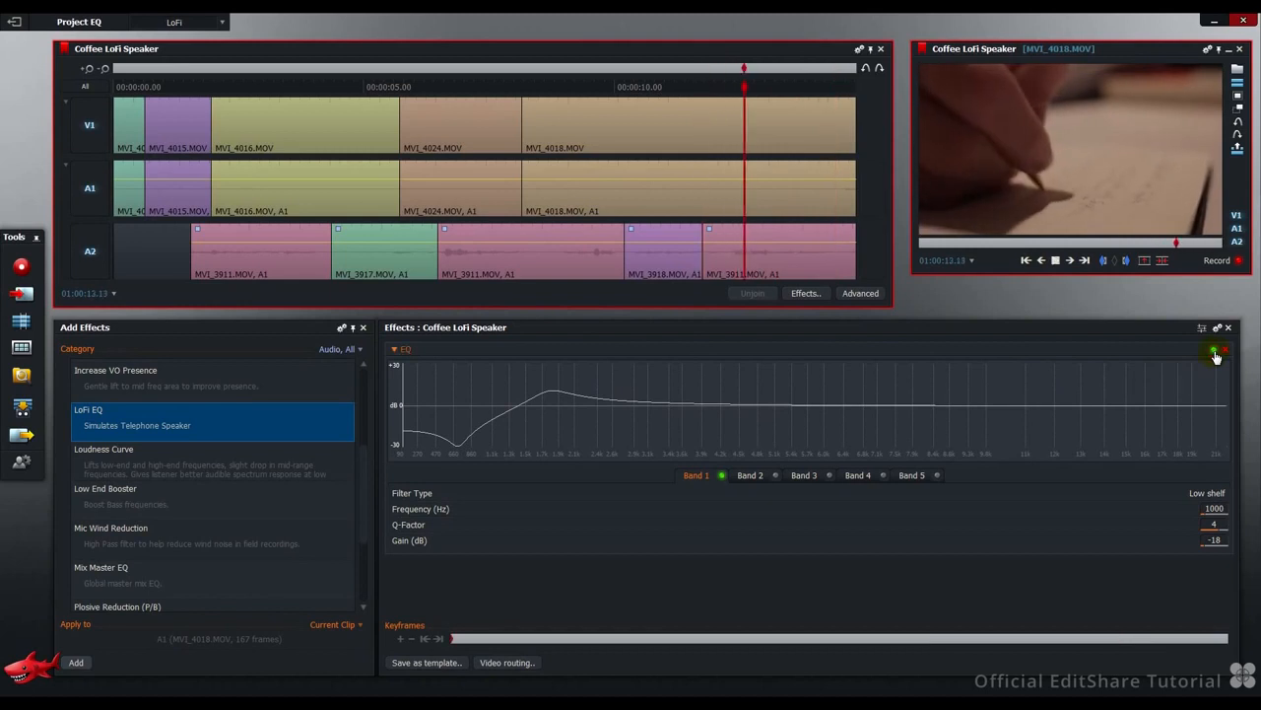
pyautogui.press('space')
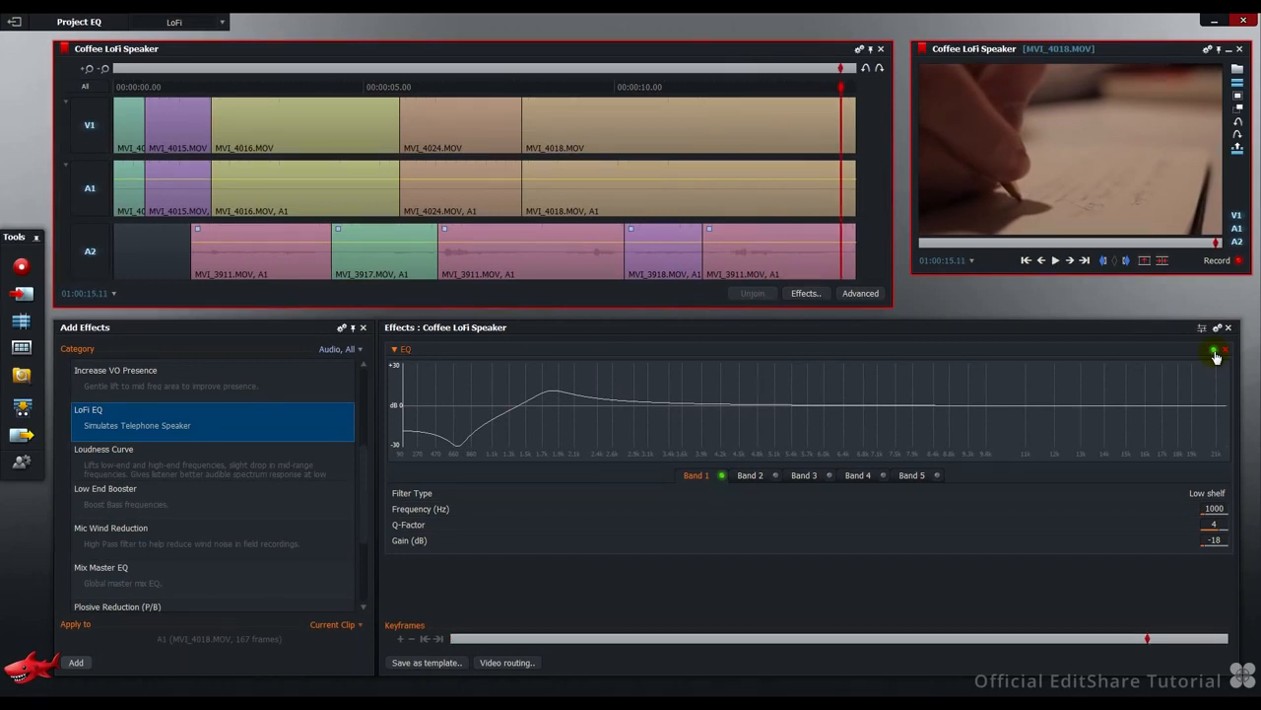
# Step: Switch to the Mains Hum room and highlight the 50Hz and 60Hz Mains Hum Removal presets in turn
pyautogui.click(175, 21)
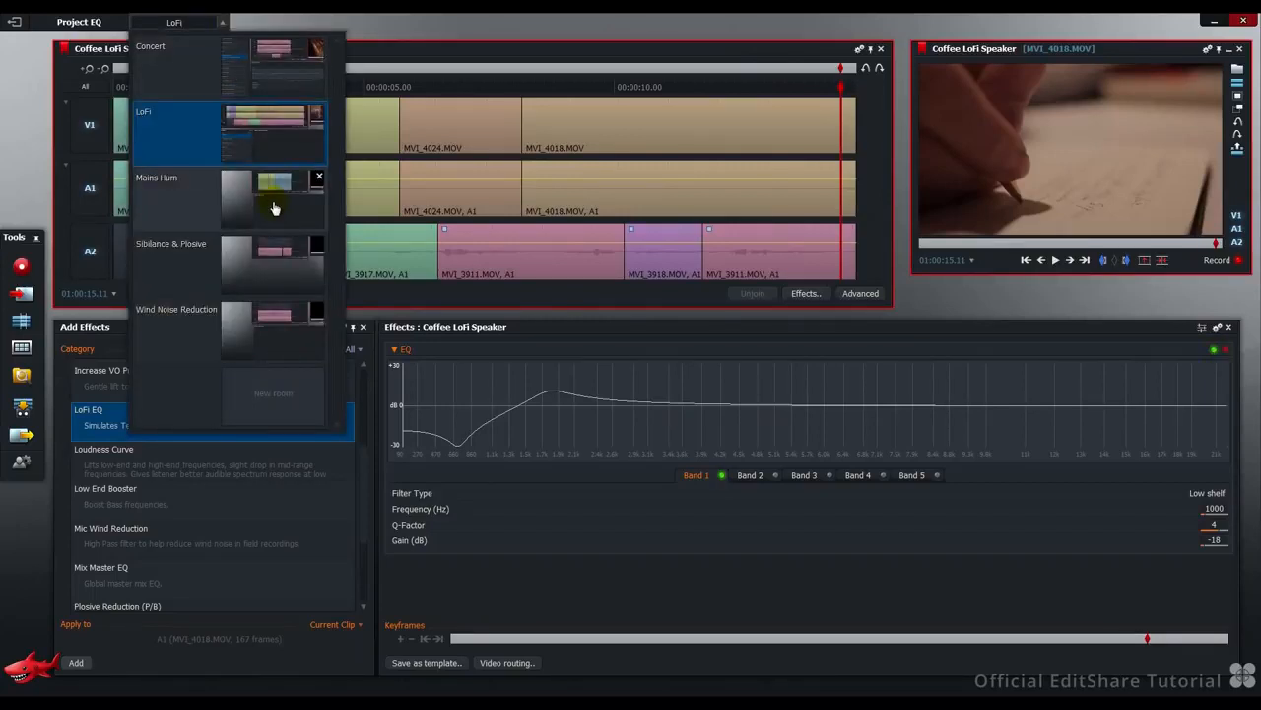
pyautogui.click(275, 208)
pyautogui.click(257, 181)
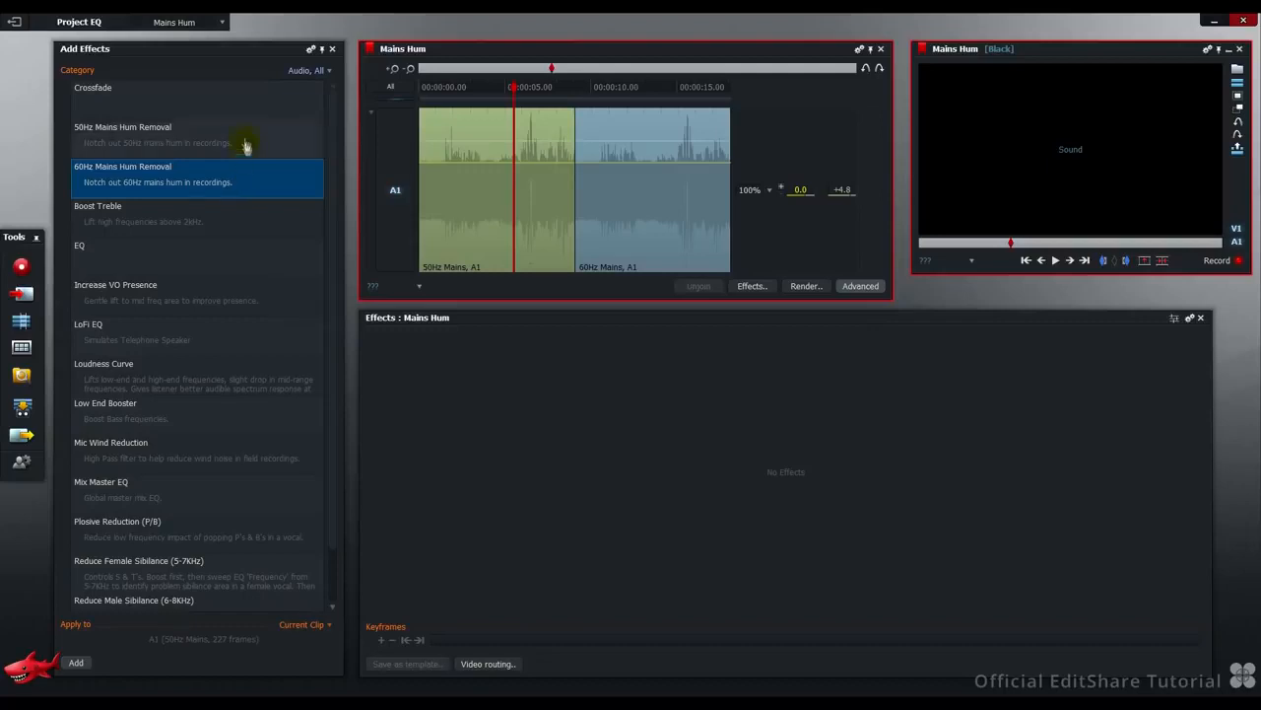
pyautogui.click(245, 143)
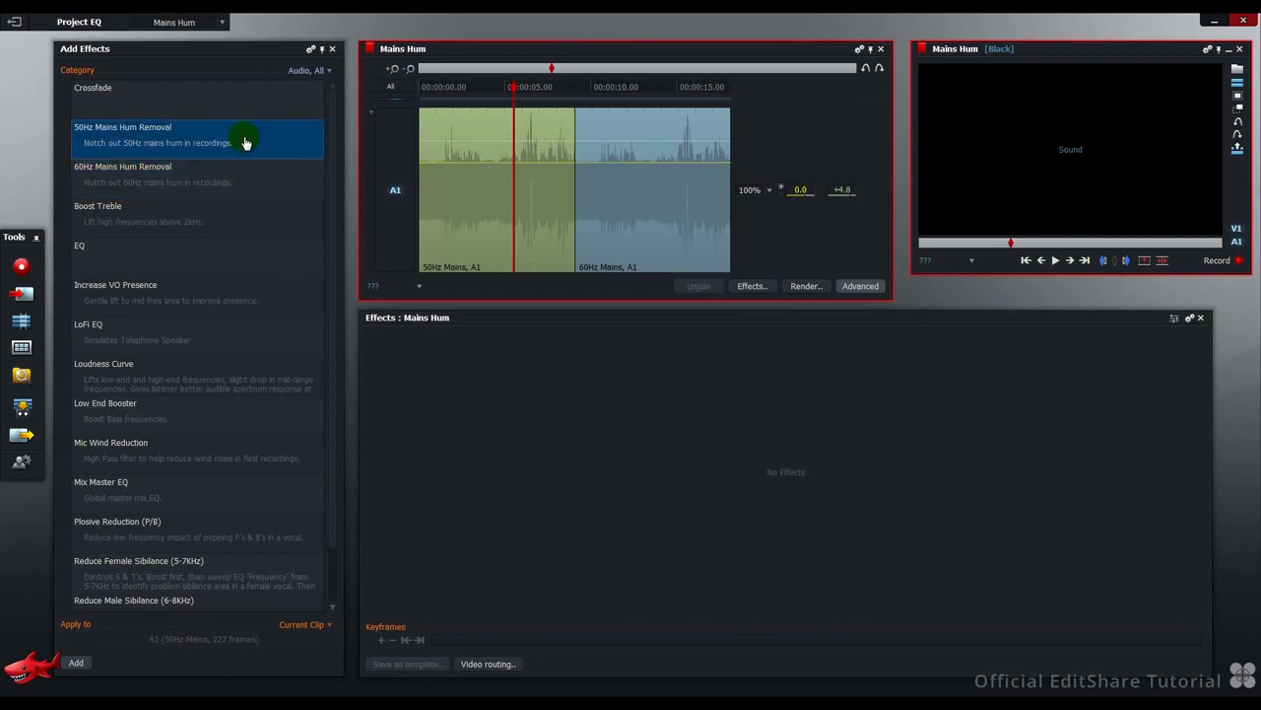
pyautogui.click(241, 185)
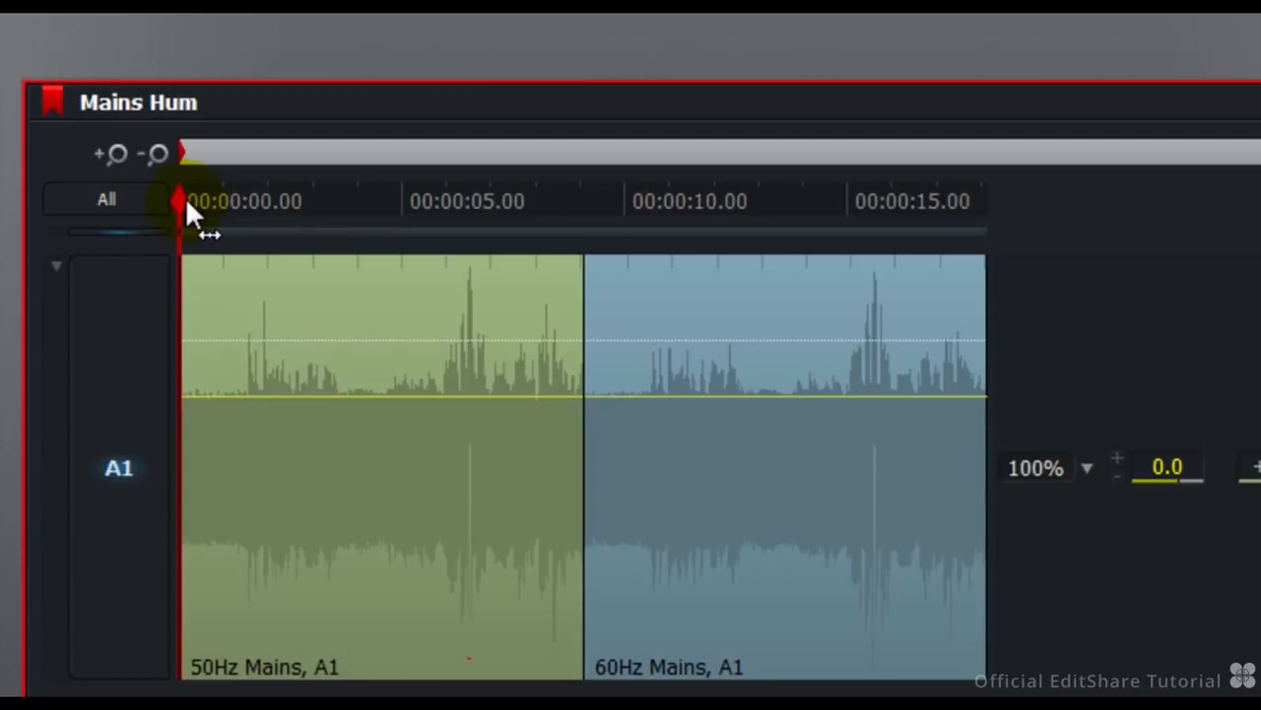
# Step: Play the 50Hz Mains clip from its start and examine its hum waveform in close-up
pyautogui.press('space')
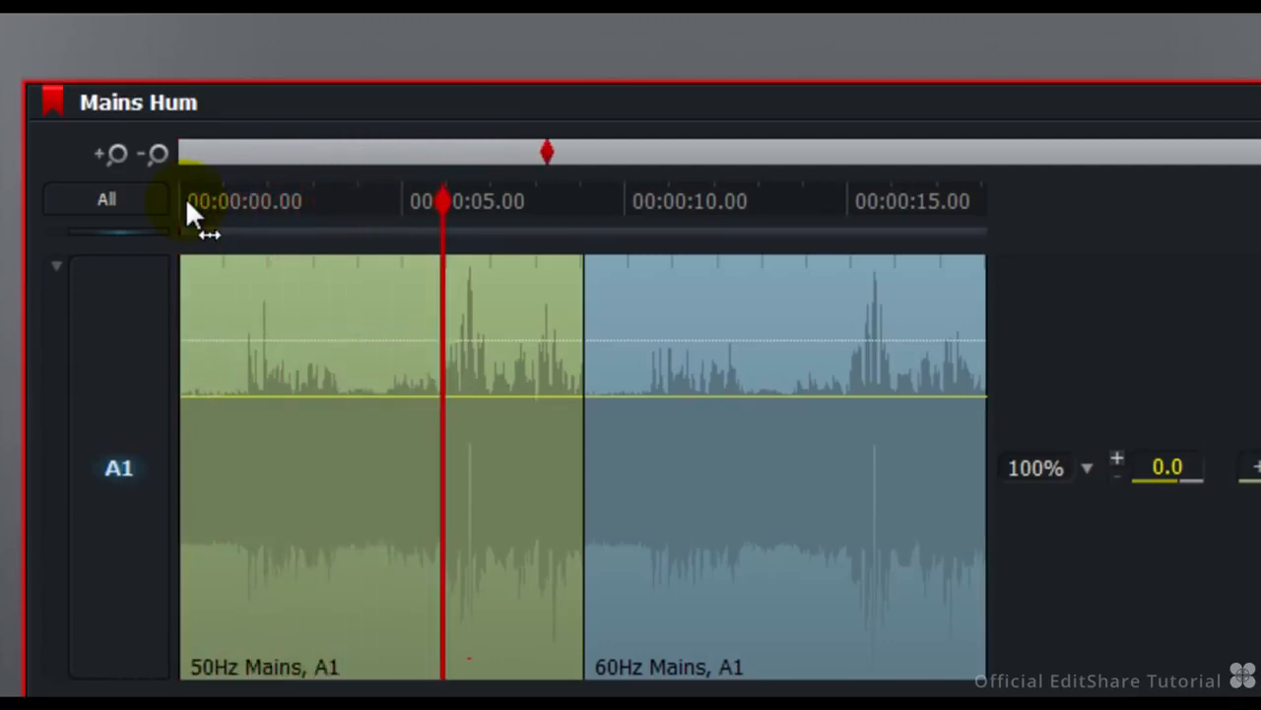
pyautogui.click(117, 156)
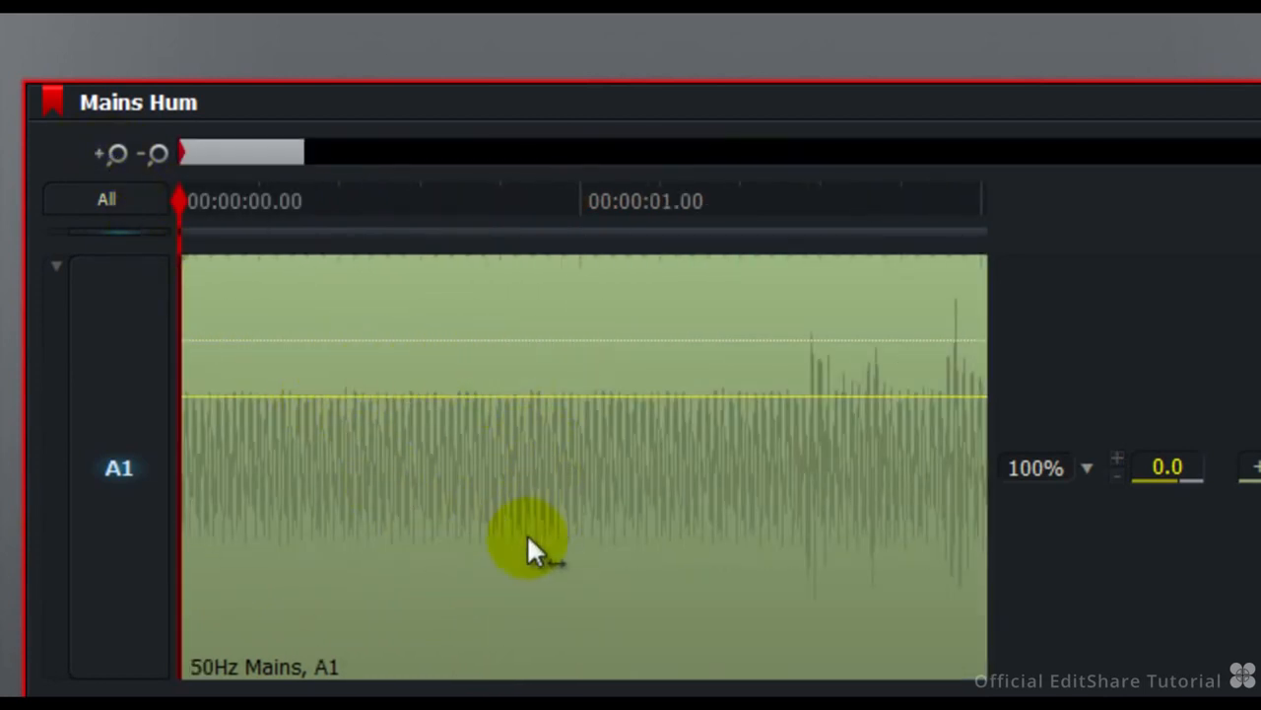
pyautogui.press('=')
pyautogui.press('=')
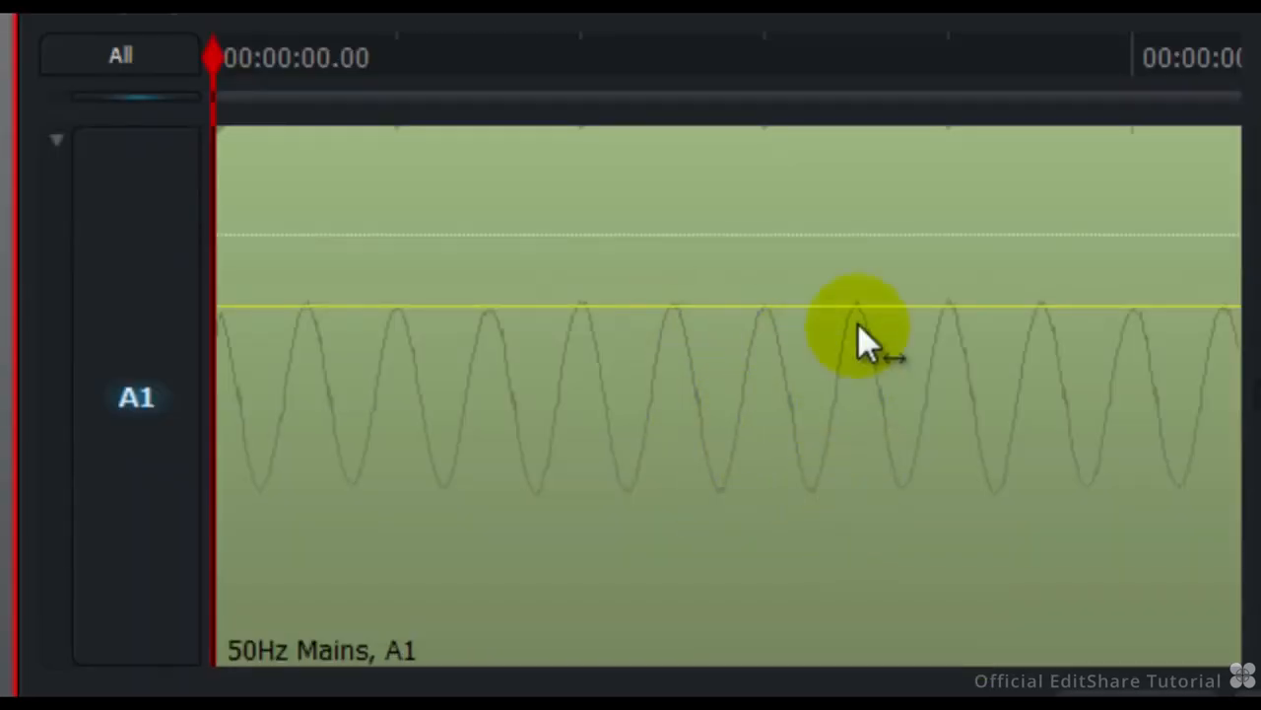
pyautogui.press('-')
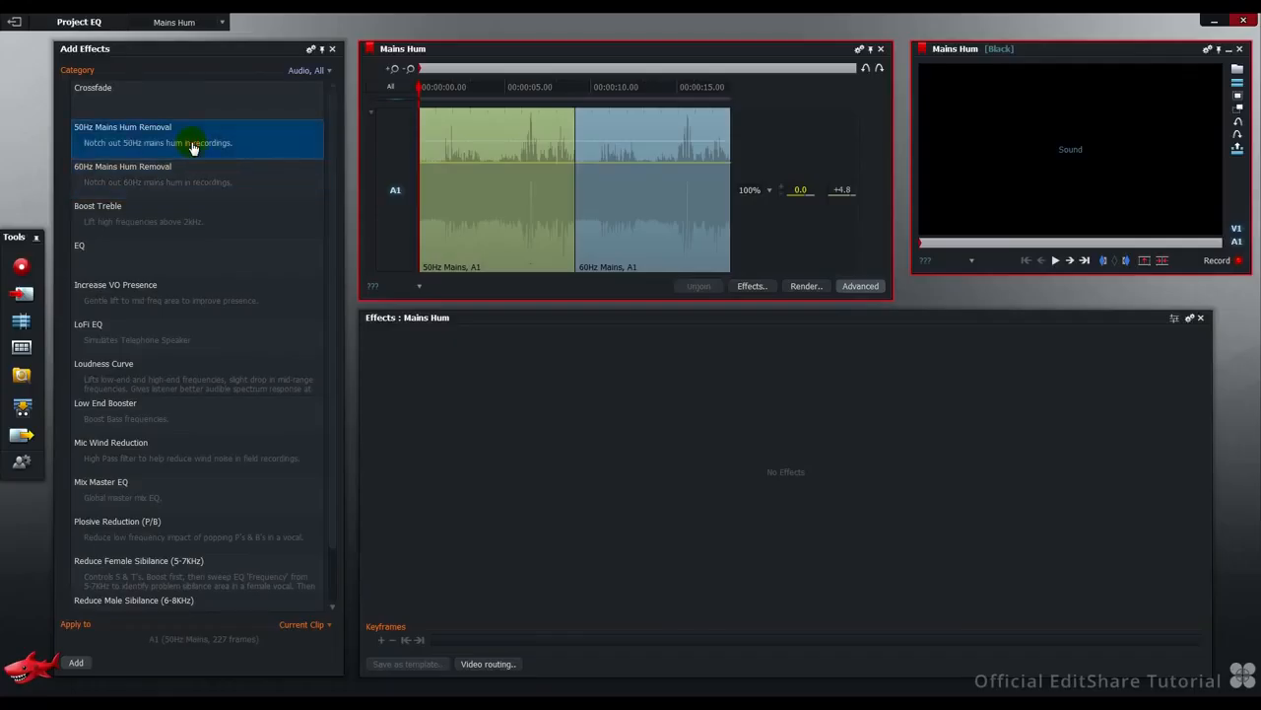
# Step: Apply the 50Hz Mains Hum Removal preset to the 50Hz Mains clip and play the clip from the start
pyautogui.moveTo(192, 146); pyautogui.dragTo(489, 201)
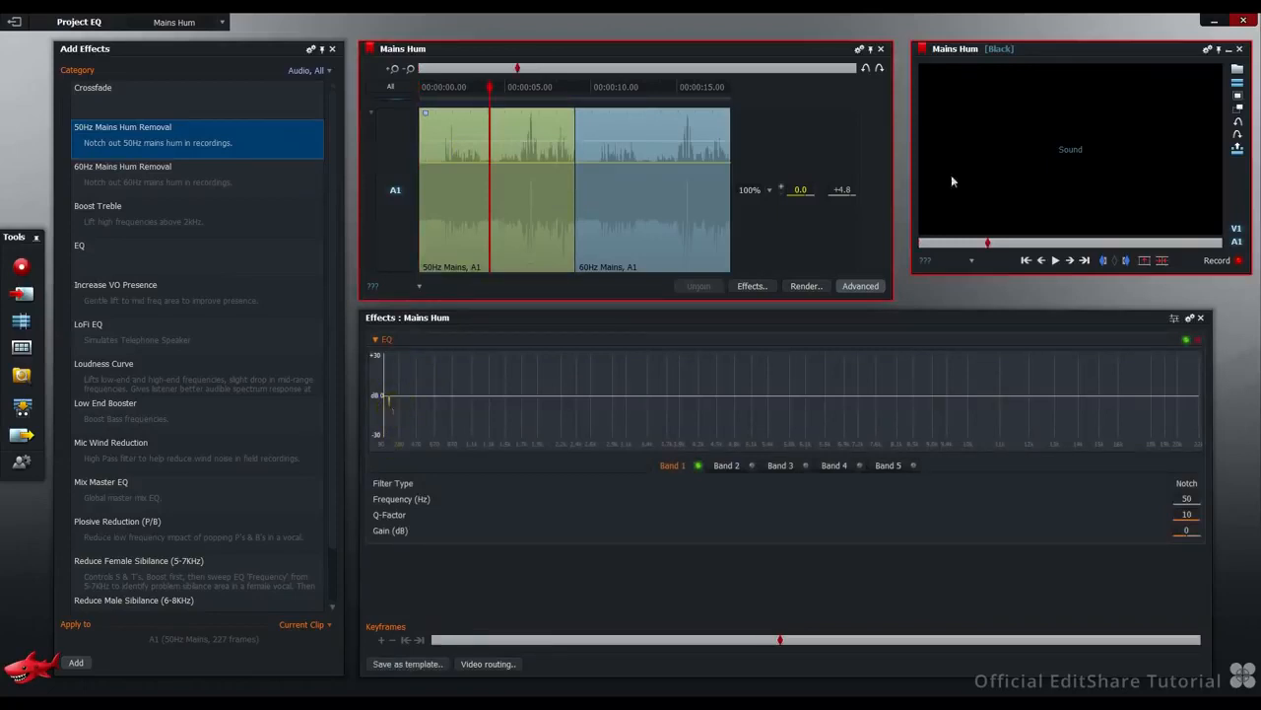
pyautogui.press('Home')
pyautogui.press('space')
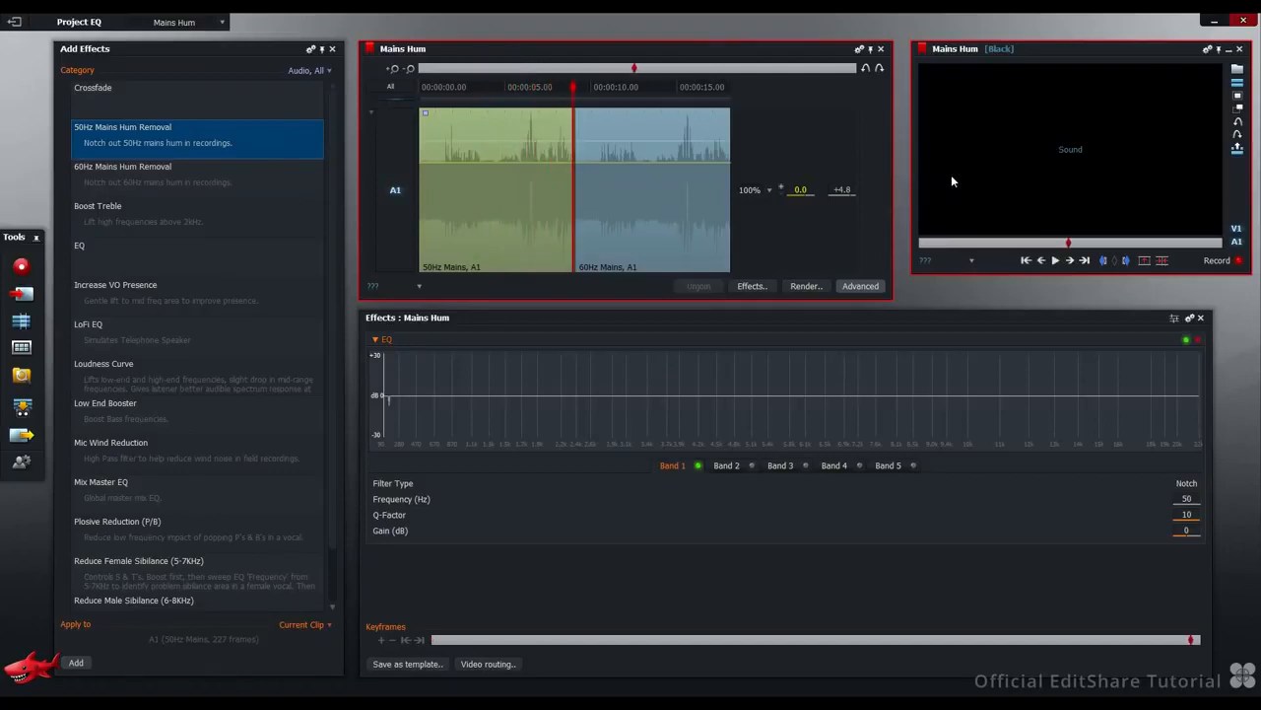
# Step: Switch to the Sibilance & Plosive room and play passages from its first and second audio clips
pyautogui.click(187, 22)
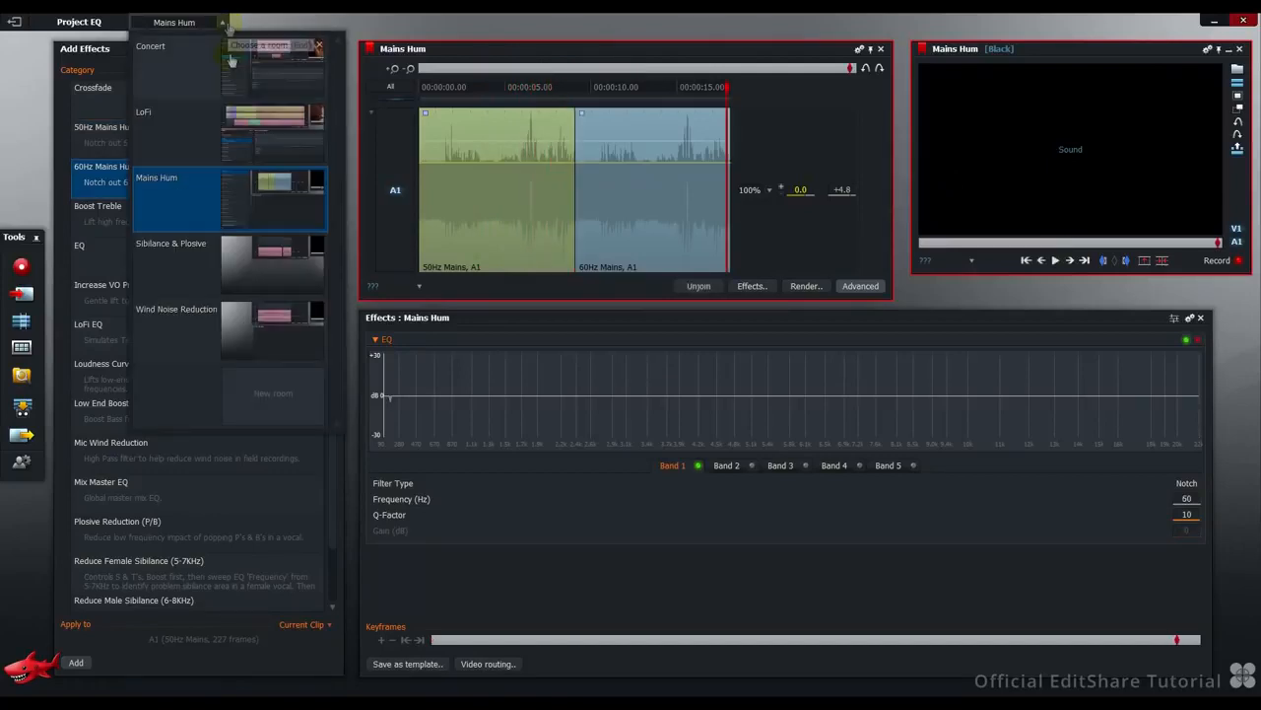
pyautogui.click(272, 262)
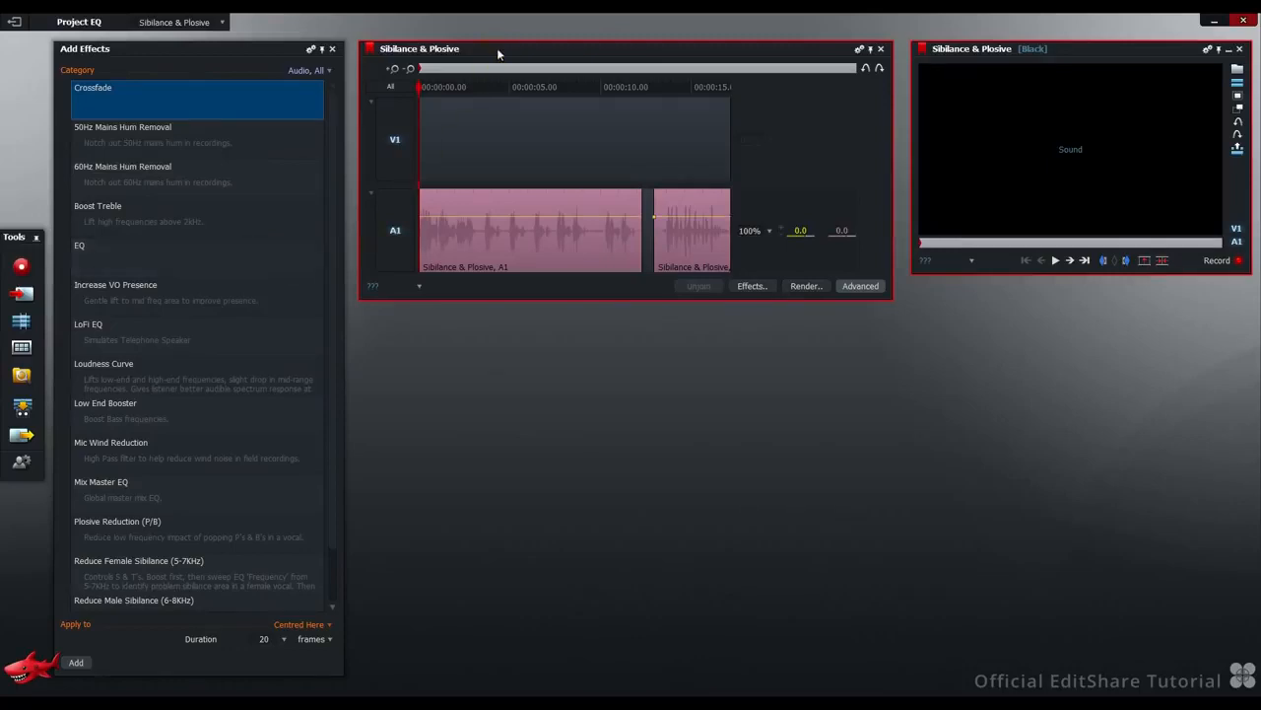
pyautogui.press('space')
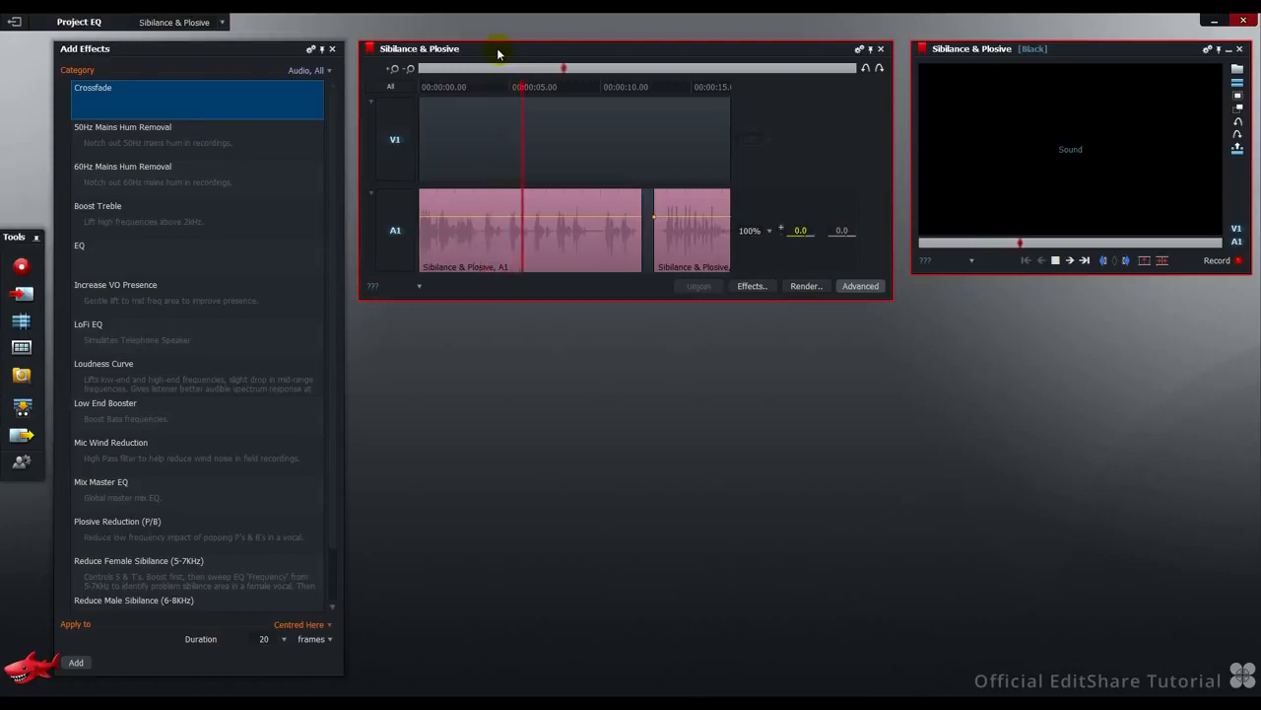
pyautogui.press('space')
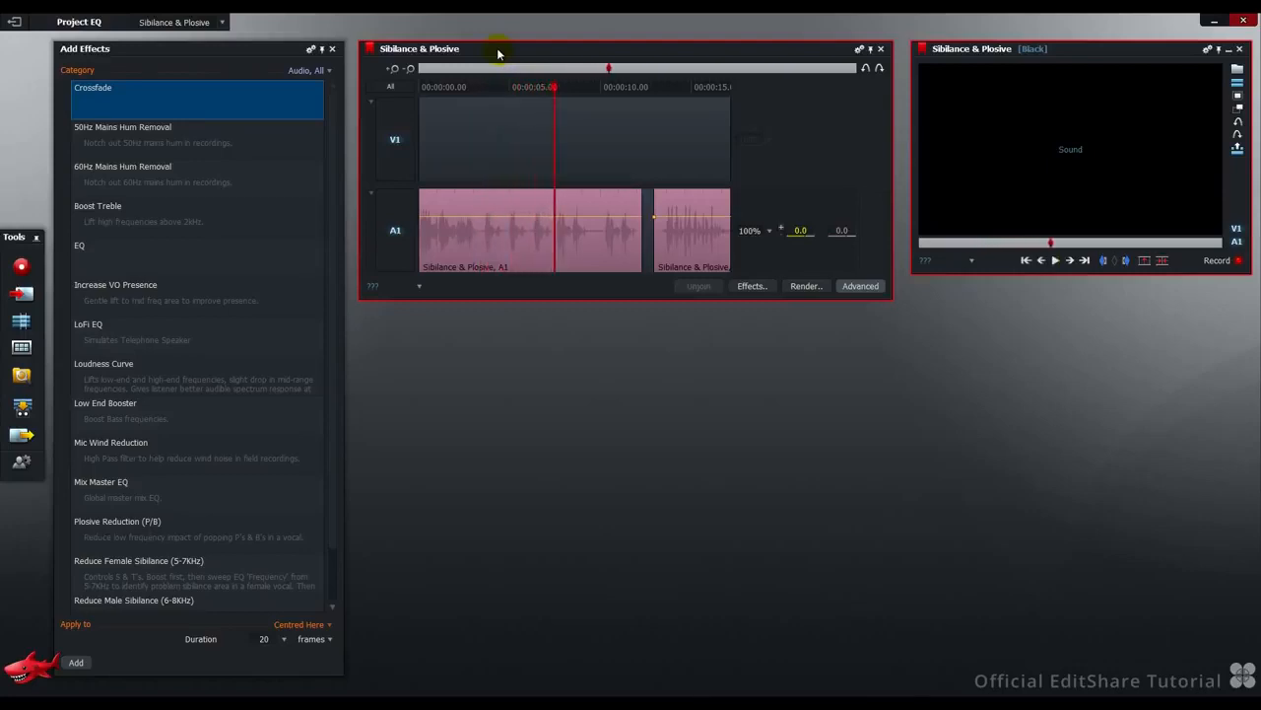
pyautogui.click(652, 88)
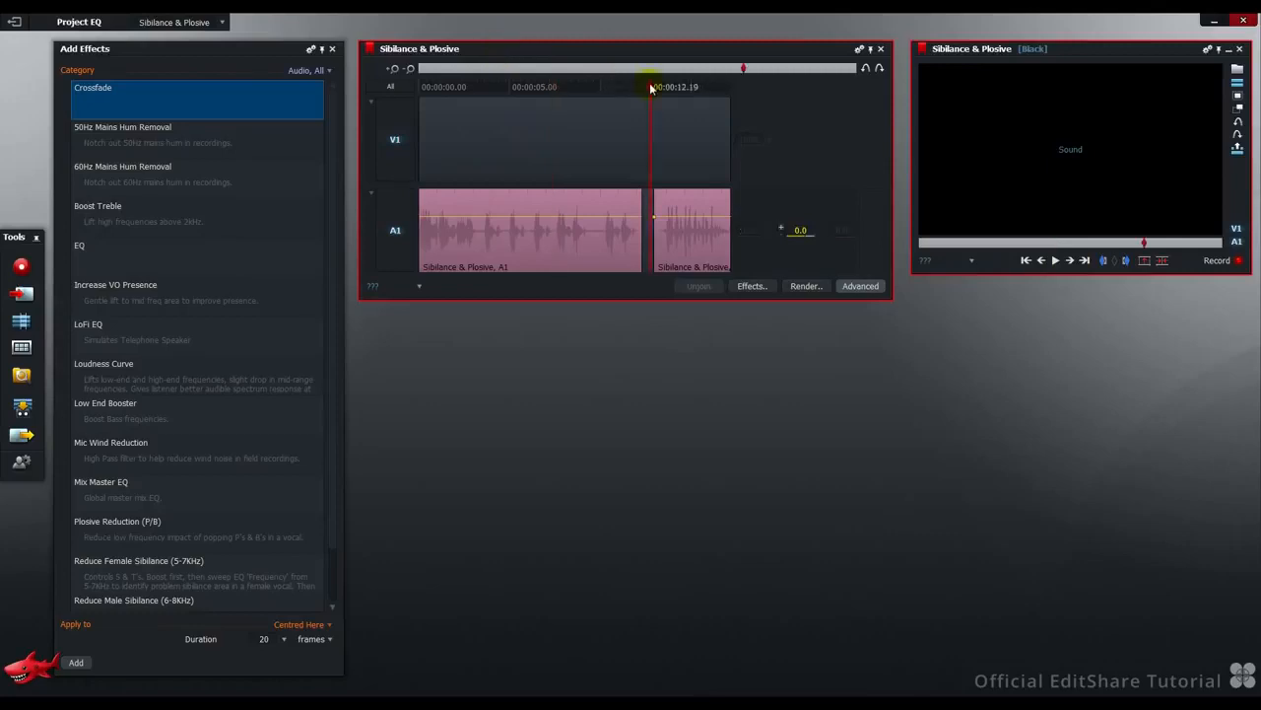
pyautogui.press('space')
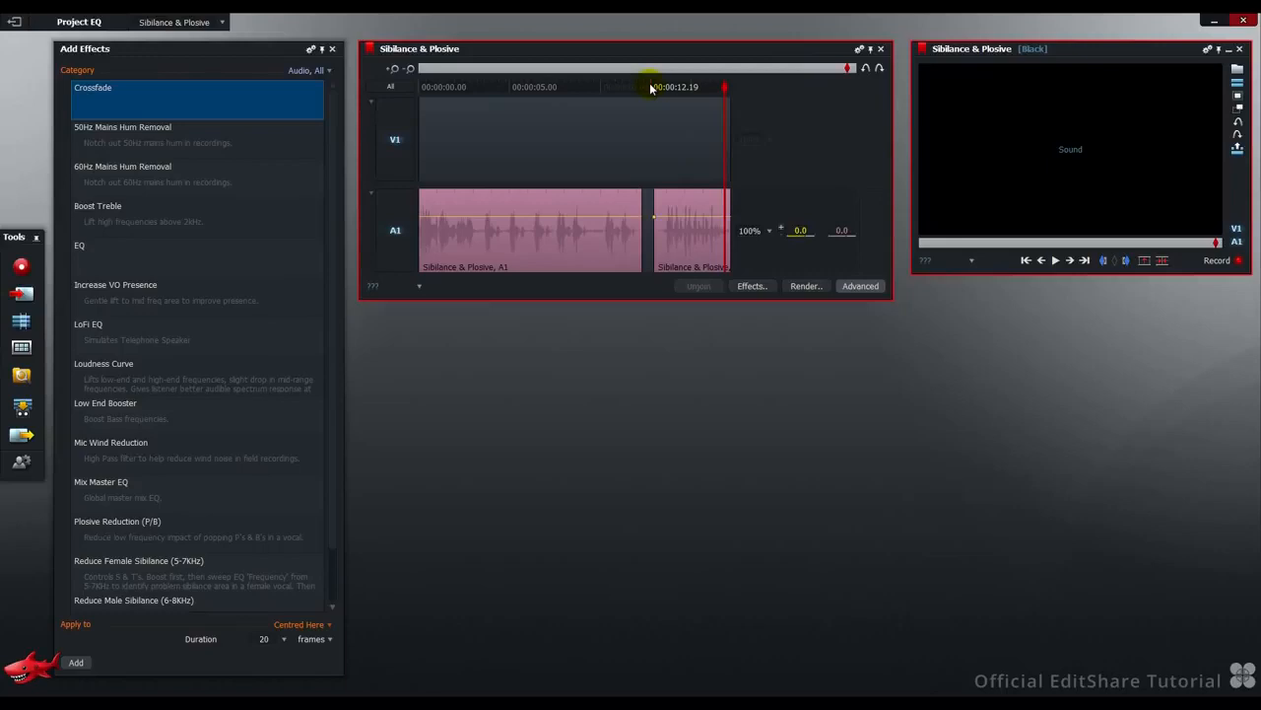
# Step: Move the playhead to the sequence start and apply the Reduce Male Sibilance (6-8KHz) preset to the first audio clip
pyautogui.moveTo(651, 87); pyautogui.dragTo(419, 91)
pyautogui.scroll(-1, 167, 551)
pyautogui.click(168, 552)
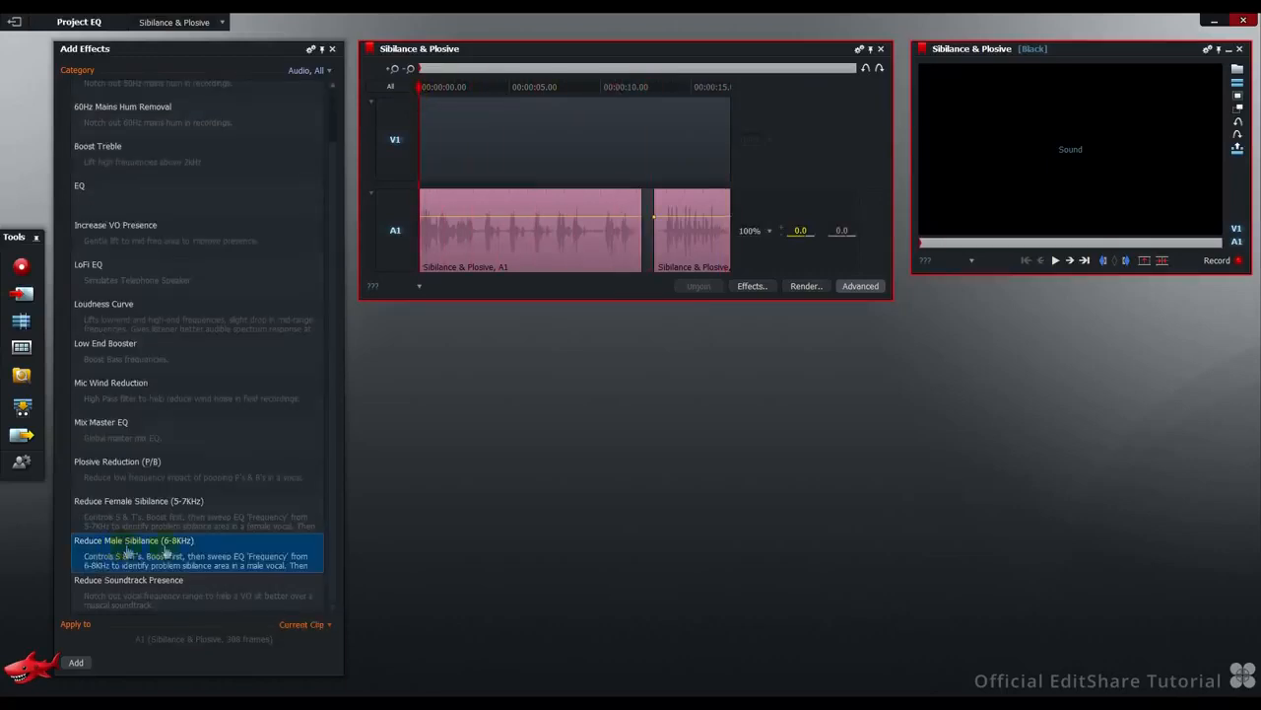
pyautogui.moveTo(168, 552); pyautogui.dragTo(479, 247)
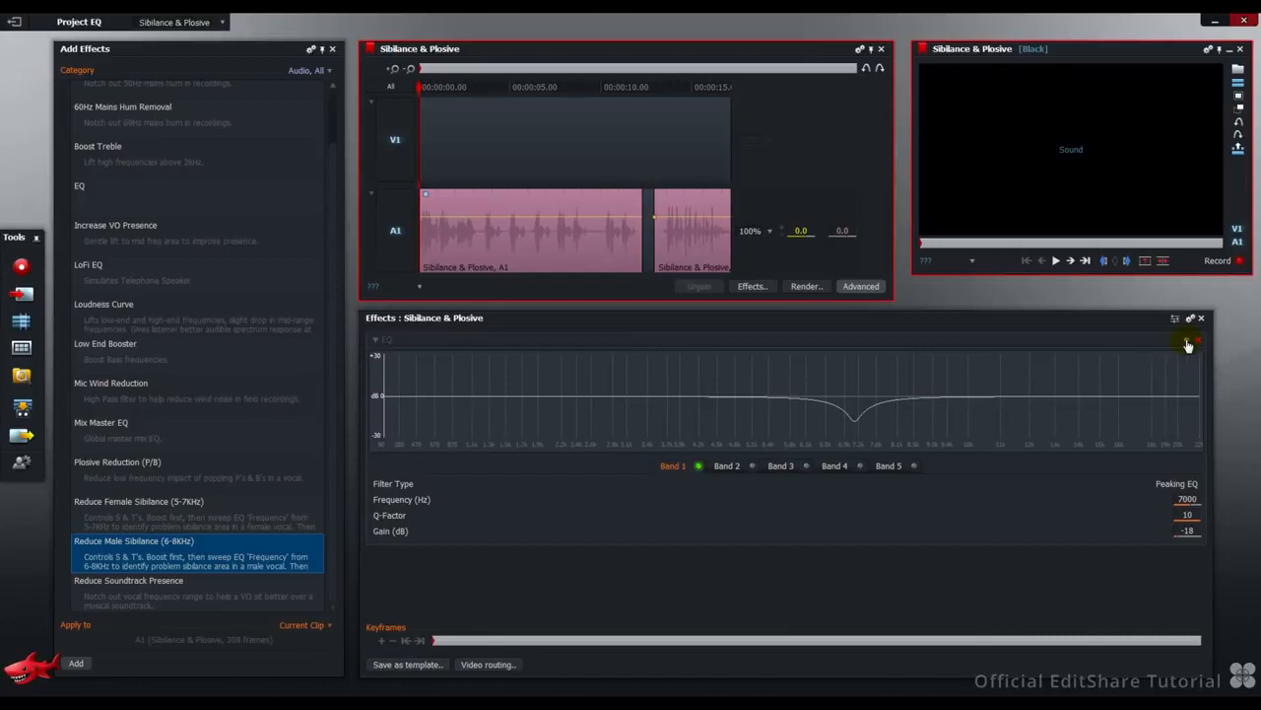
# Step: Boost the sibilance EQ's Band 1 gain to 20 dB and sweep its frequency during playback, settling on 7653 Hz
pyautogui.scroll(20, 1190, 531)
pyautogui.scroll(5, 1188, 531)
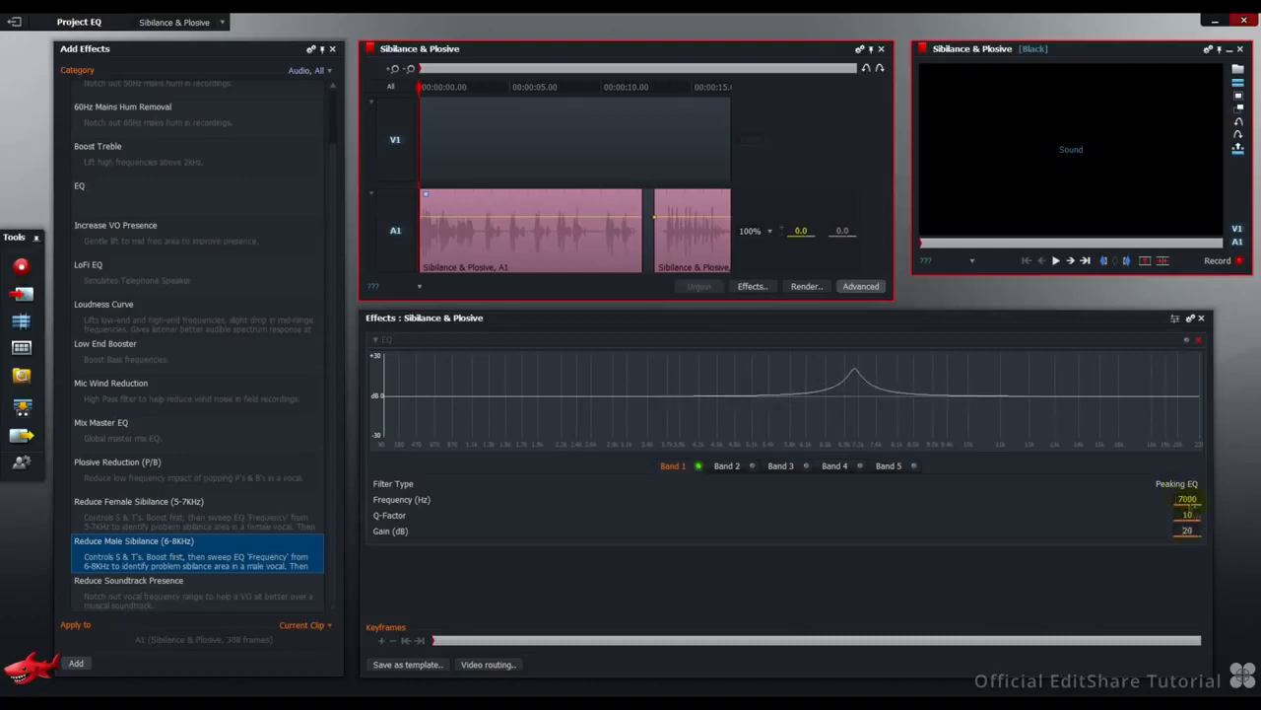
pyautogui.click(1194, 499)
pyautogui.press('space')
pyautogui.scroll(6, 1189, 497)
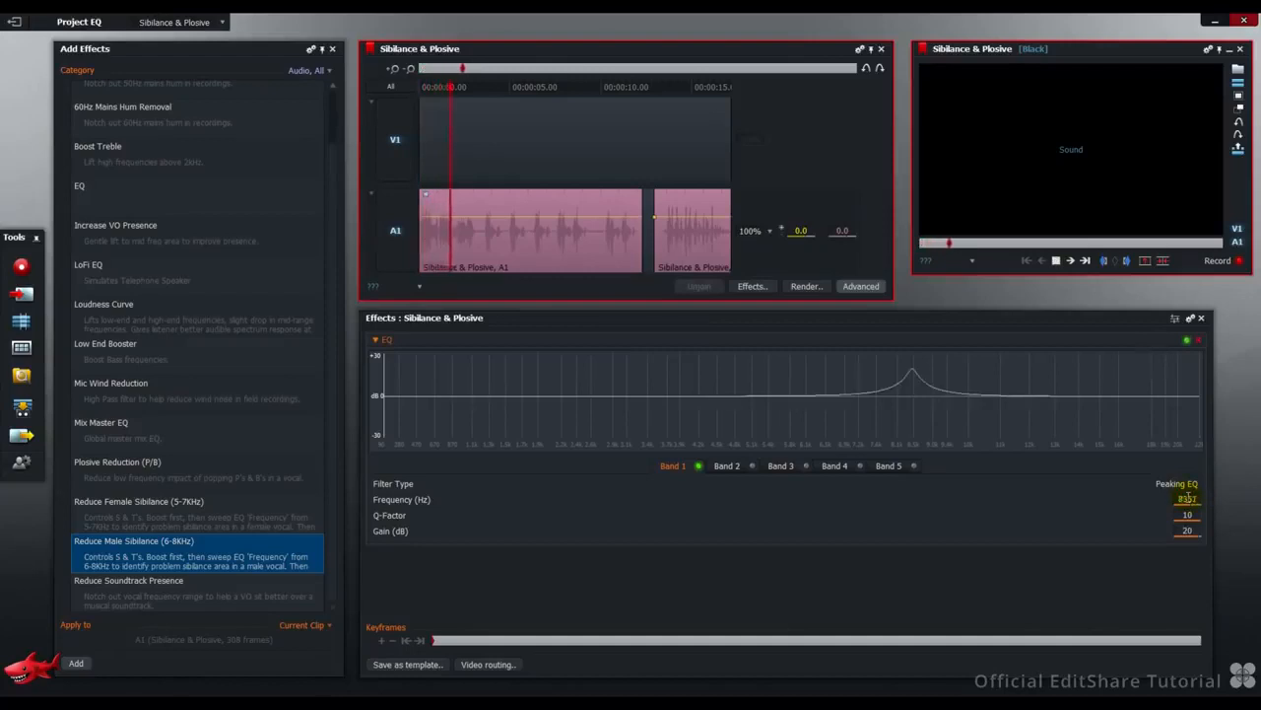
pyautogui.scroll(-8, 1188, 498)
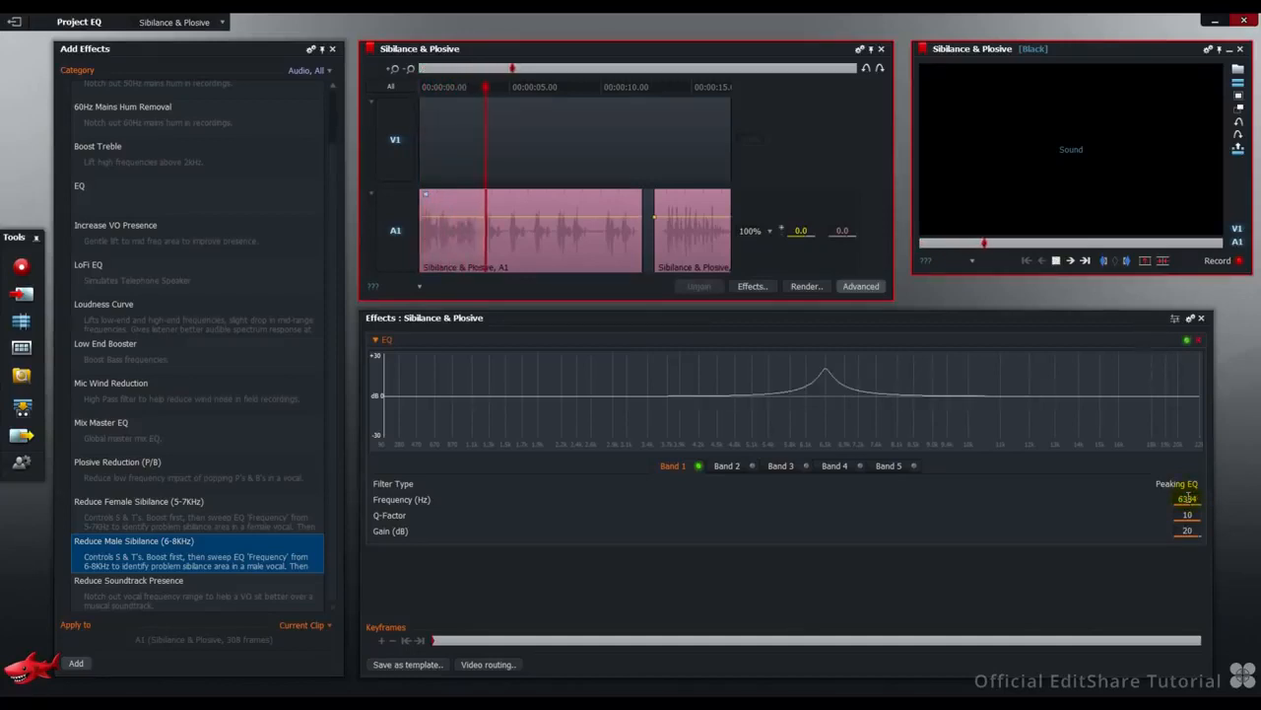
pyautogui.scroll(4, 1188, 498)
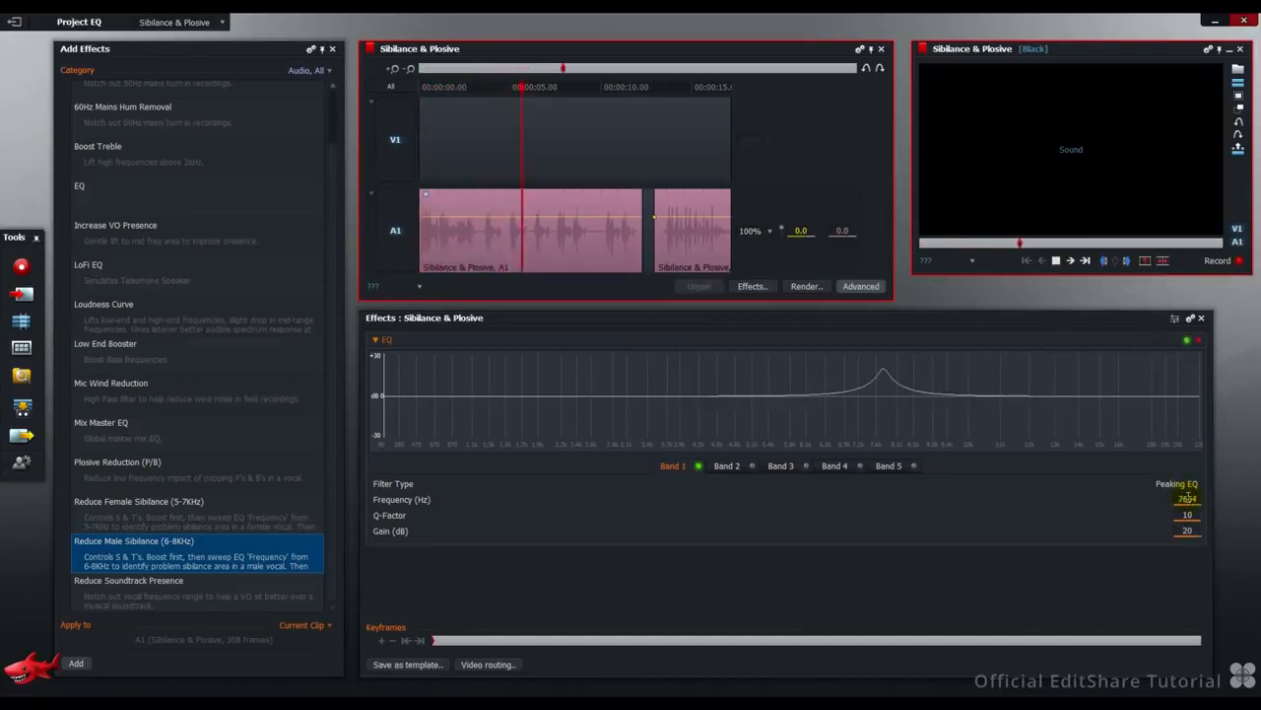
pyautogui.scroll(2, 1189, 498)
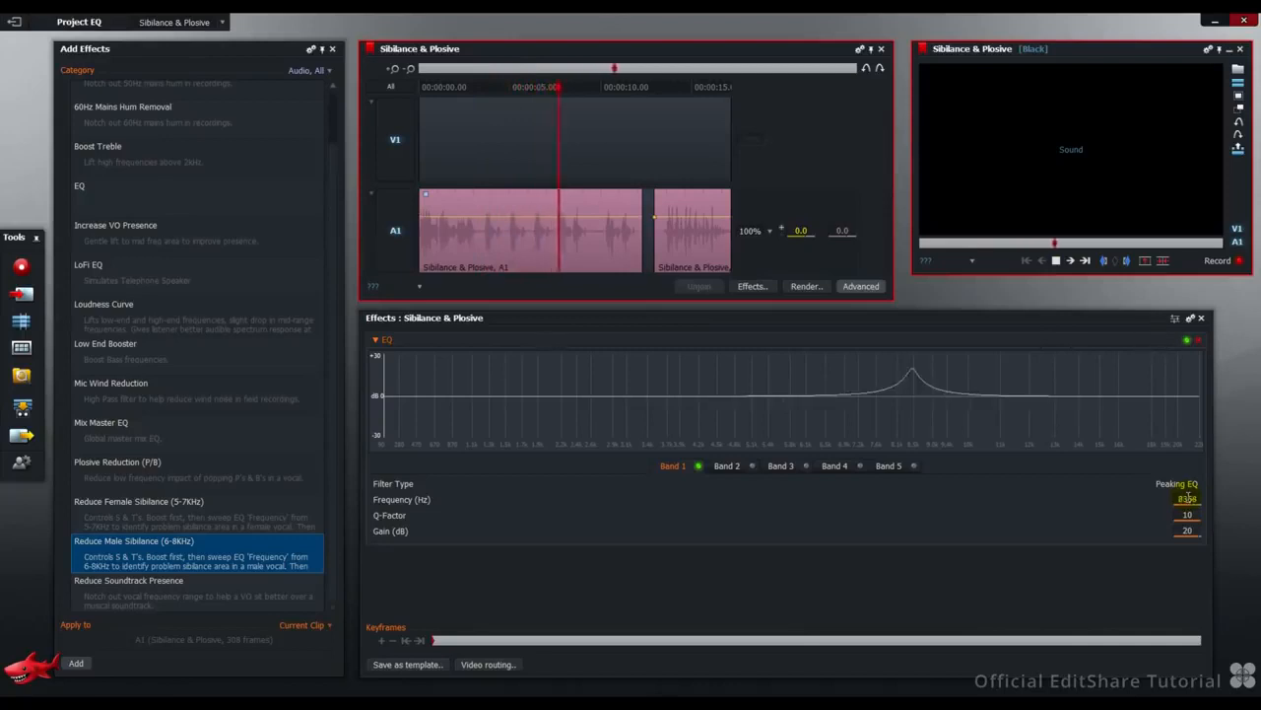
pyautogui.scroll(-3, 1188, 498)
pyautogui.press('space')
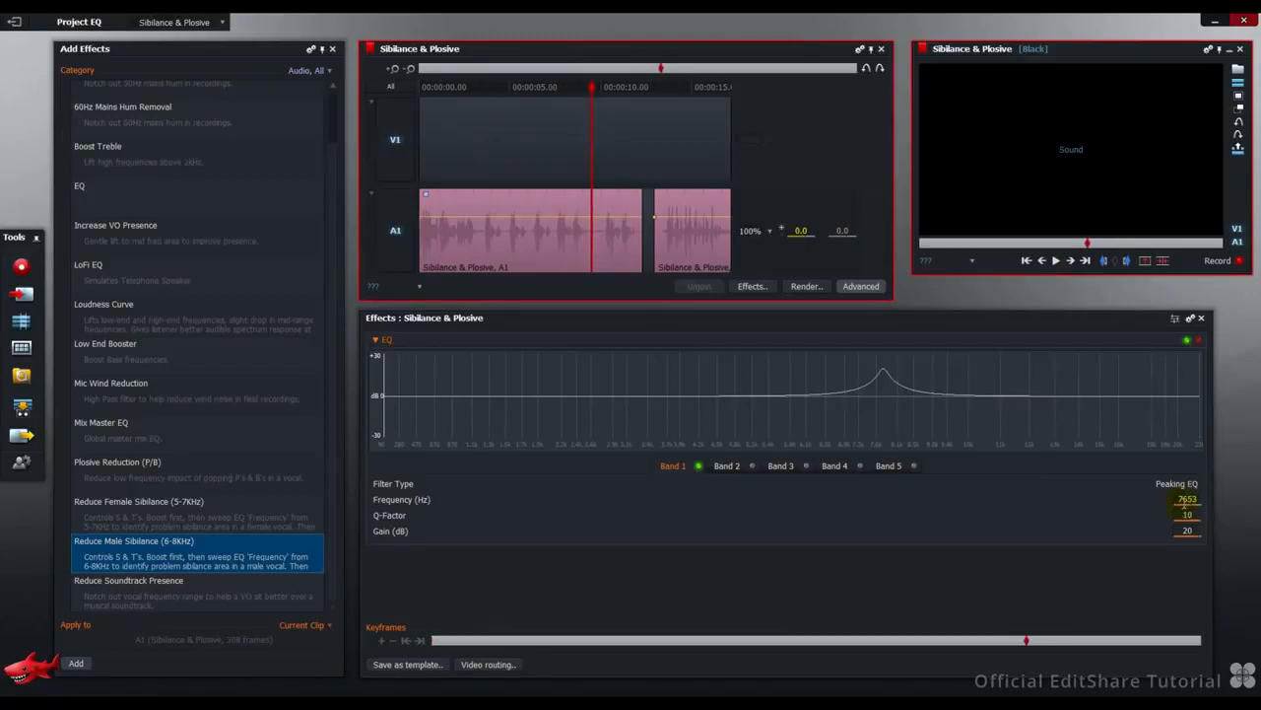
# Step: Cut the Band 1 gain, trying -19 and -23 dB while replaying the first clip, and settle on -17 dB
pyautogui.scroll(-10, 1188, 530)
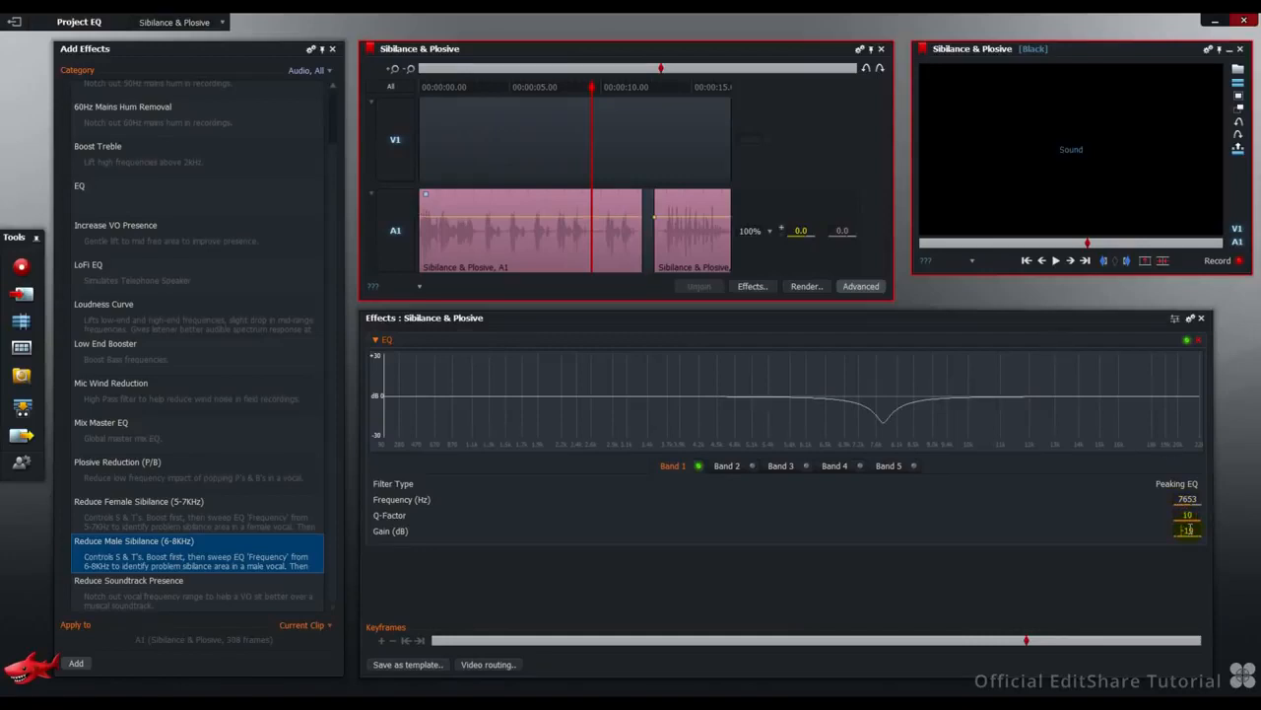
pyautogui.press('Home')
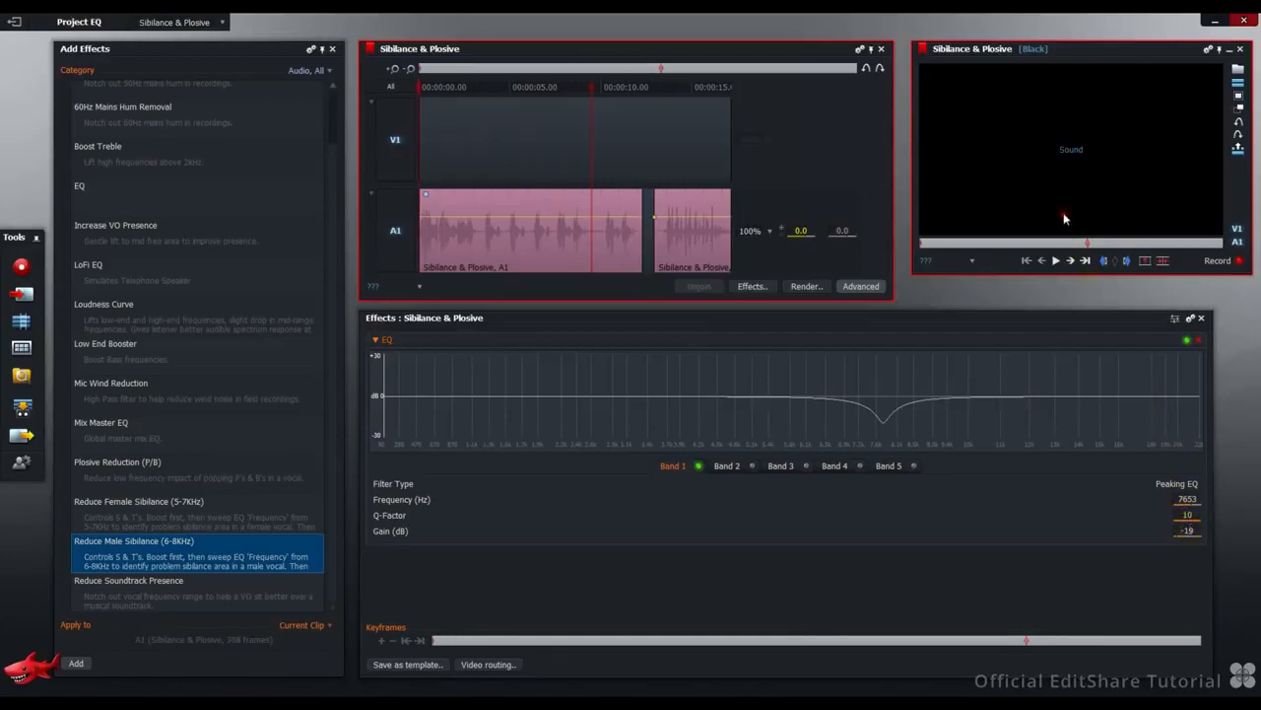
pyautogui.press('space')
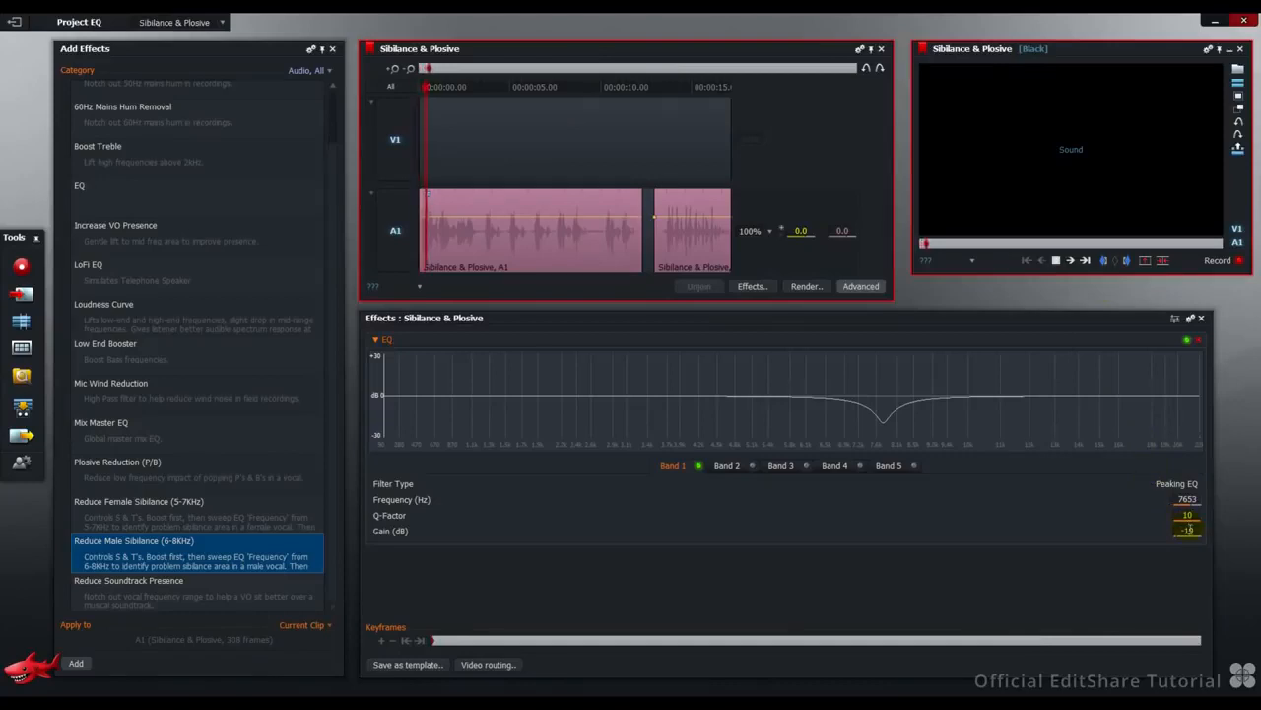
pyautogui.scroll(-5, 1188, 531)
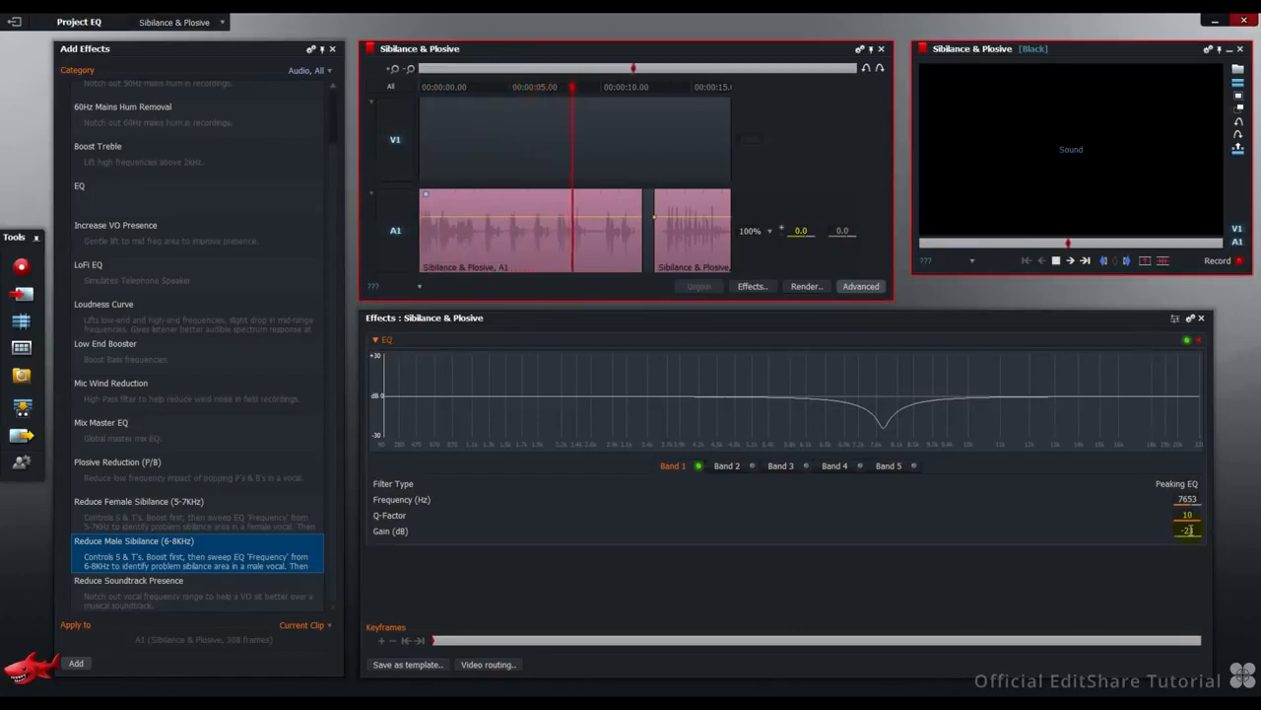
pyautogui.press('space')
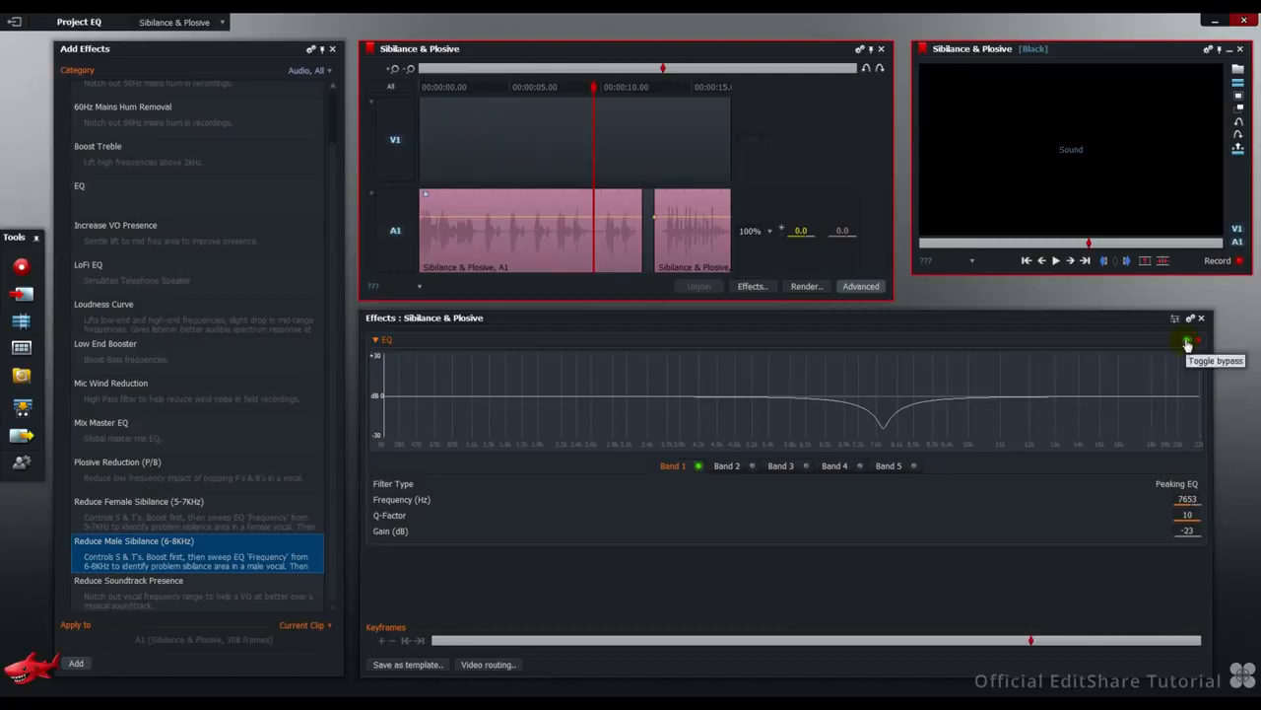
pyautogui.hotkey('shift', 'space')
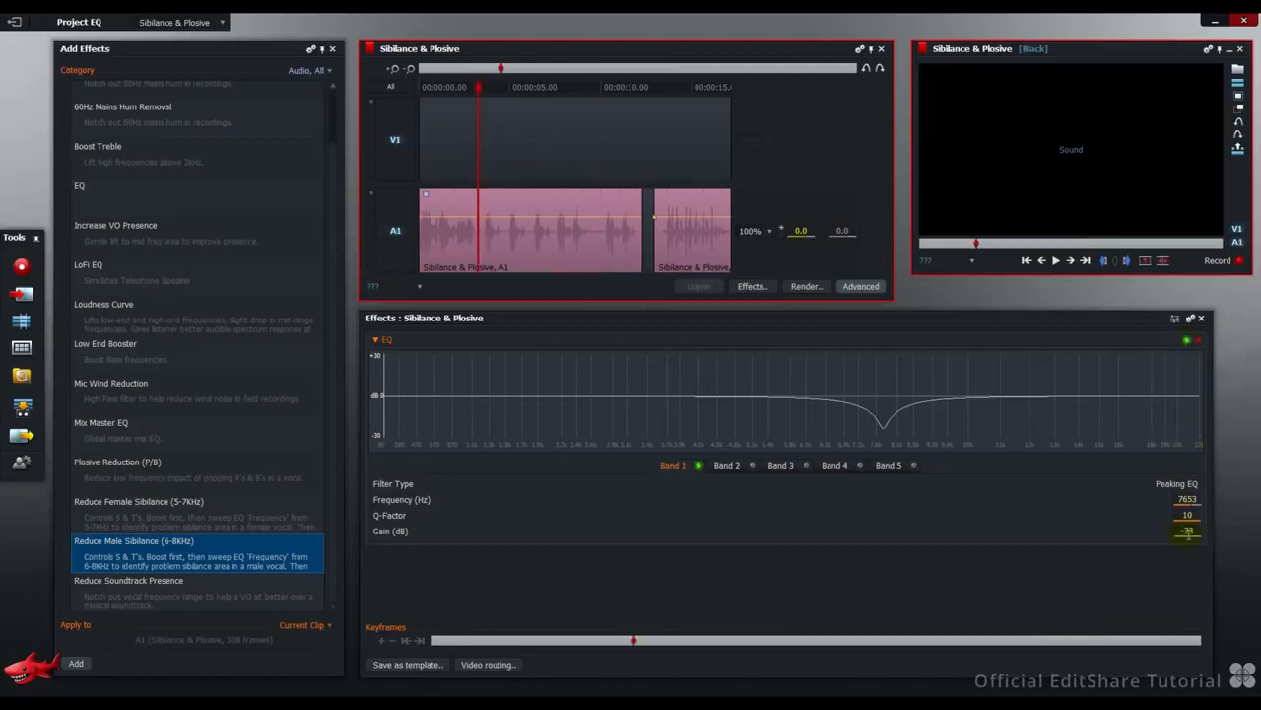
pyautogui.moveTo(1189, 530); pyautogui.dragTo(1187, 531)
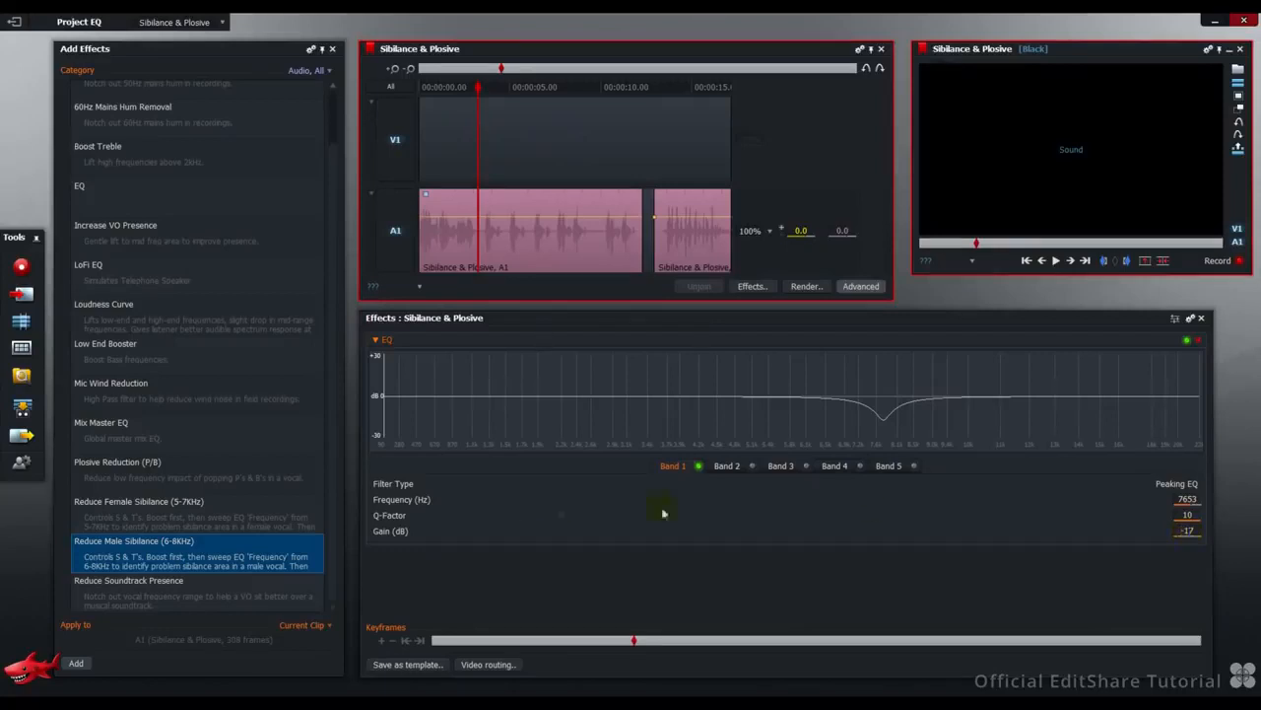
# Step: Highlight the Reduce Female Sibilance (5-7KHz) preset and apply the Plosive Reduction (P/B) preset to the second audio clip
pyautogui.click(279, 522)
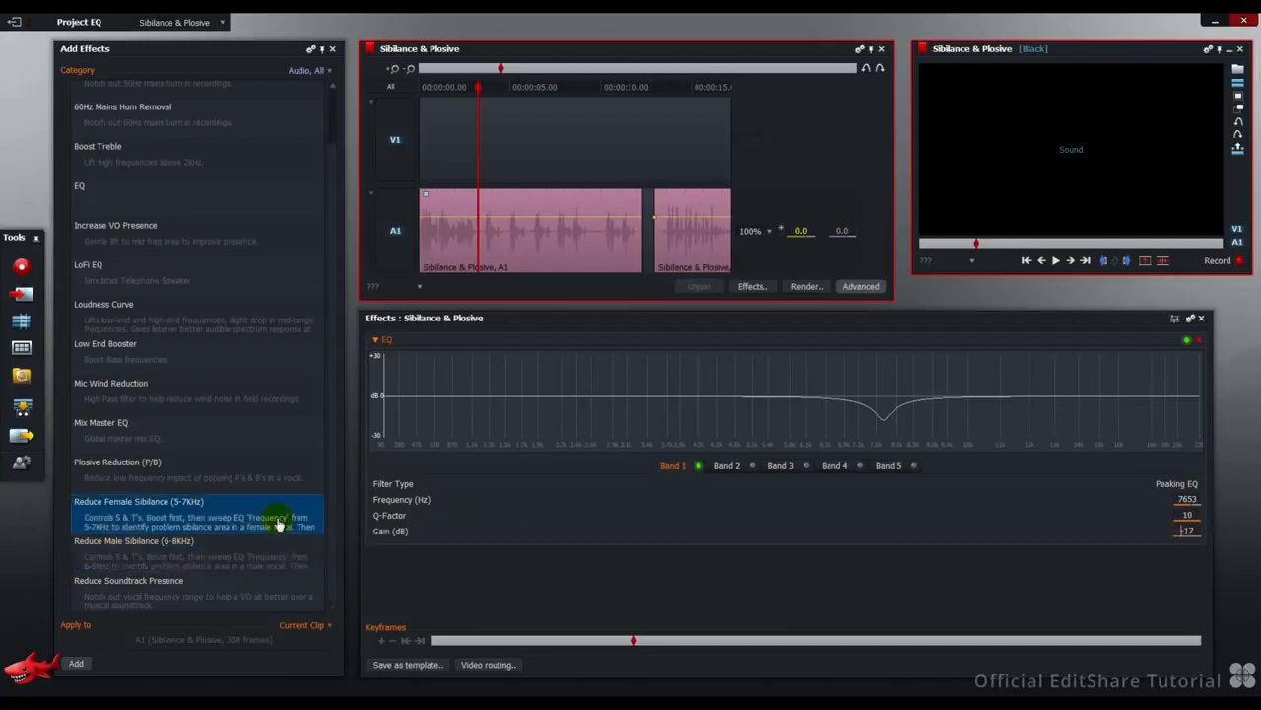
pyautogui.click(670, 252)
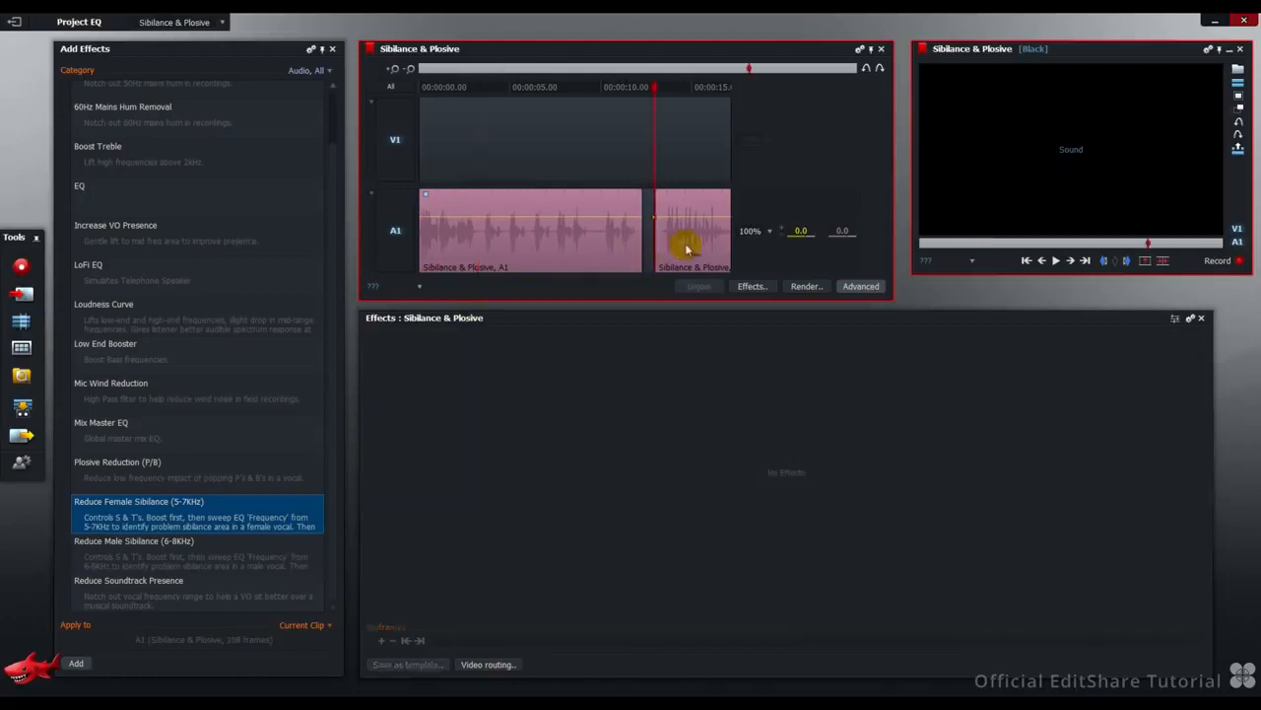
pyautogui.click(219, 482)
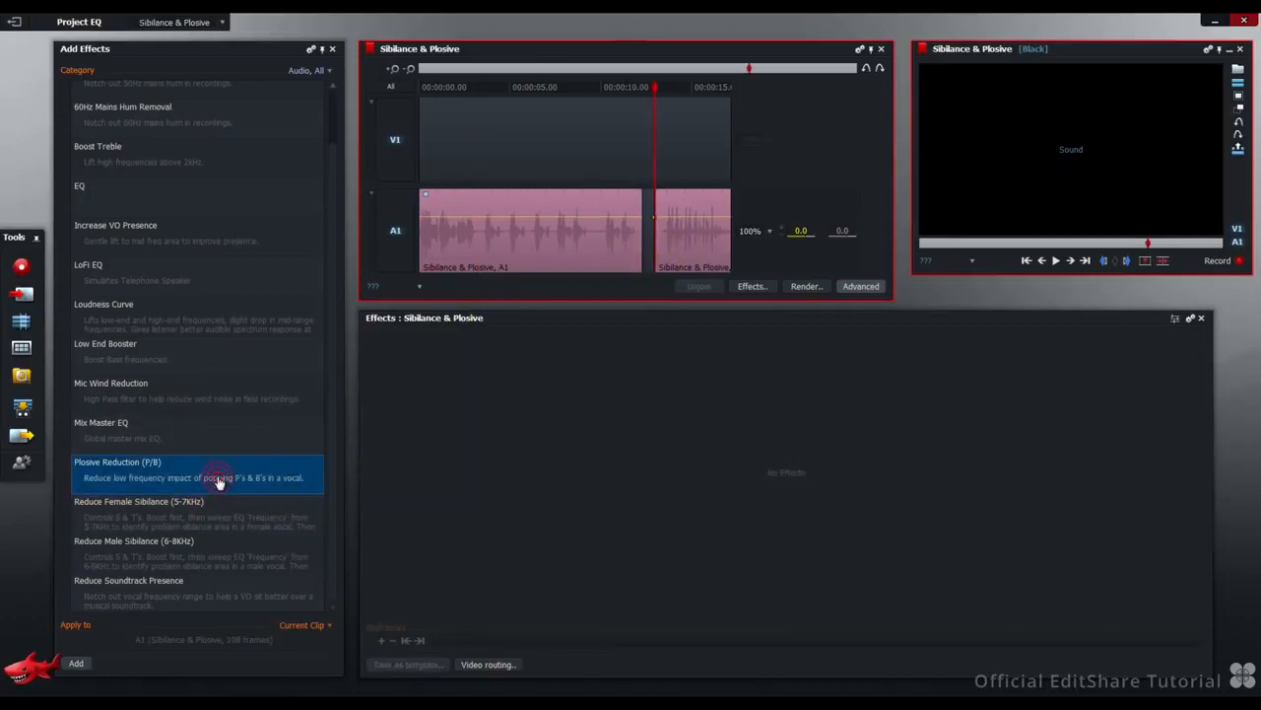
pyautogui.moveTo(218, 482); pyautogui.dragTo(676, 241)
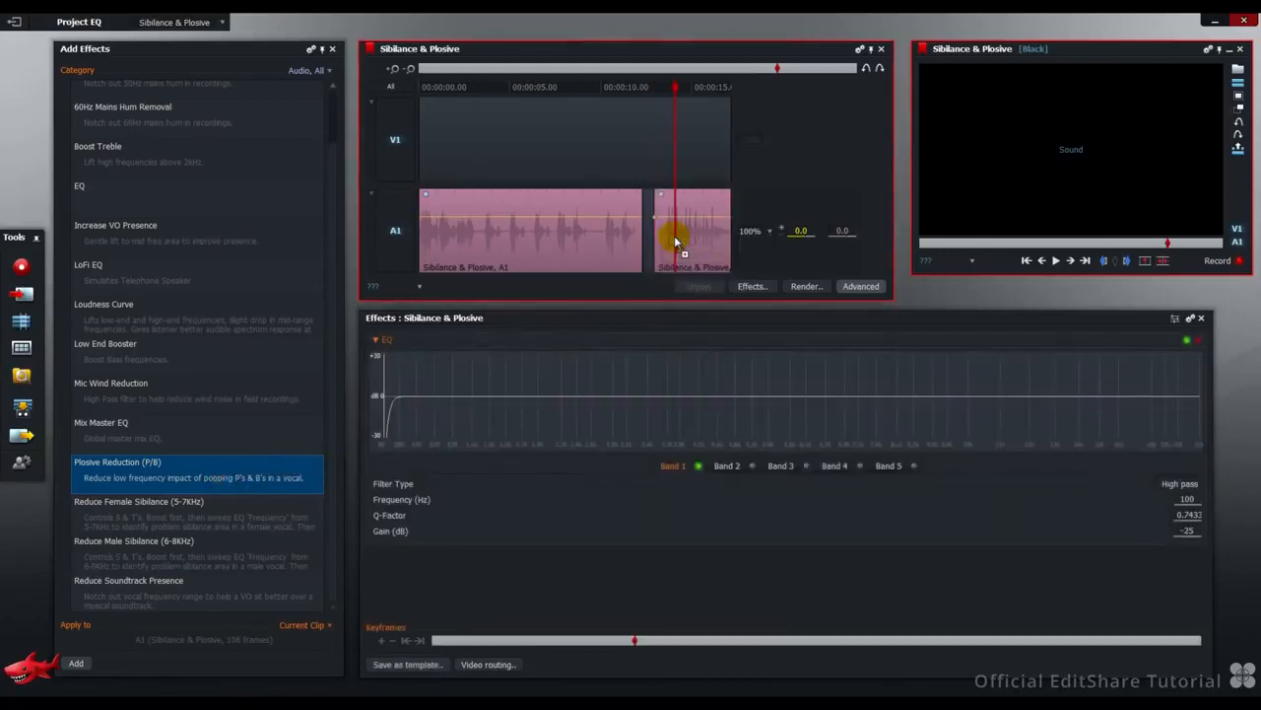
# Step: Compare the second clip's sound by playing it with the plosive EQ enabled and bypassed, leaving the EQ enabled
pyautogui.click(1188, 342)
pyautogui.press('space')
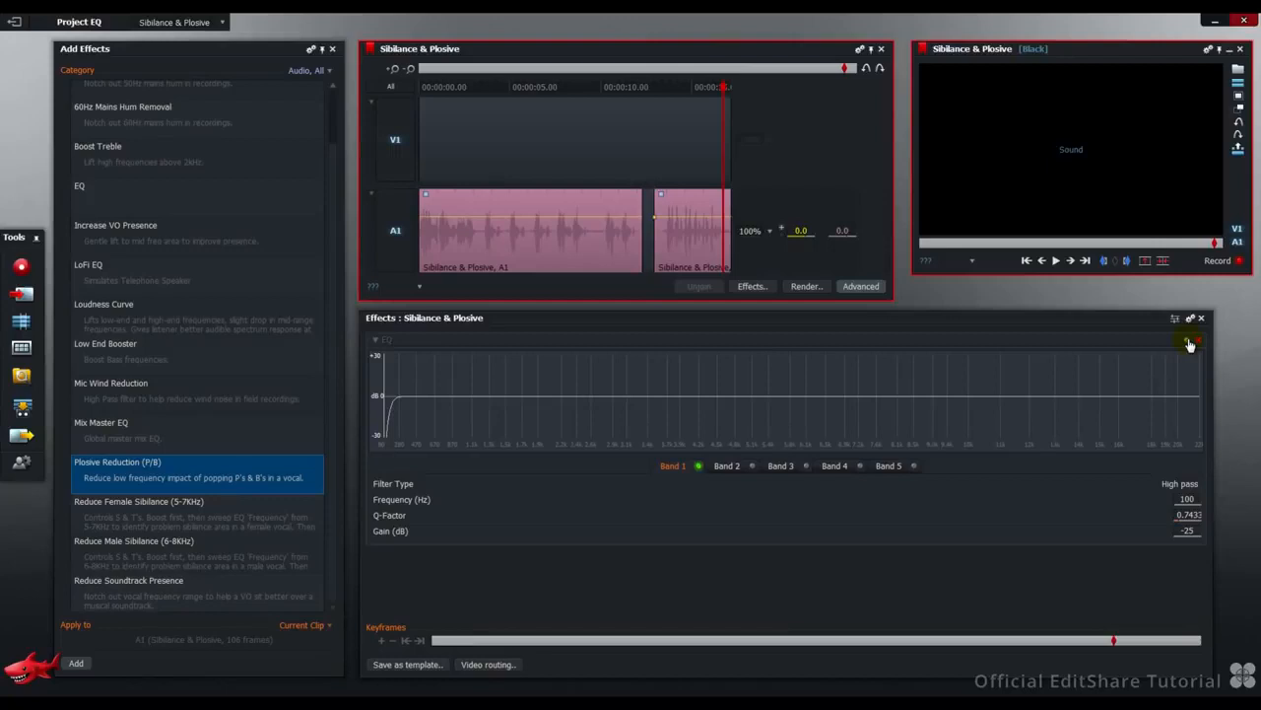
pyautogui.press('a')
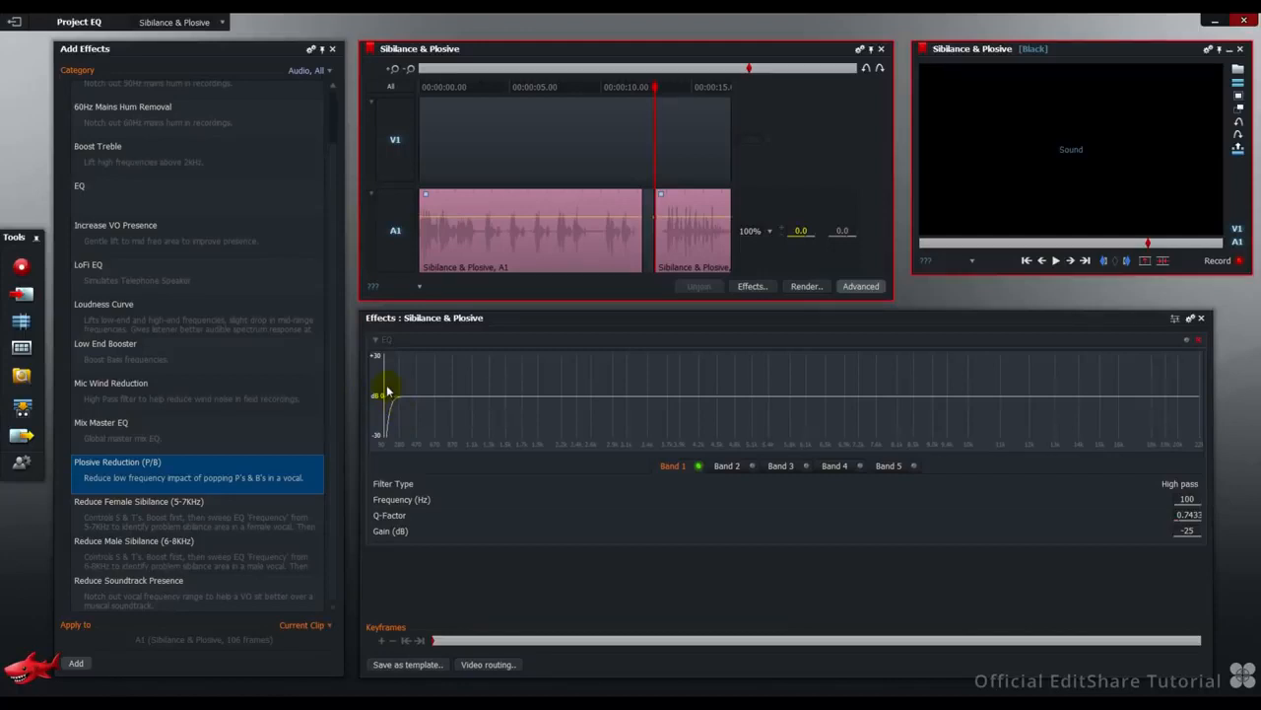
pyautogui.click(1189, 343)
pyautogui.press('space')
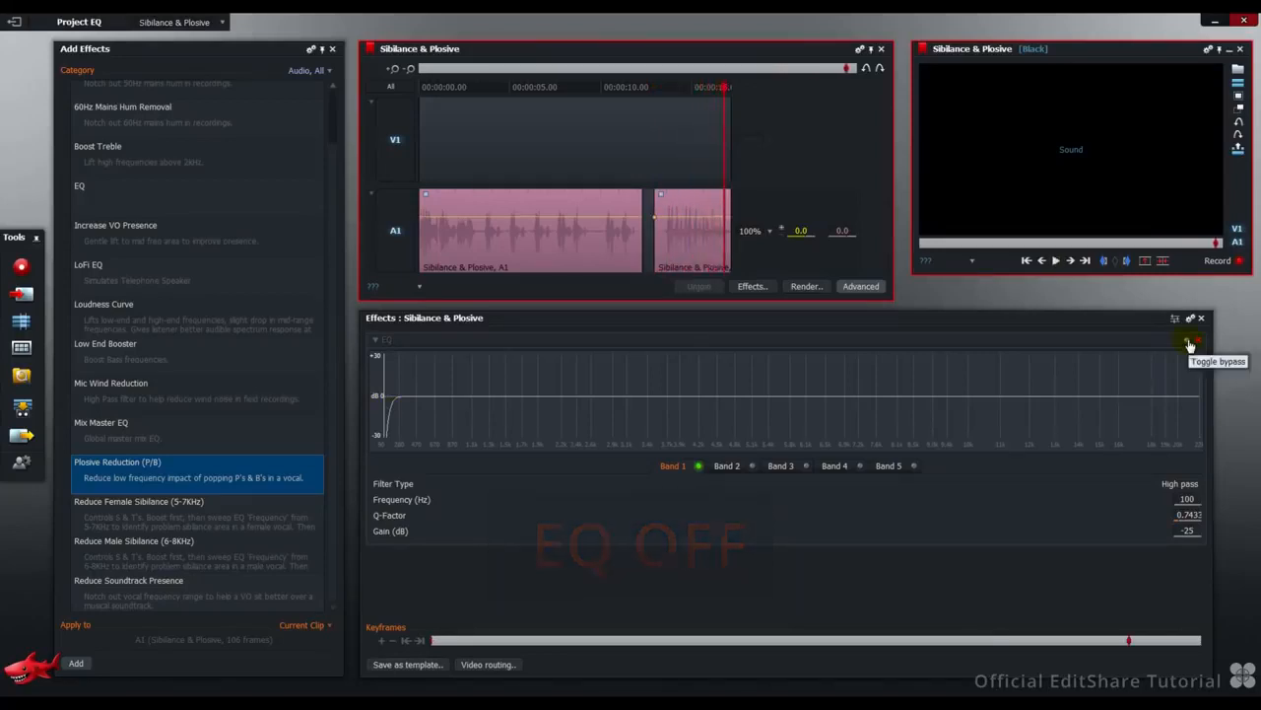
pyautogui.click(1190, 343)
pyautogui.press('space')
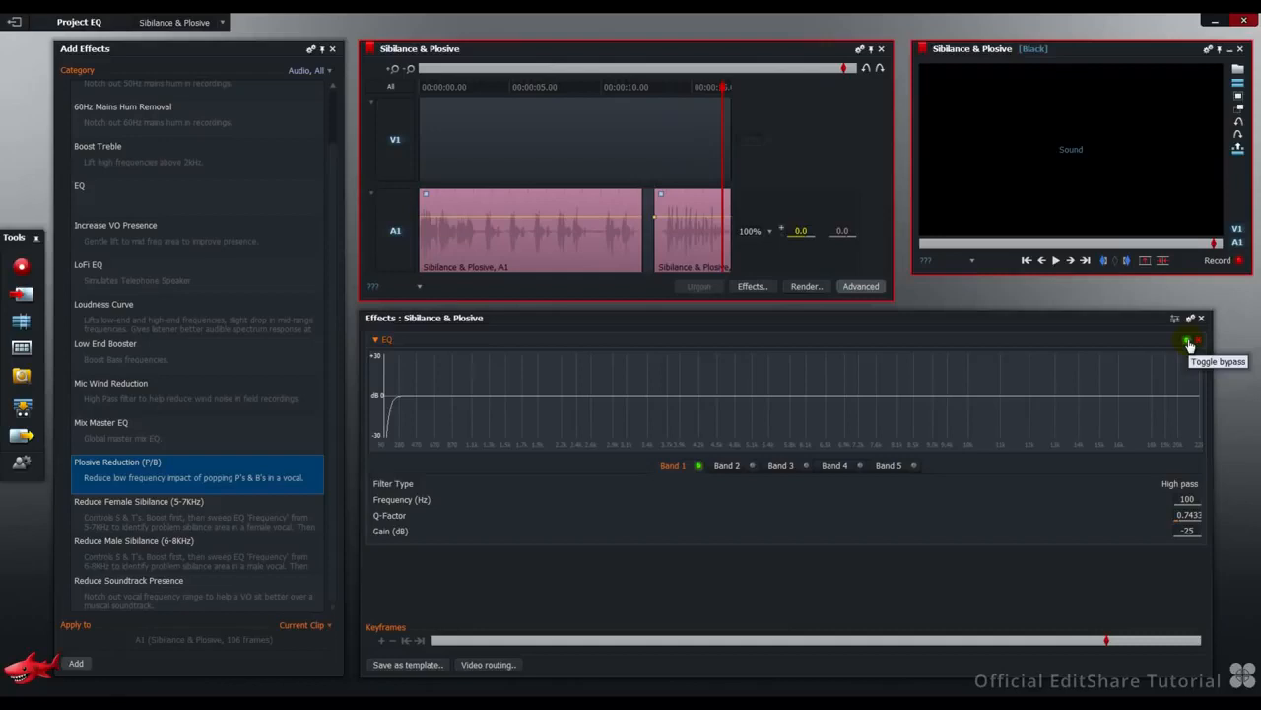
# Step: Lower the plosive EQ's Q-Factor to 0.1 and play the second clip from its start
pyautogui.click(1193, 499)
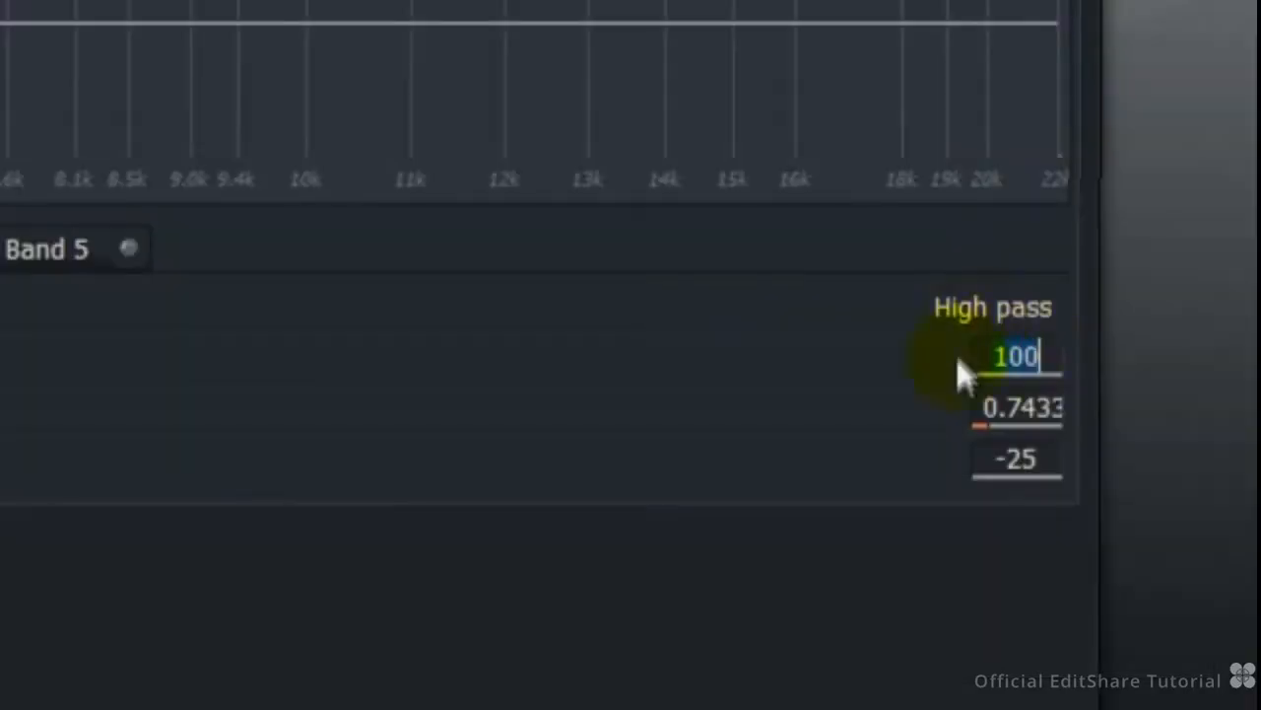
pyautogui.press('Return')
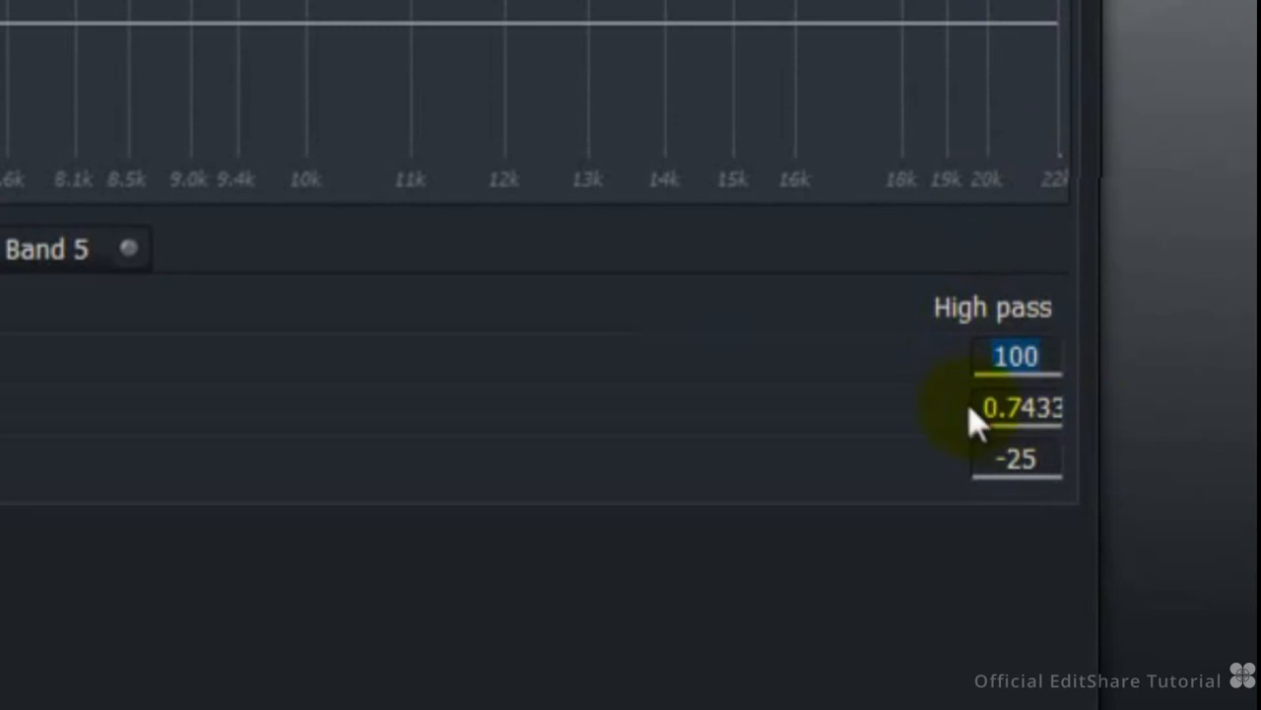
pyautogui.click(991, 408)
pyautogui.scroll(-8, 1003, 411)
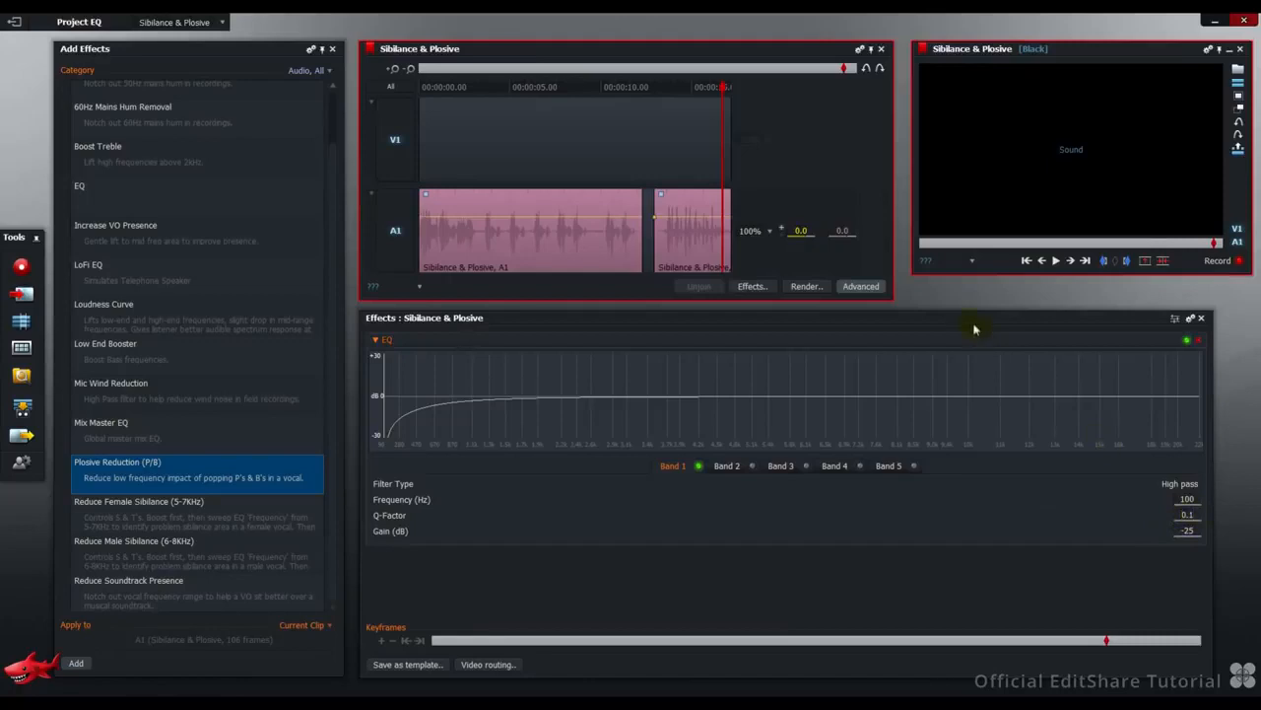
pyautogui.press('a')
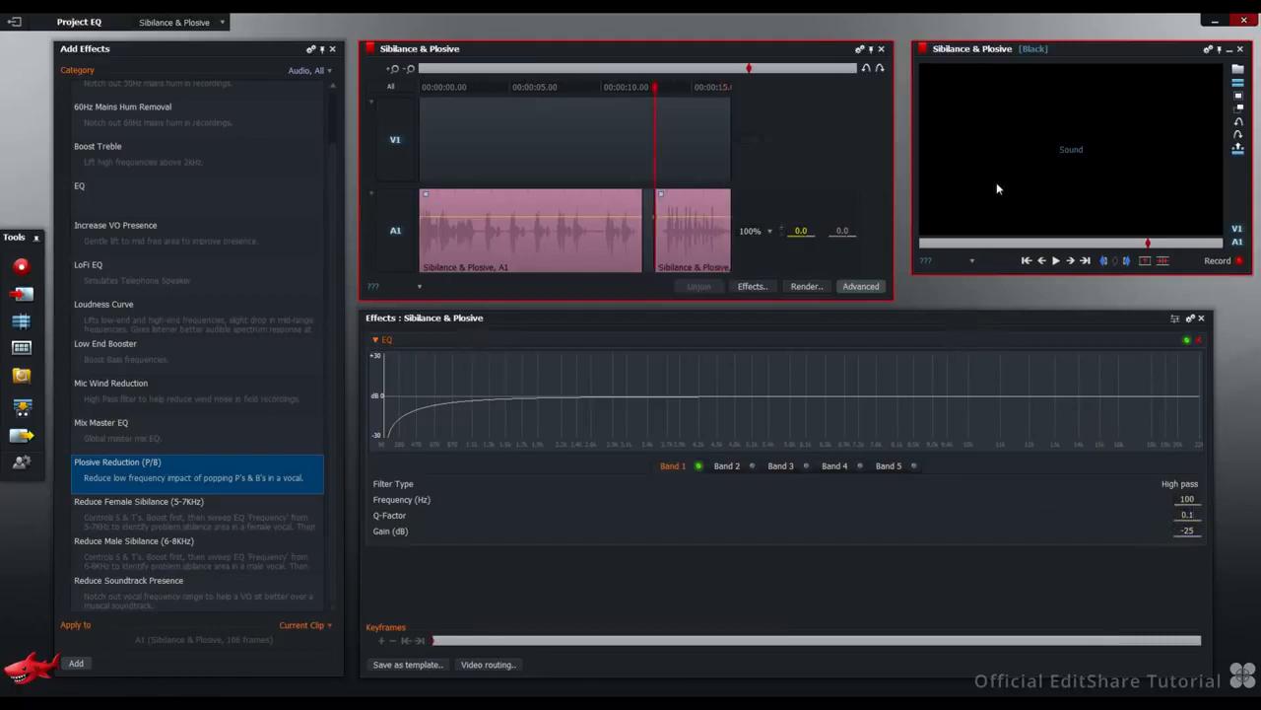
pyautogui.press('space')
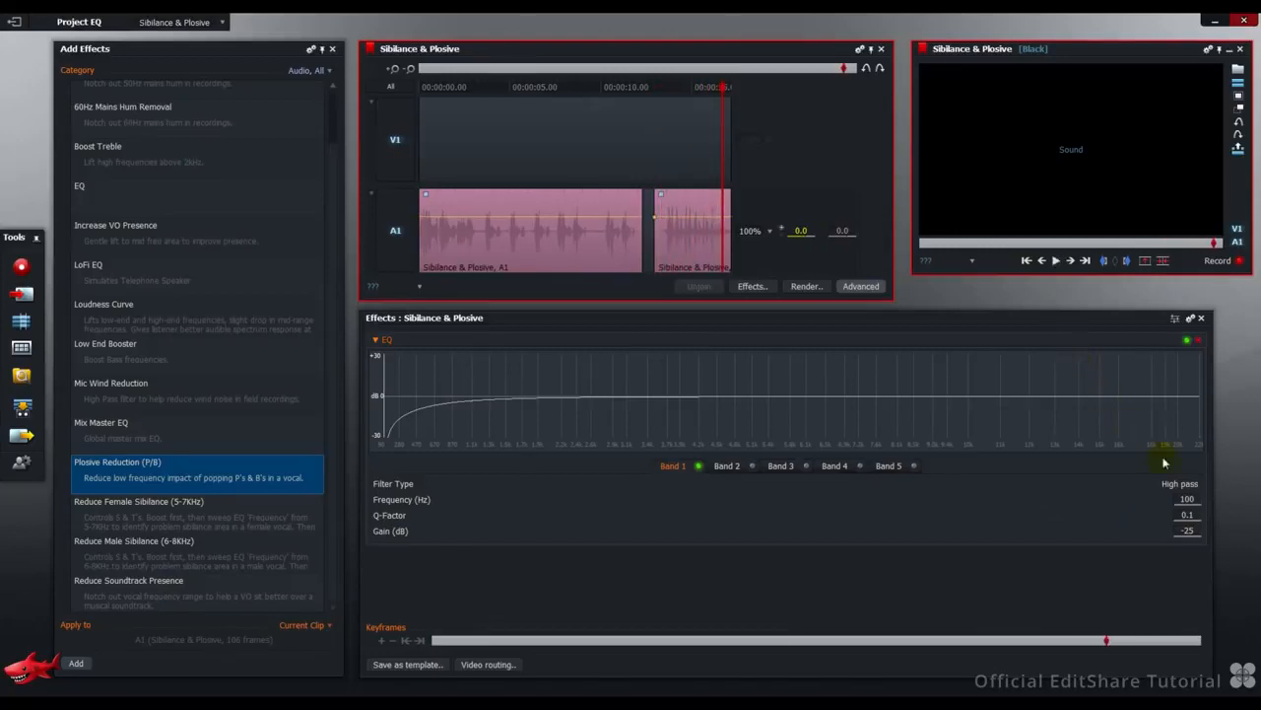
# Step: Return the plosive EQ's Q-Factor to 0.7433 and replay the second clip
pyautogui.scroll(8, 1195, 516)
pyautogui.scroll(2, 1194, 516)
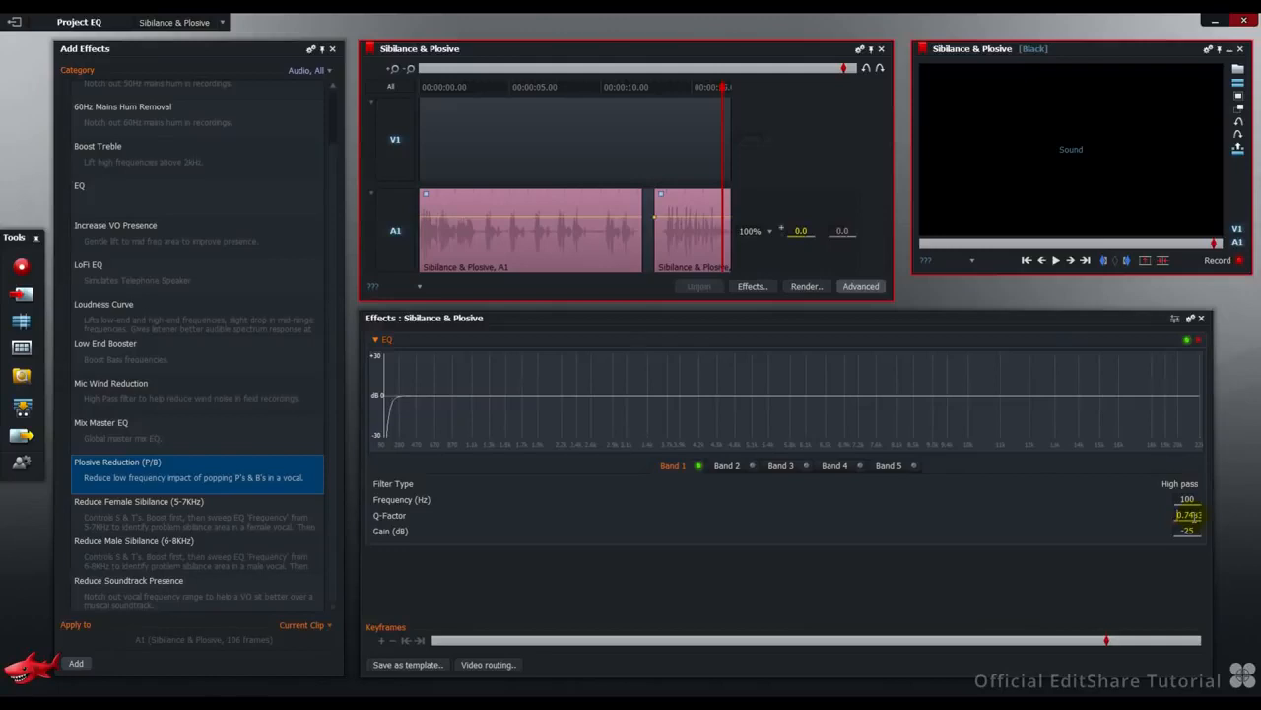
pyautogui.press('space')
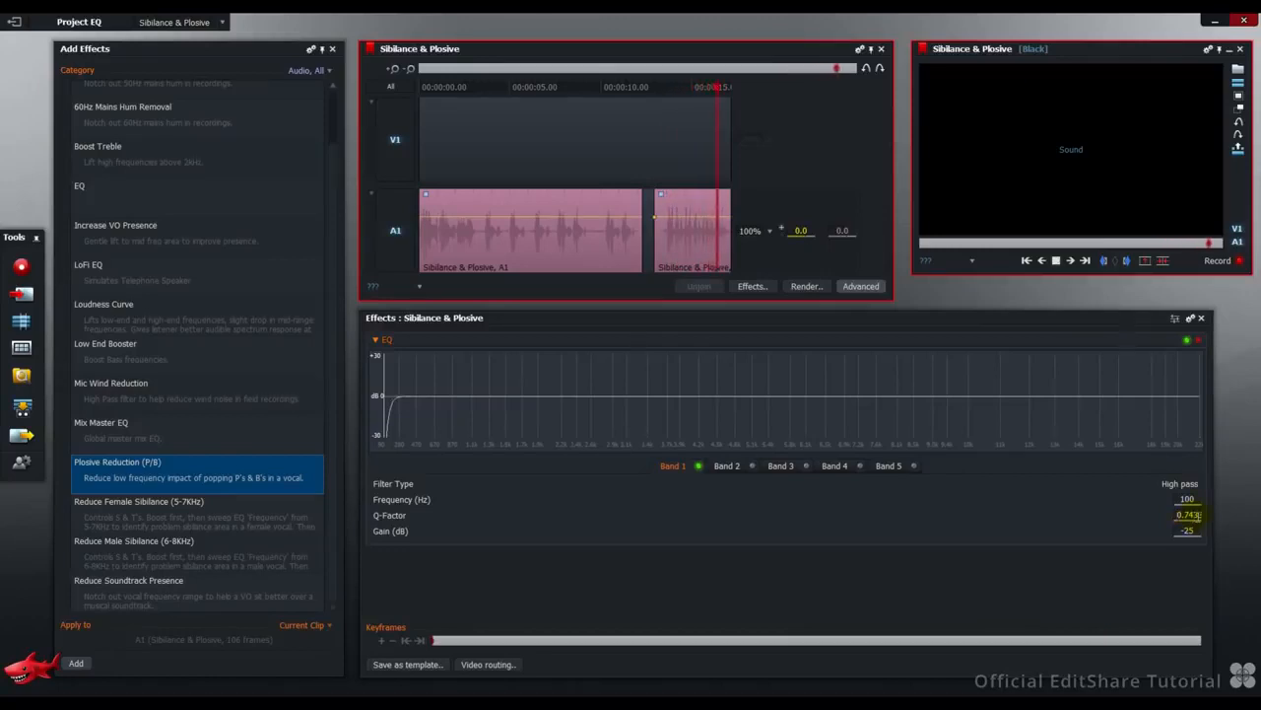
# Step: Switch to the Wind Noise Reduction room and play the Wind clip from its start
pyautogui.click(225, 23)
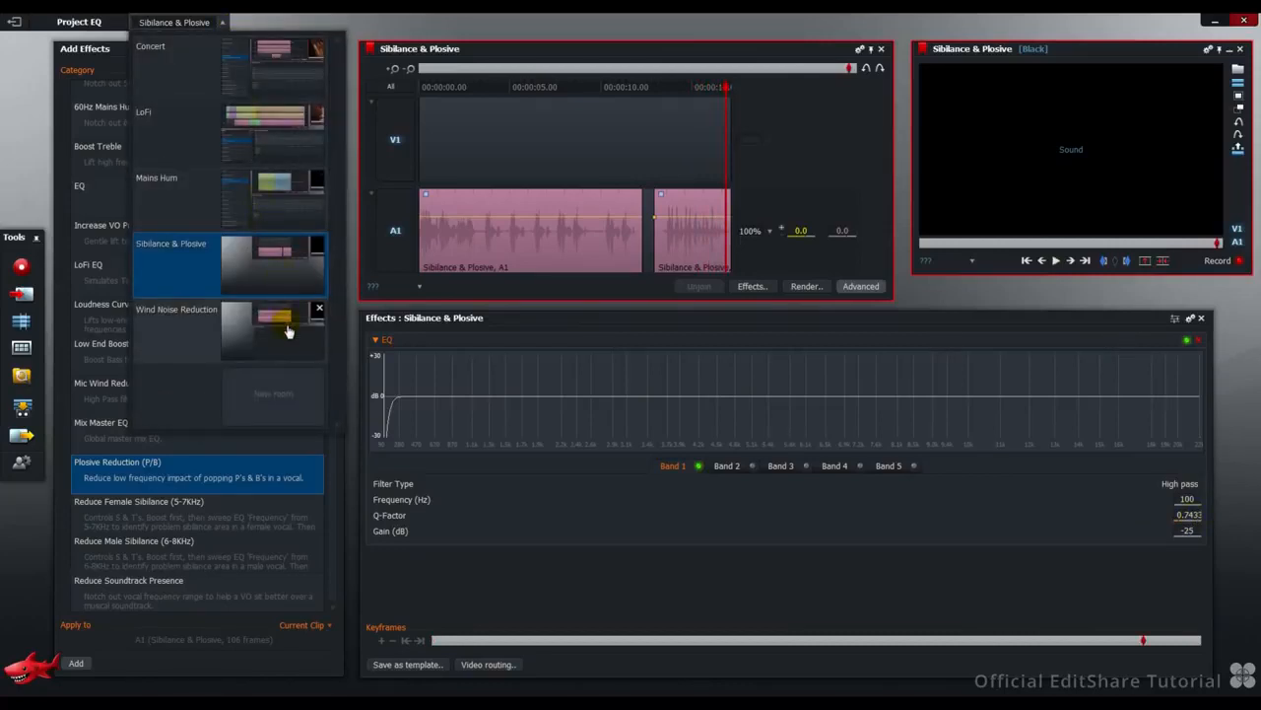
pyautogui.click(289, 332)
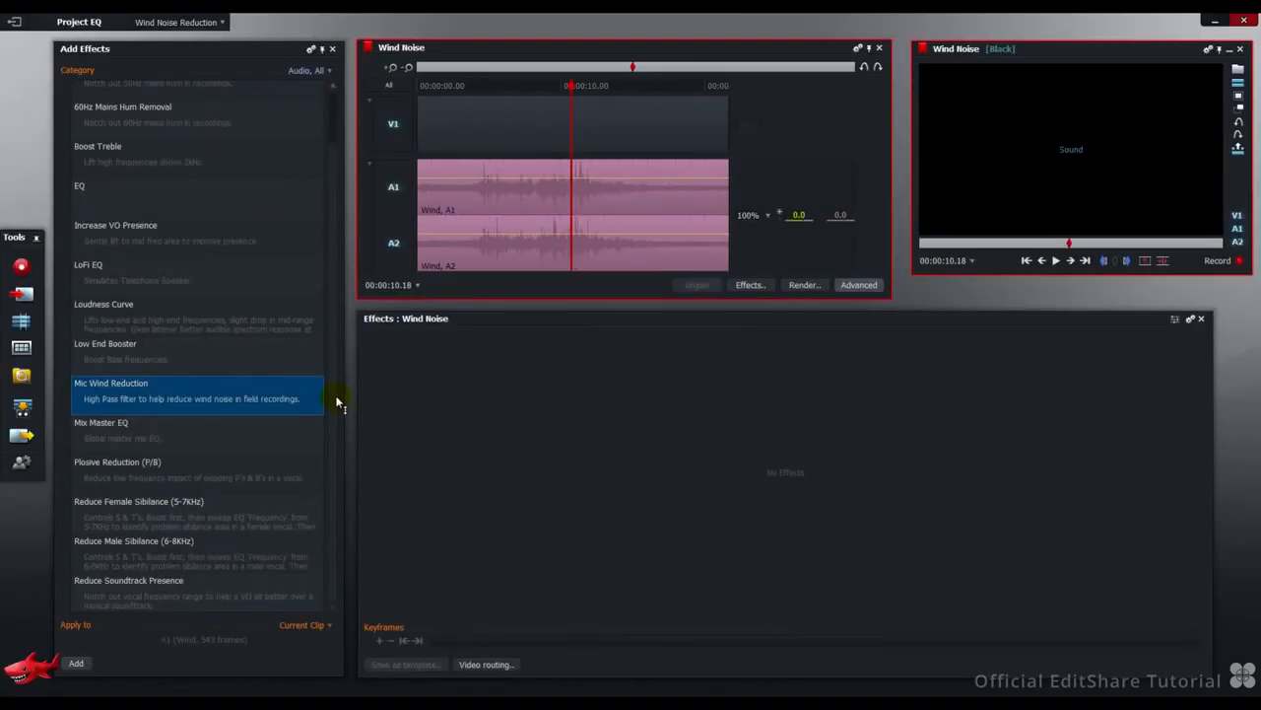
pyautogui.press('Home')
pyautogui.press('space')
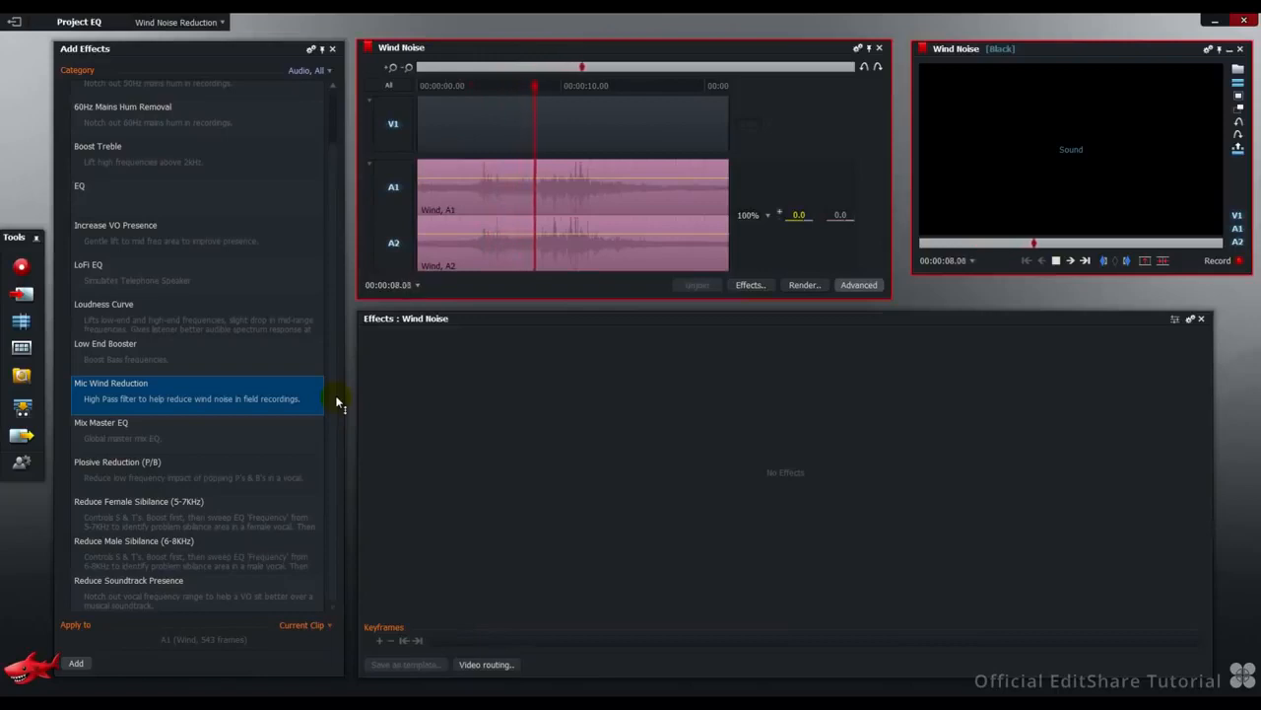
pyautogui.press('space')
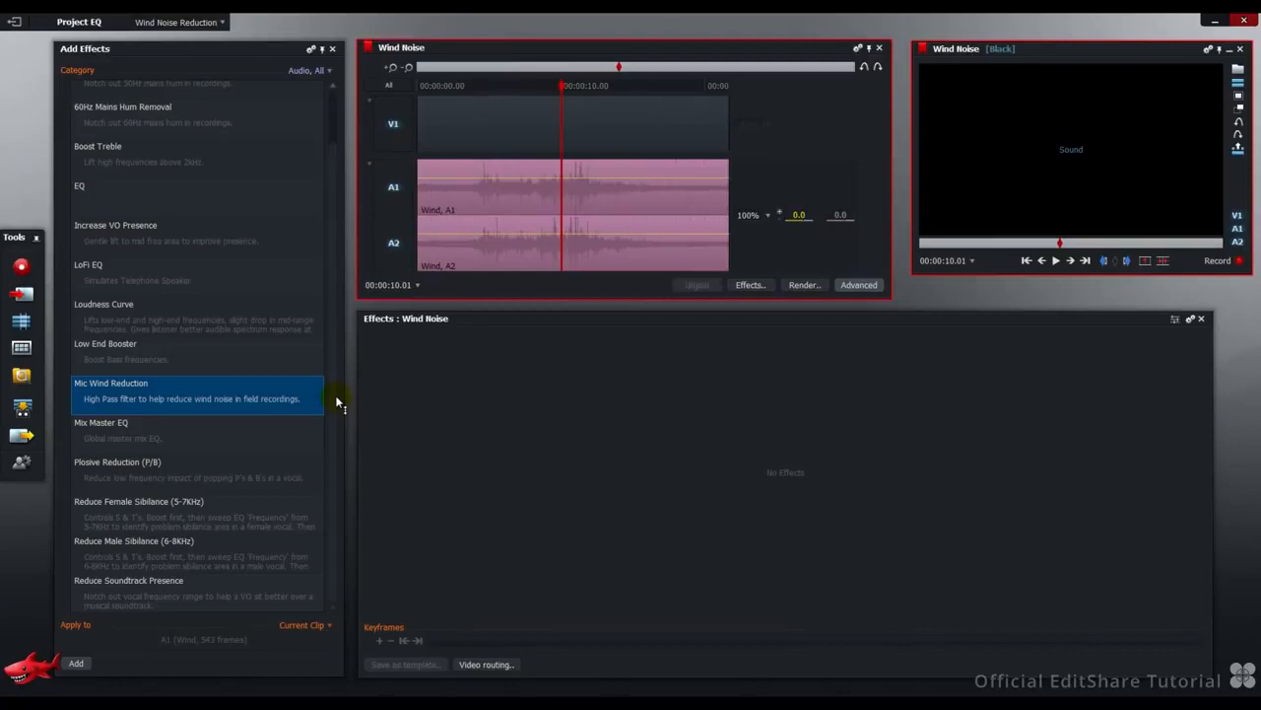
# Step: Apply the Mic Wind Reduction preset to the Wind clip on tracks A1 and A2
pyautogui.click(279, 392)
pyautogui.moveTo(279, 391); pyautogui.dragTo(455, 245)
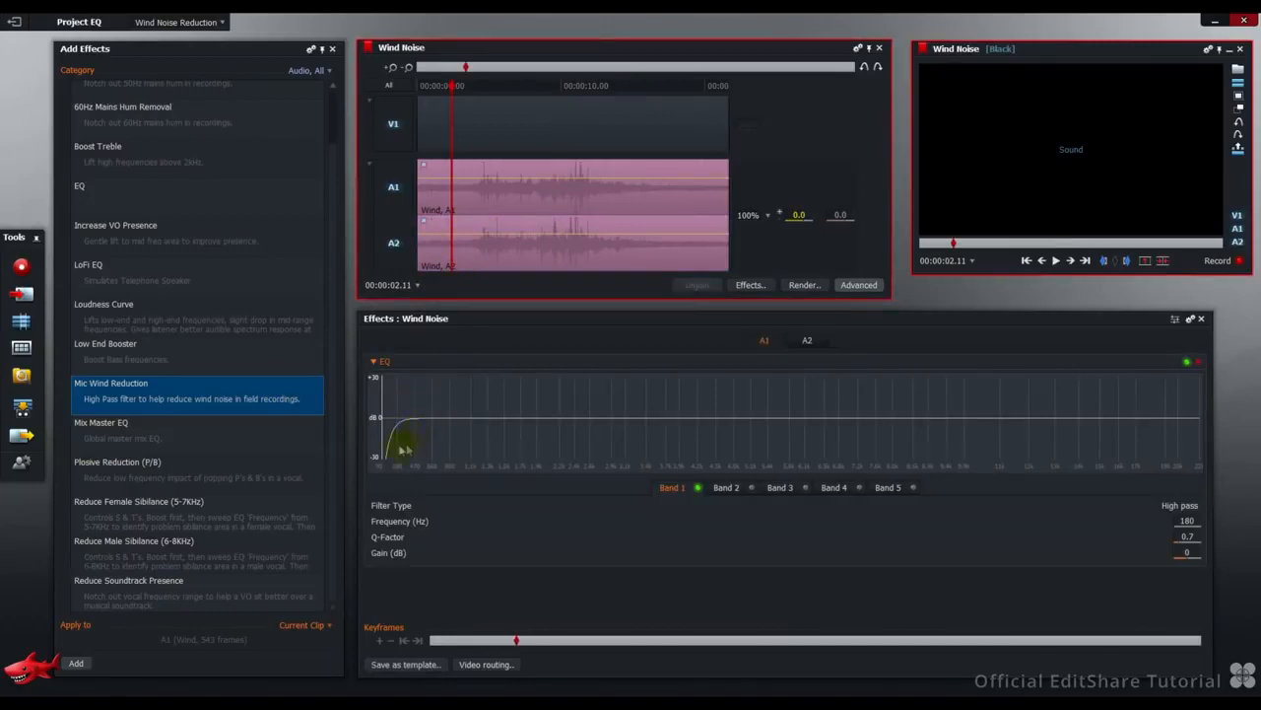
# Step: Play the Wind clip from its start with the wind reduction EQ on
pyautogui.doubleClick(1188, 520)
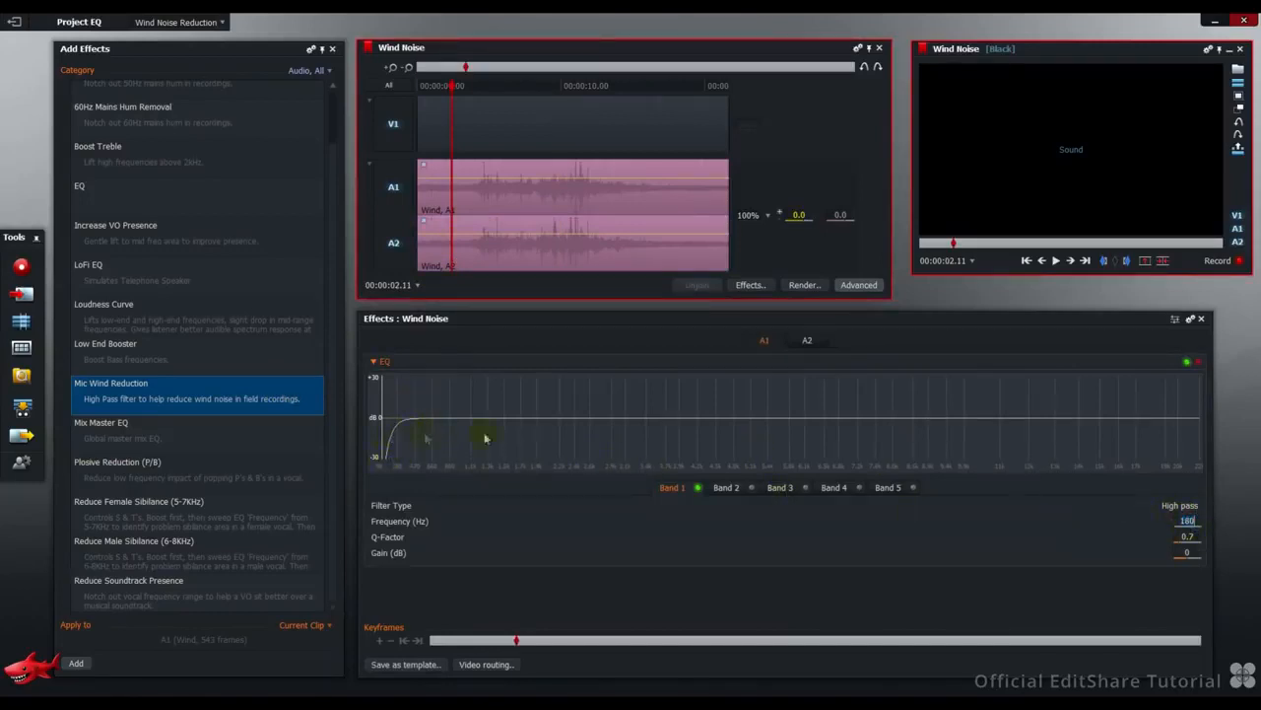
pyautogui.click(1026, 261)
pyautogui.click(1056, 261)
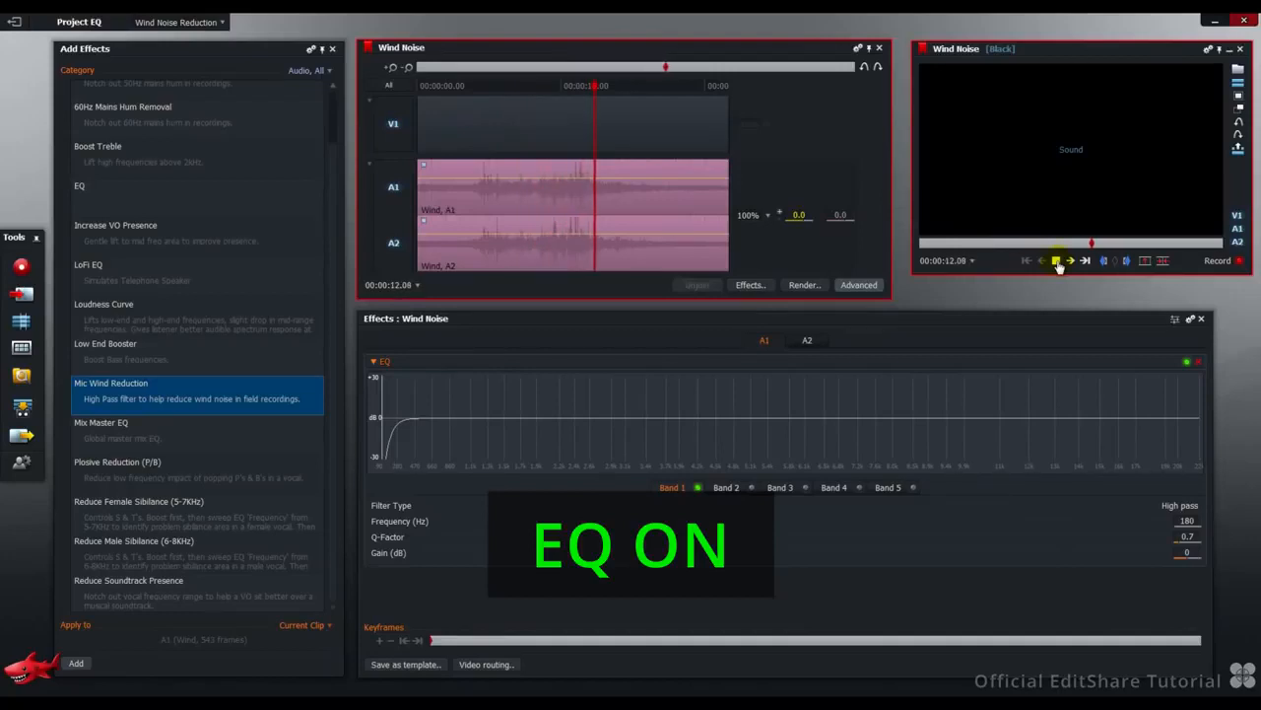
pyautogui.click(1056, 262)
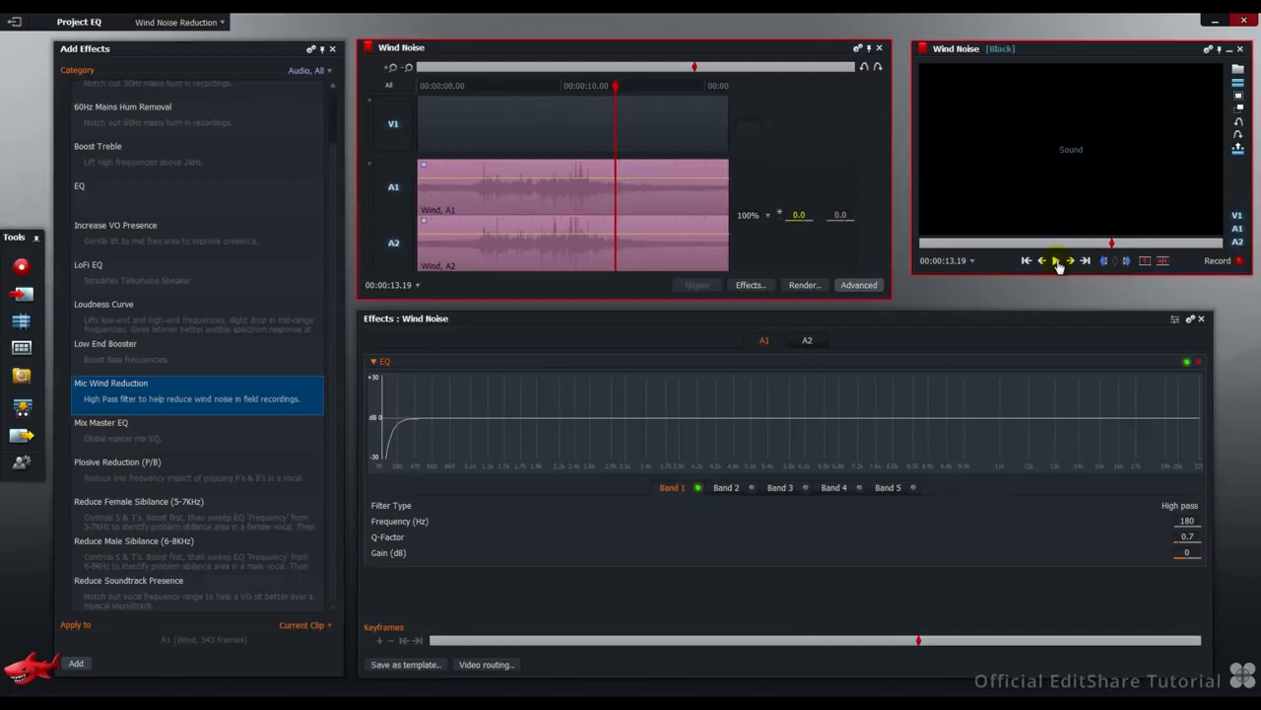
# Step: Replay the Wind clip from its start, bypassing the A1 EQ partway through and re-enabling it for comparison
pyautogui.press('Home')
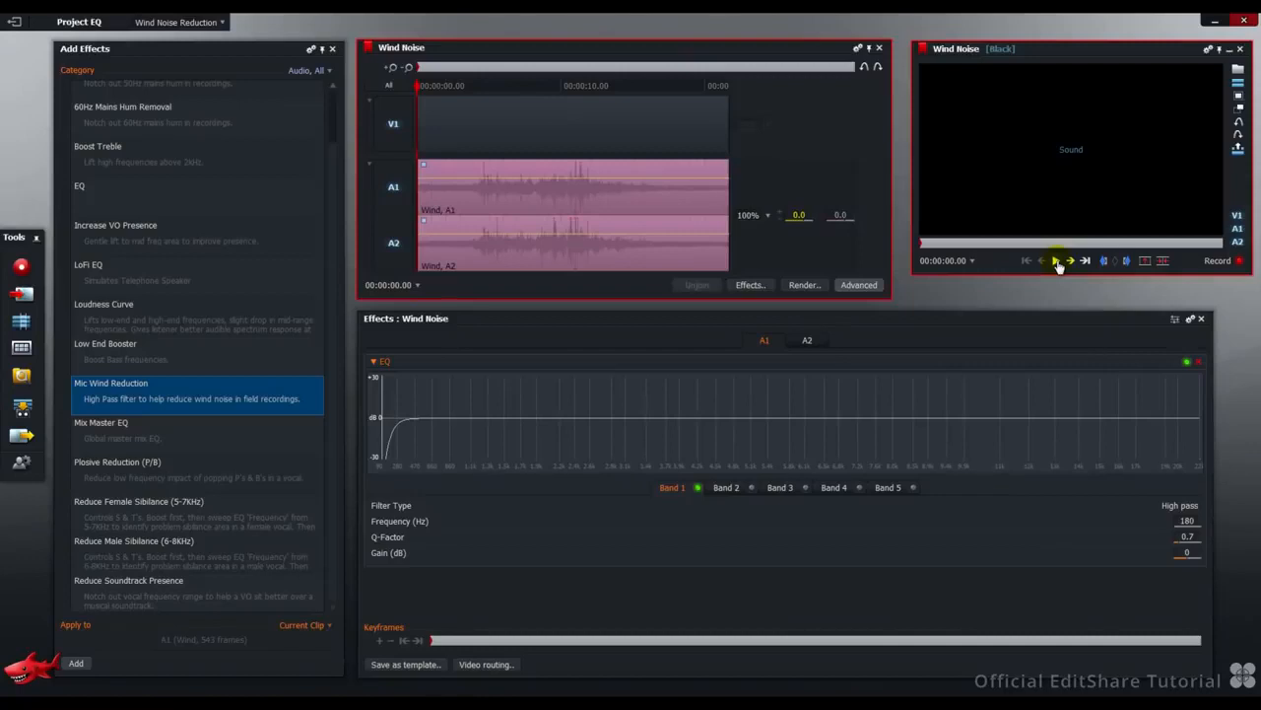
pyautogui.click(1056, 261)
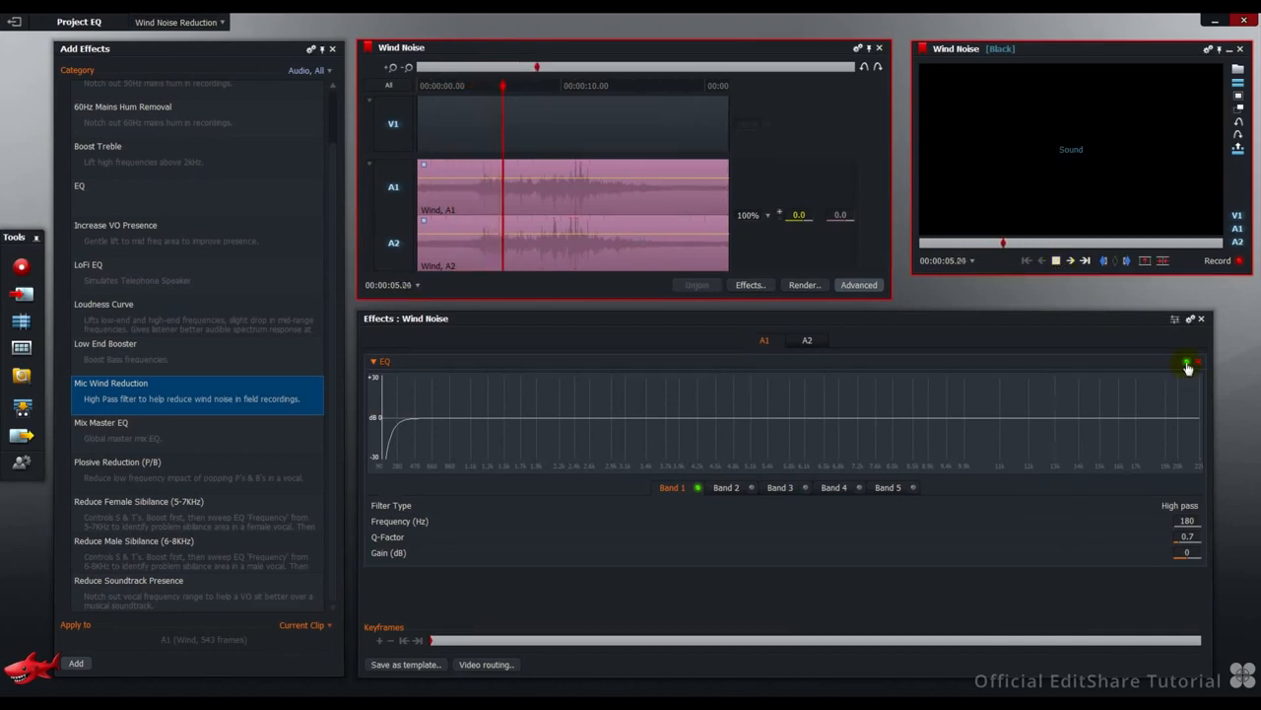
pyautogui.click(1187, 365)
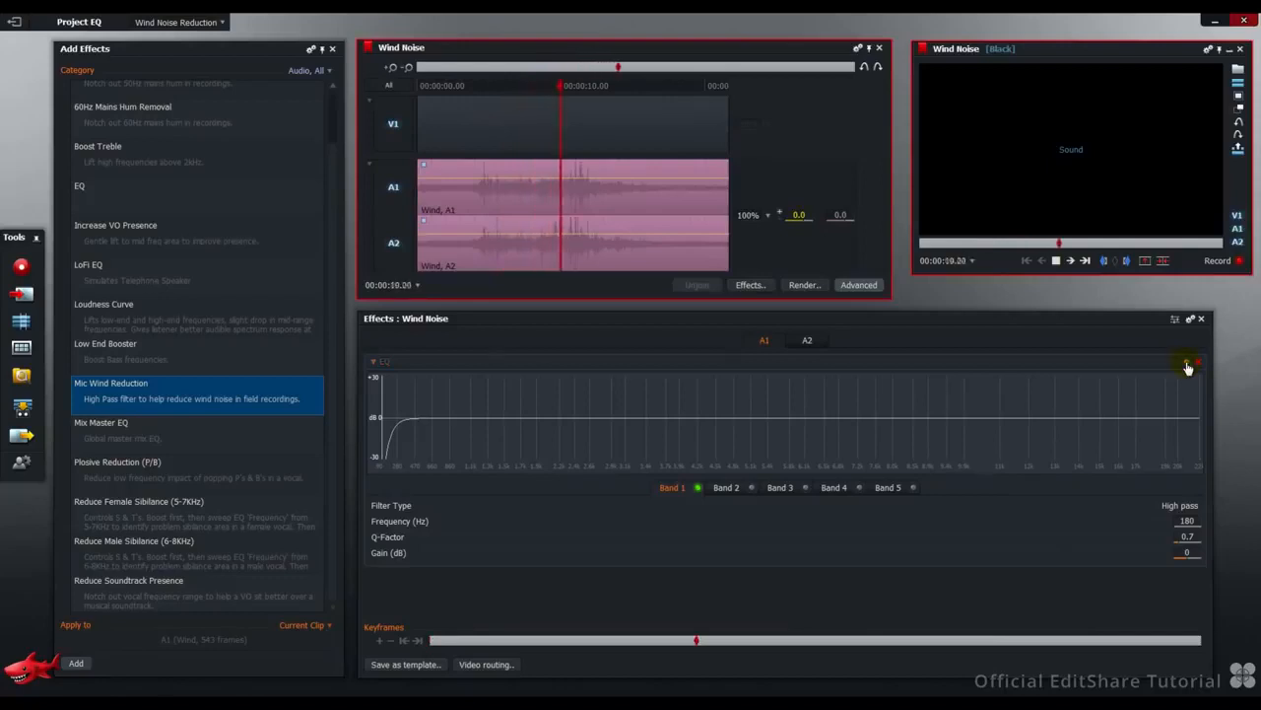
pyautogui.click(1187, 364)
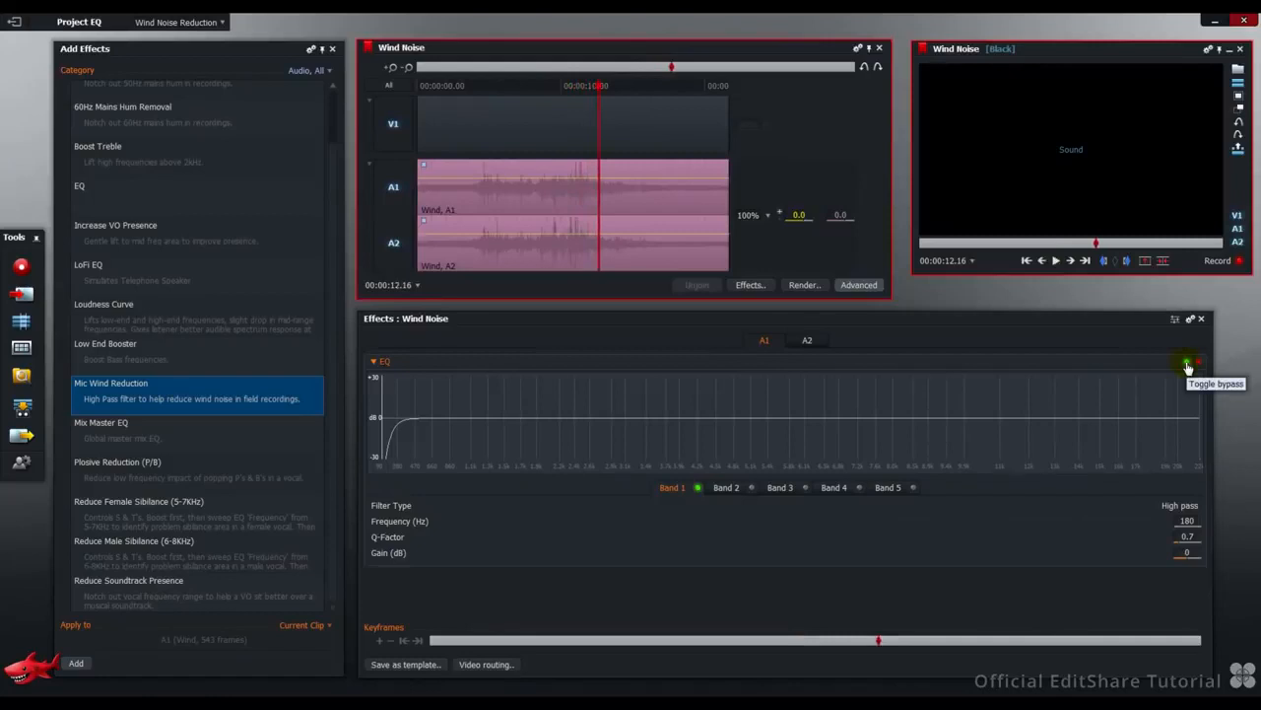
# Step: Sweep the Band 1 high-pass frequency on A1 upward, and bring it back down near the preset's 180 Hz
pyautogui.click(1190, 520)
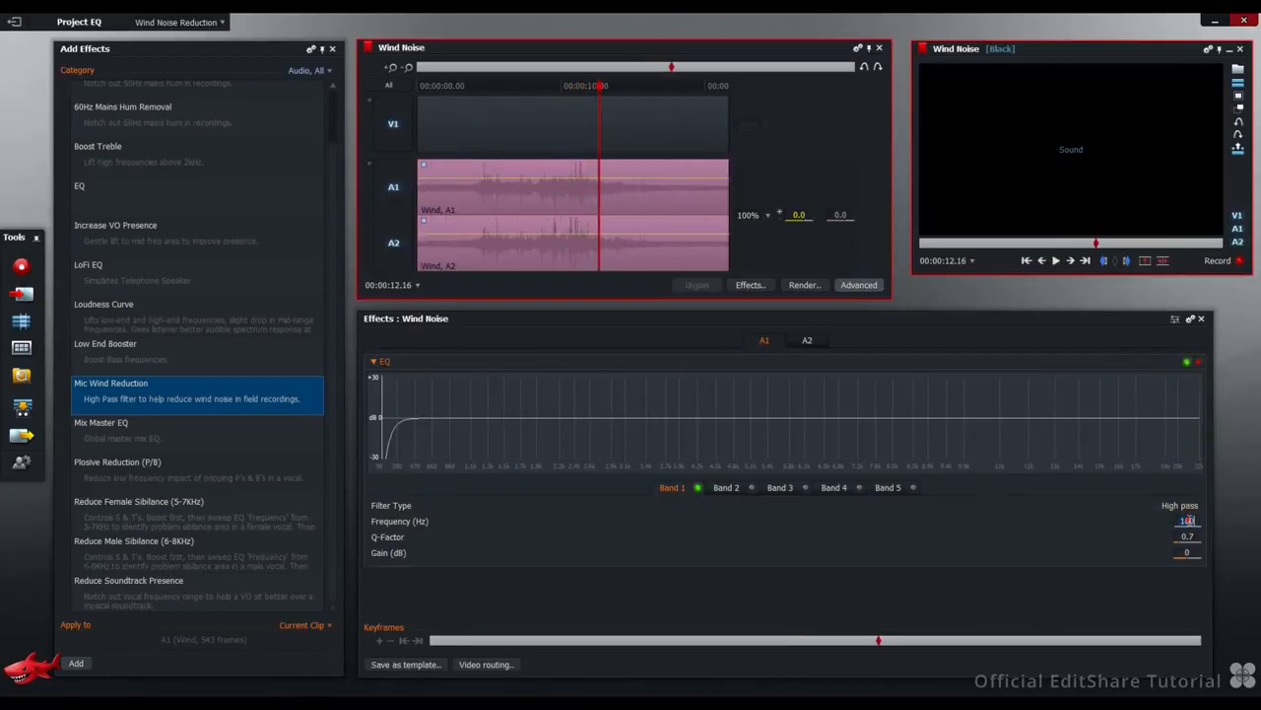
pyautogui.scroll(4, 1191, 521)
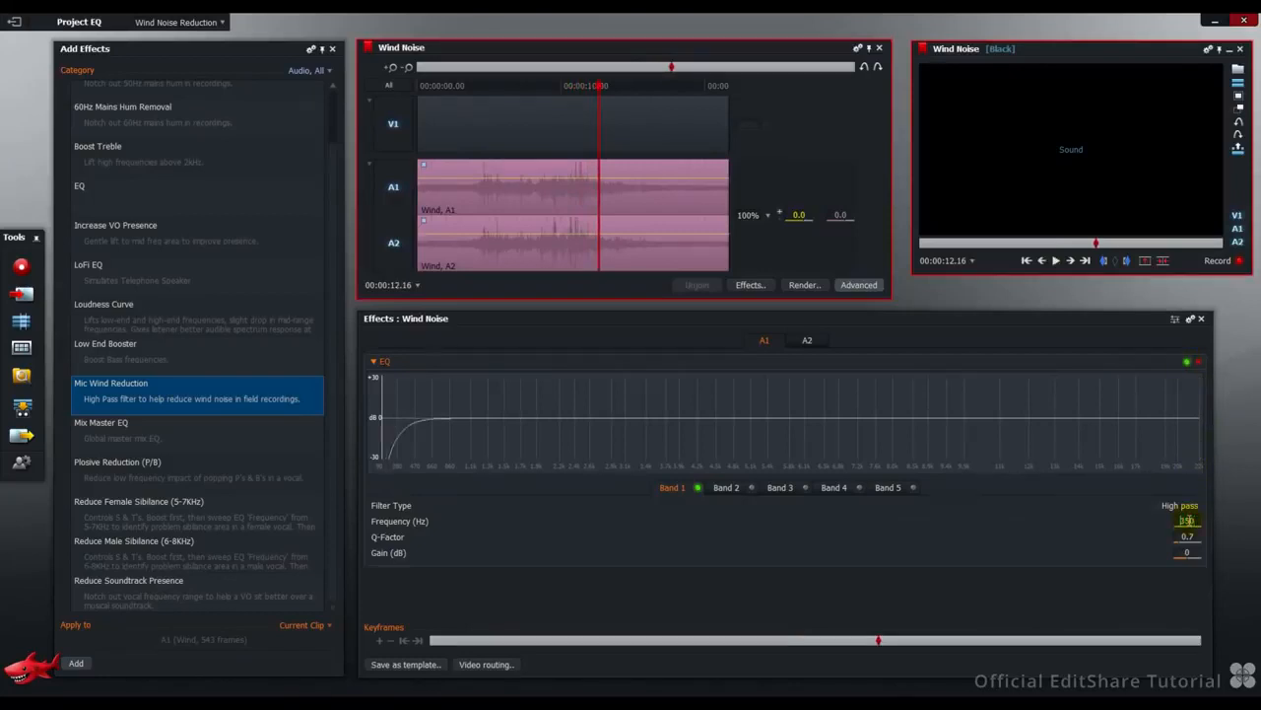
pyautogui.scroll(2, 1189, 520)
pyautogui.scroll(-2, 1189, 520)
pyautogui.scroll(-2, 1188, 520)
pyautogui.scroll(-2, 1189, 520)
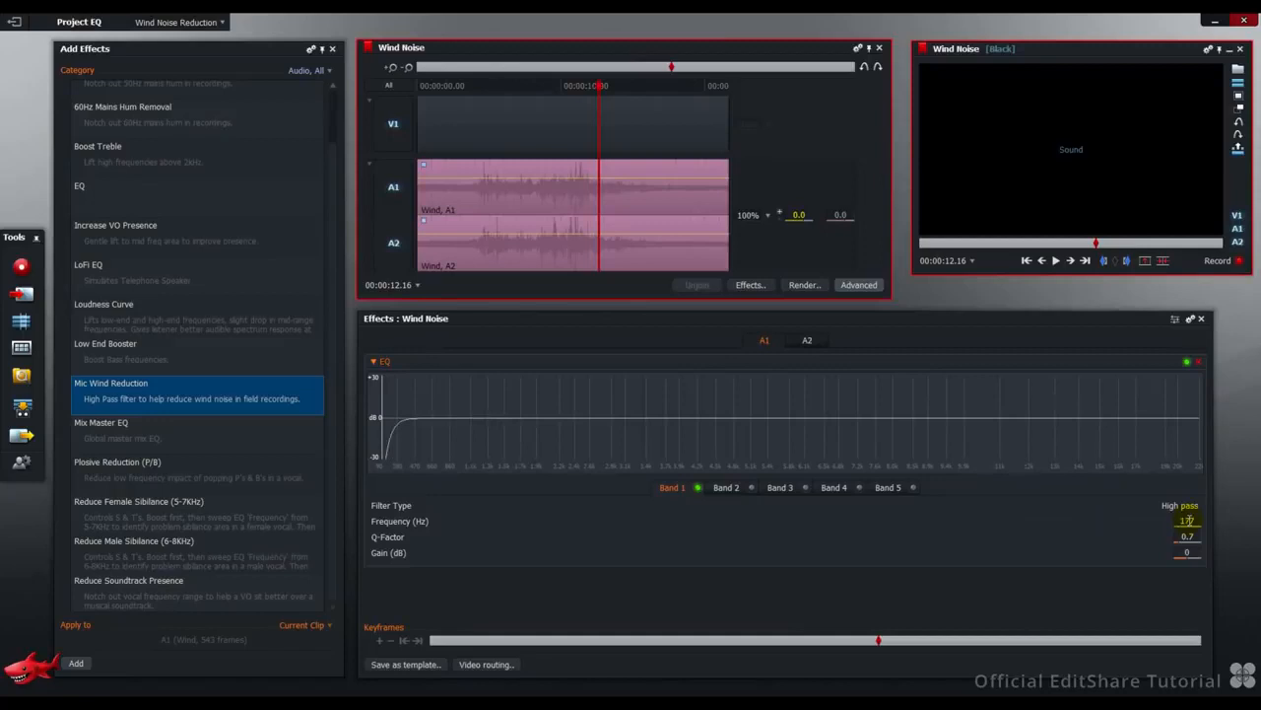